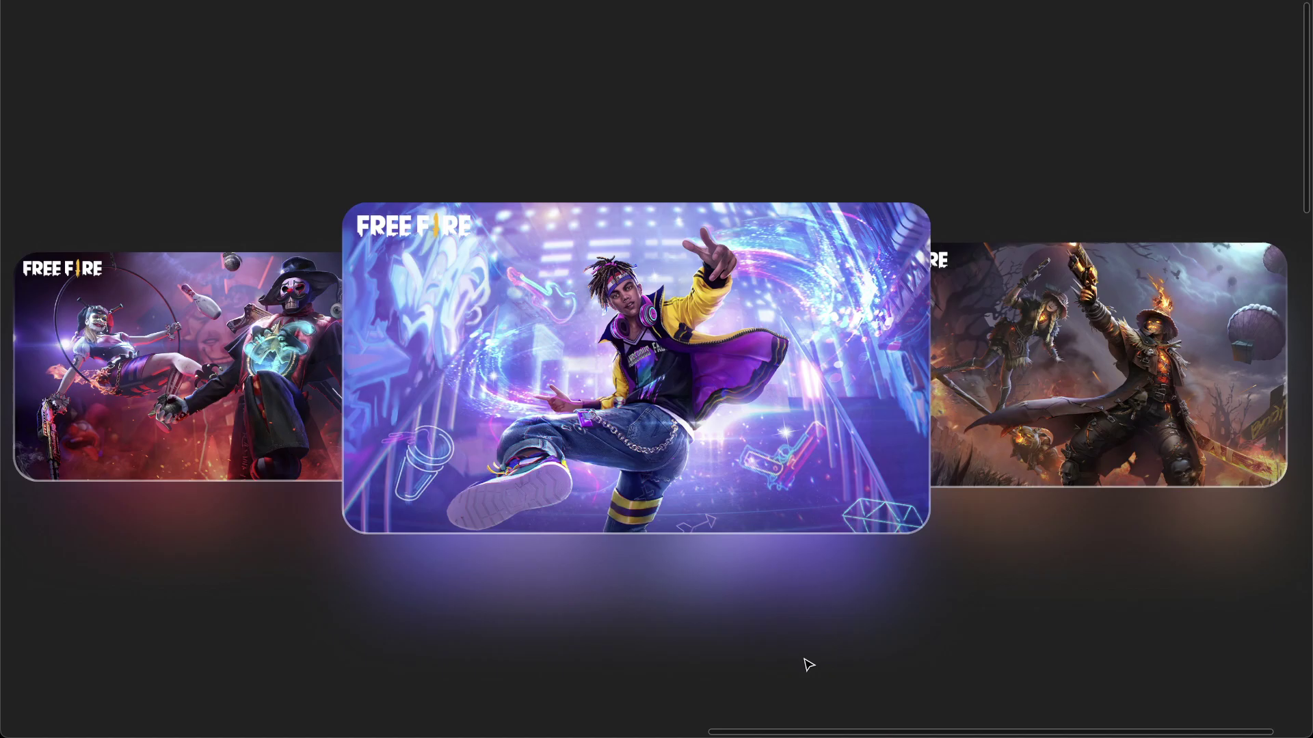
# Scroll the reference page down to the 'Level up your game!' hero with its PLAY NOW button.
pyautogui.scroll(-10, 809, 664)
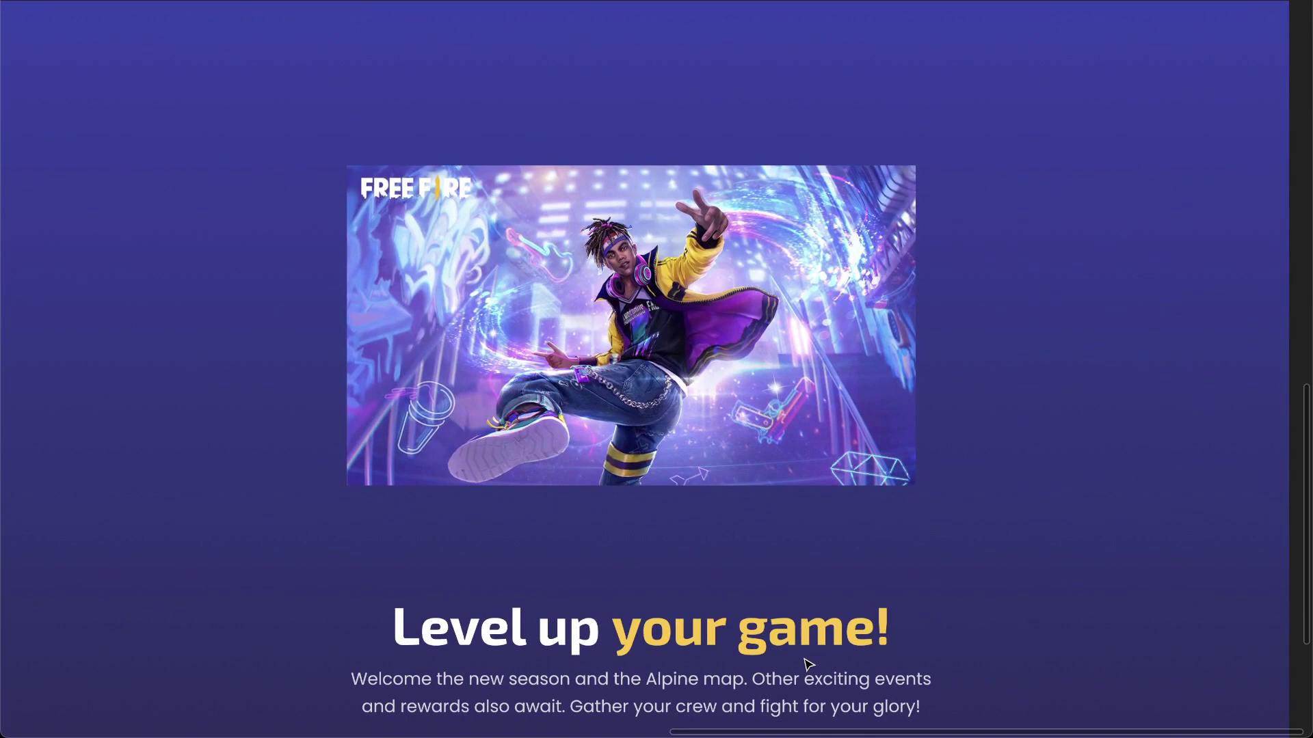
pyautogui.scroll(-2, 809, 664)
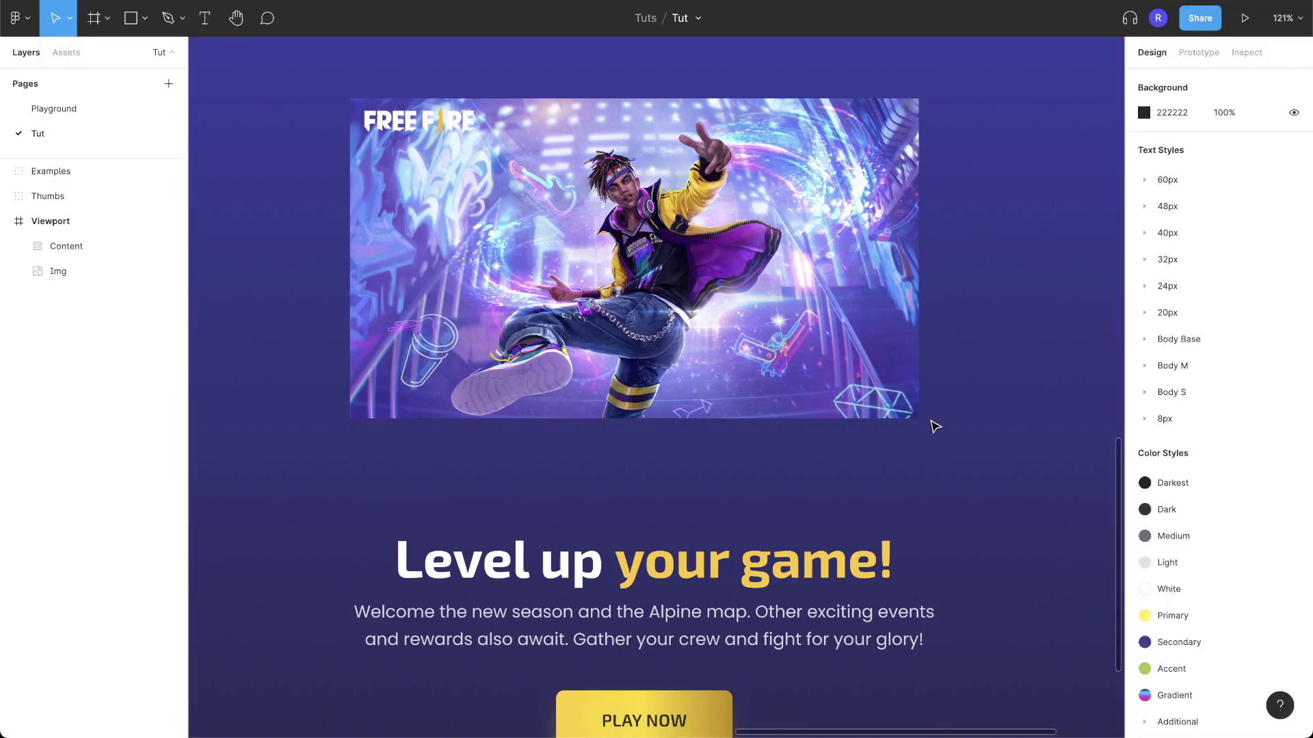
# Zoom out to the Viewport frame and duplicate the 600 × 337.72 Img layer with Ctrl+D.
pyautogui.scroll(-2, 934, 425)
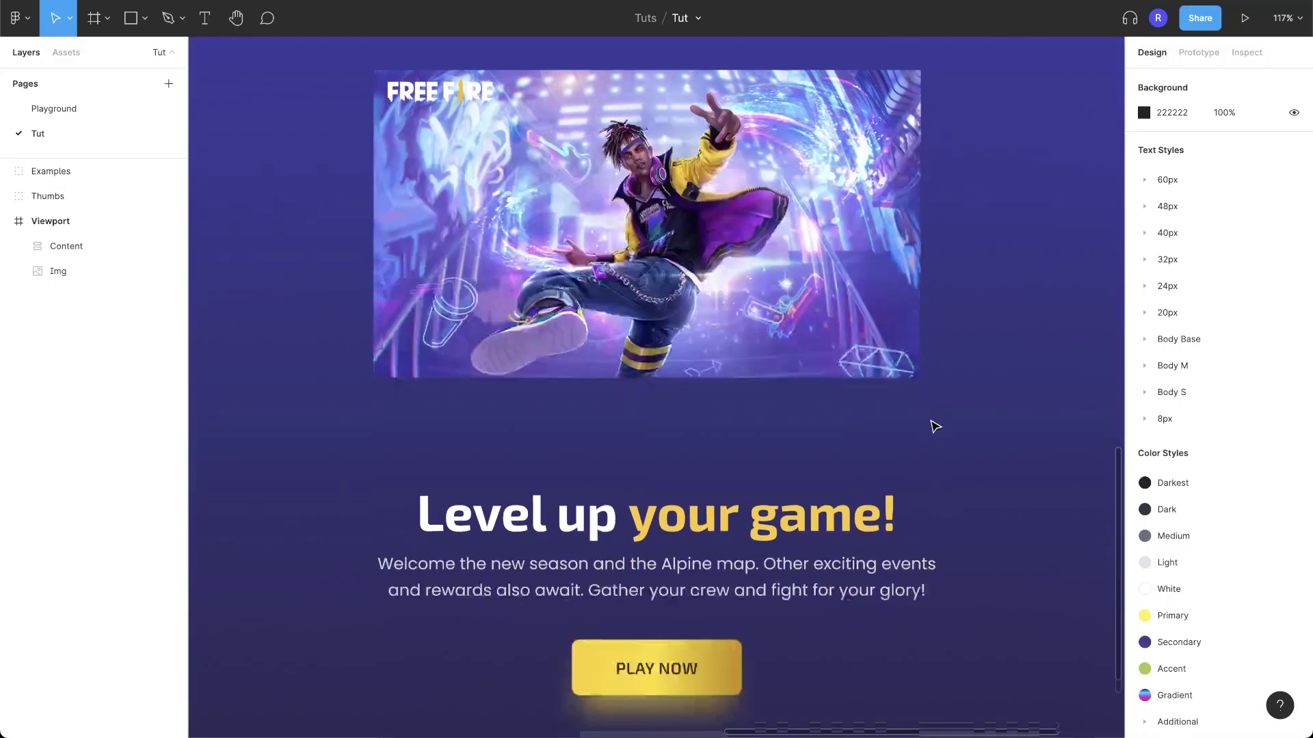
pyautogui.scroll(-3, 934, 426)
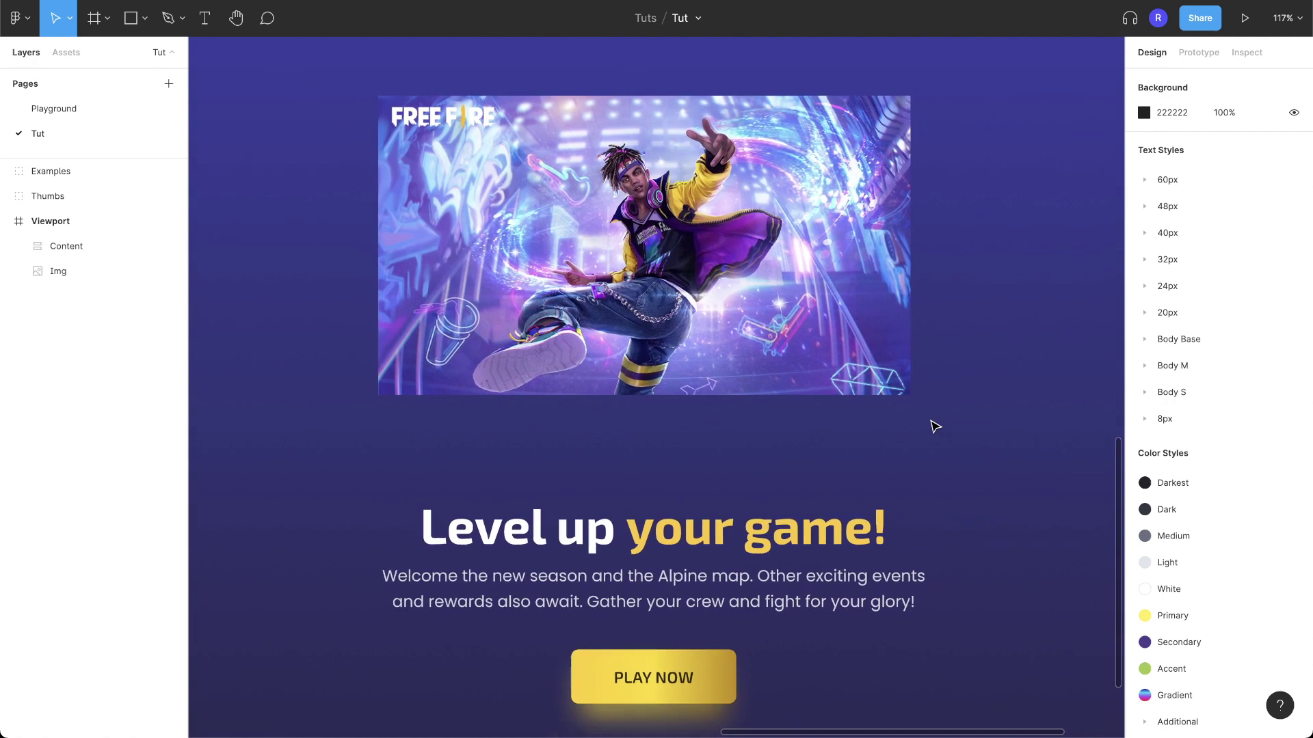
pyautogui.scroll(-3, 934, 427)
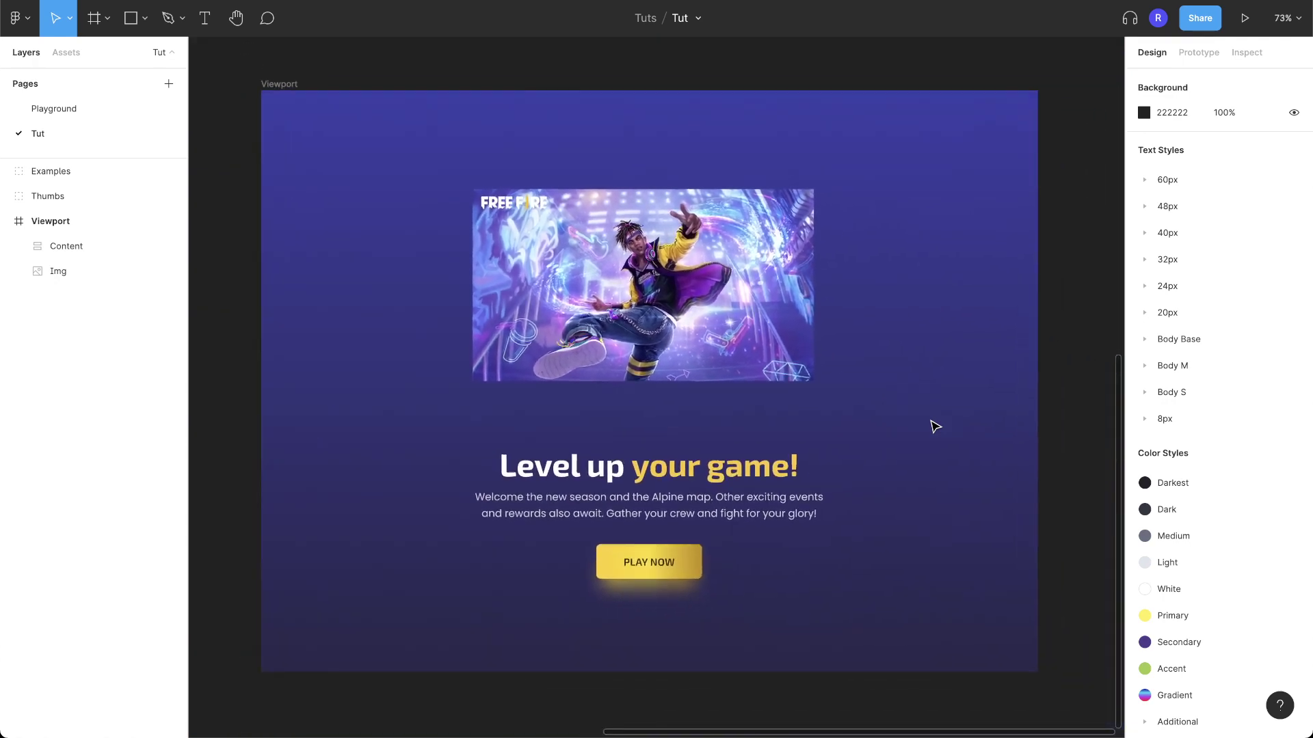
pyautogui.scroll(1, 935, 426)
pyautogui.hscroll(-1, 933, 425)
pyautogui.scroll(1, 933, 425)
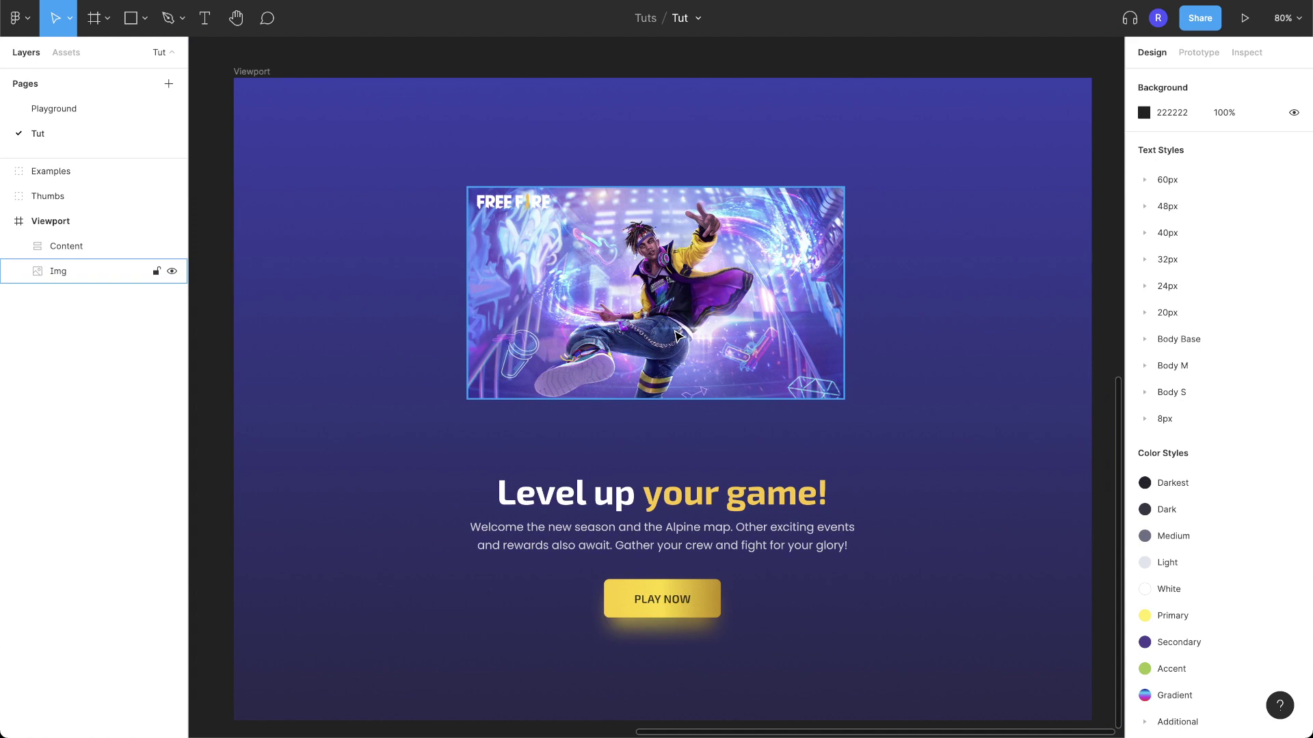
pyautogui.click(758, 333)
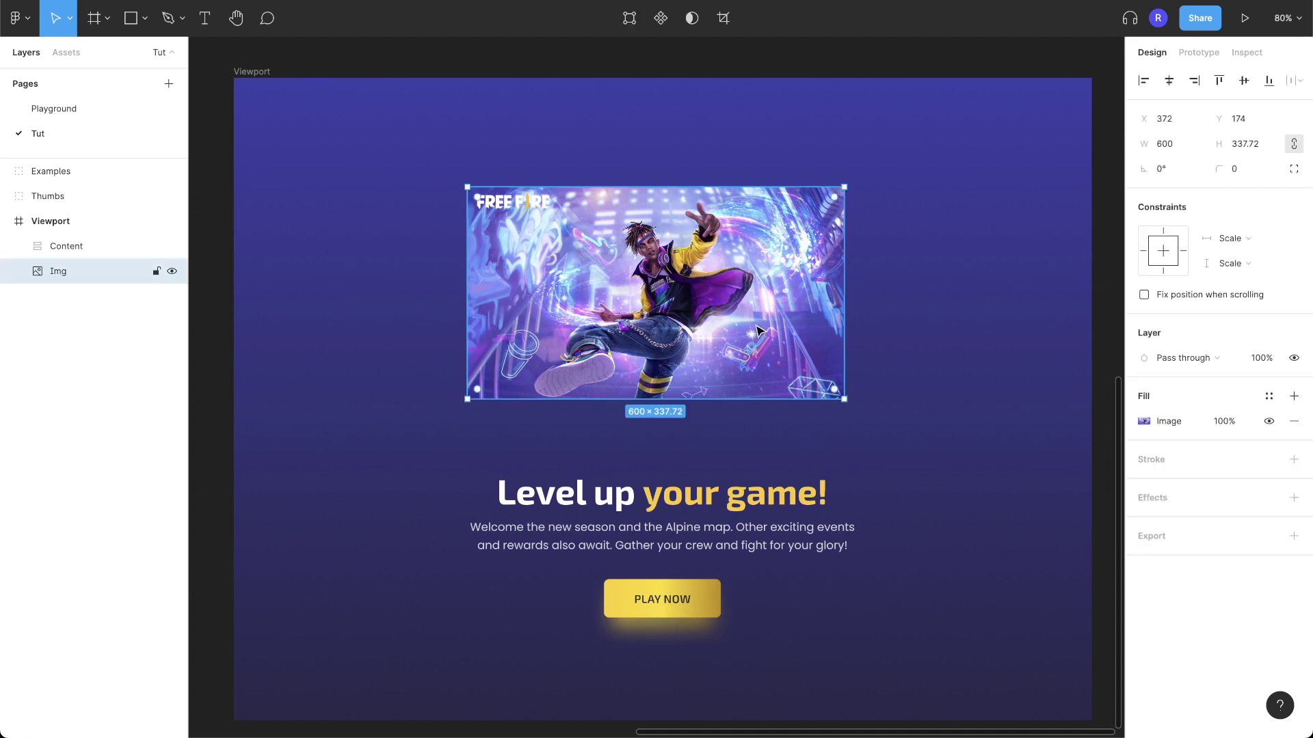
pyautogui.hotkey('ctrl', 'd')
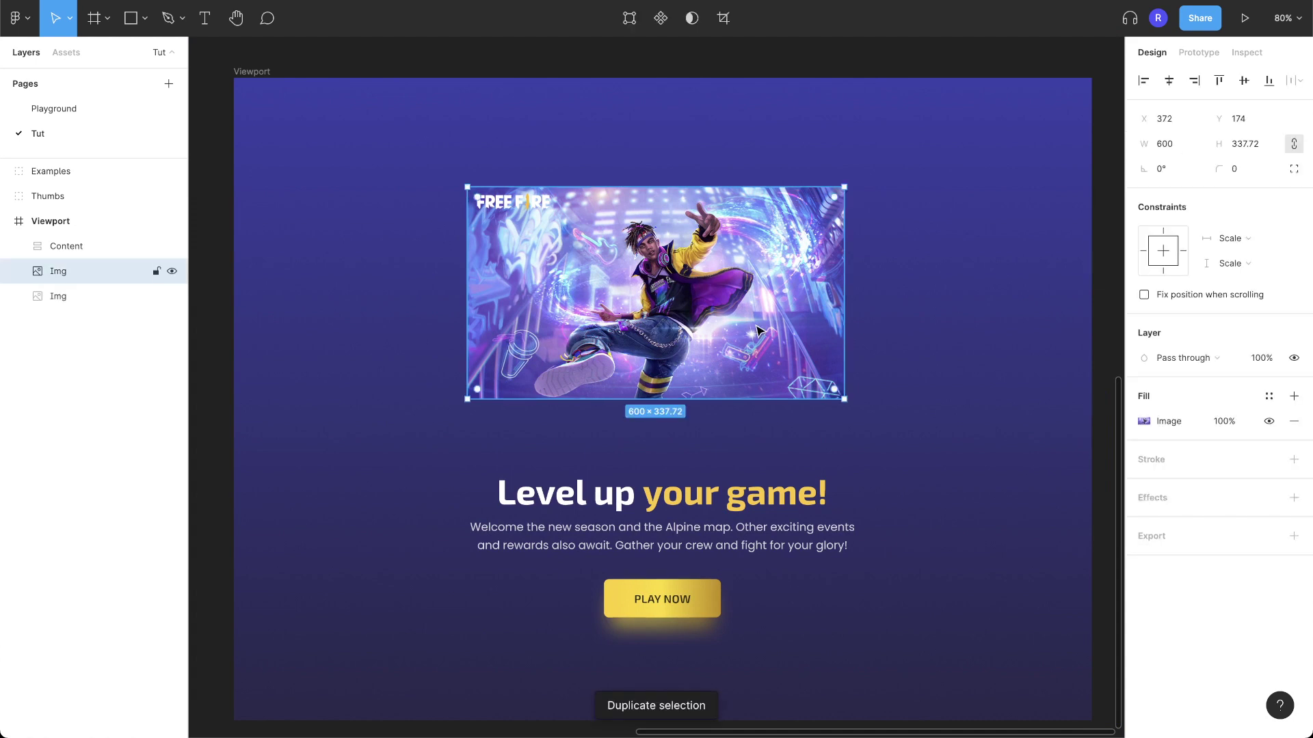
# Rename the duplicated image layer 'Img Shadow' and add a drop shadow effect to it.
pyautogui.doubleClick(56, 297)
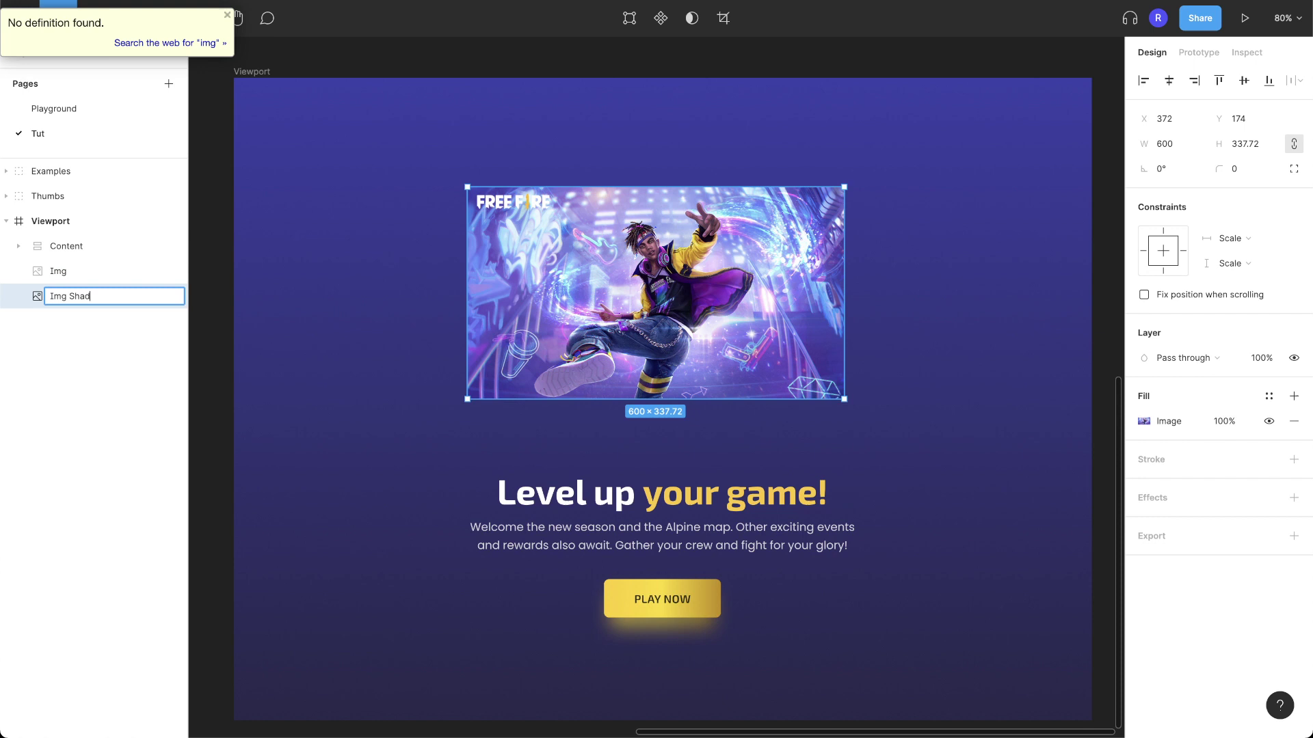
pyautogui.write('Img Shadow')
pyautogui.press('Return')
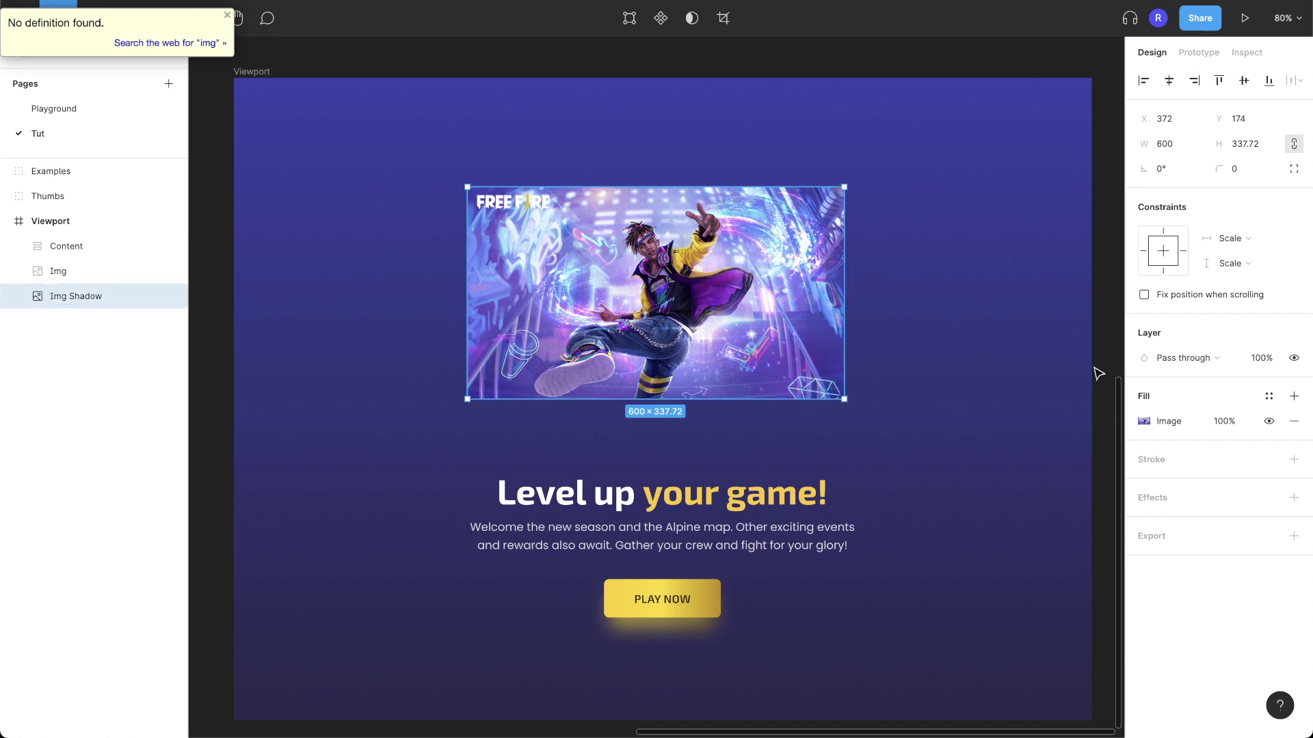
pyautogui.click(1289, 503)
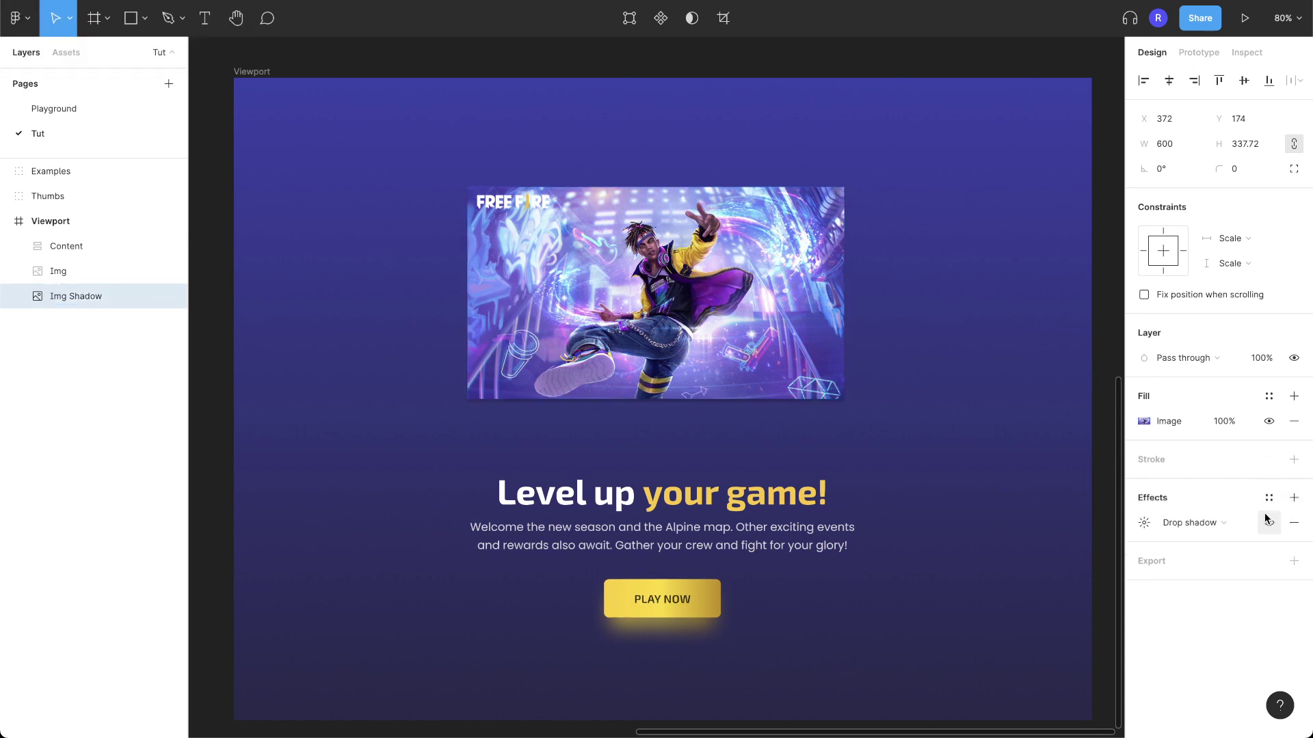
# Change Img Shadow's effect to a Layer blur with radius 48.
pyautogui.click(1188, 525)
pyautogui.click(1212, 541)
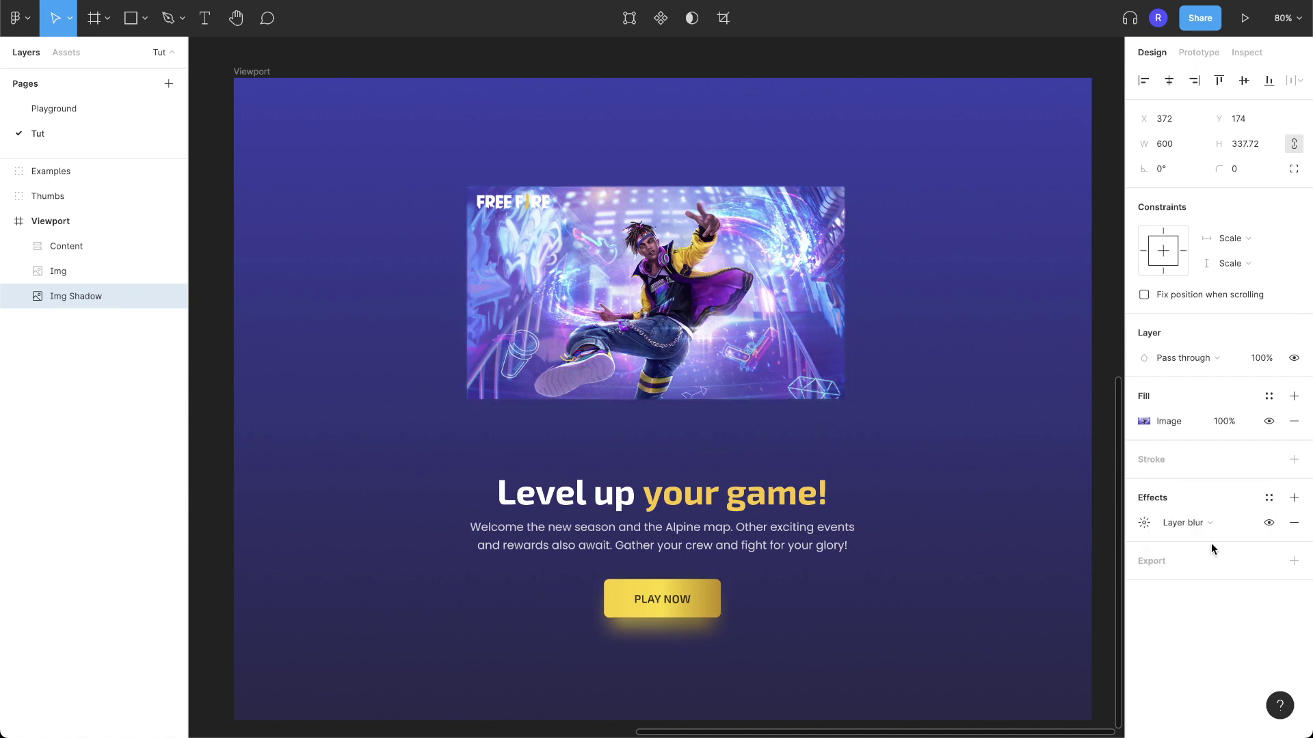
pyautogui.click(1147, 533)
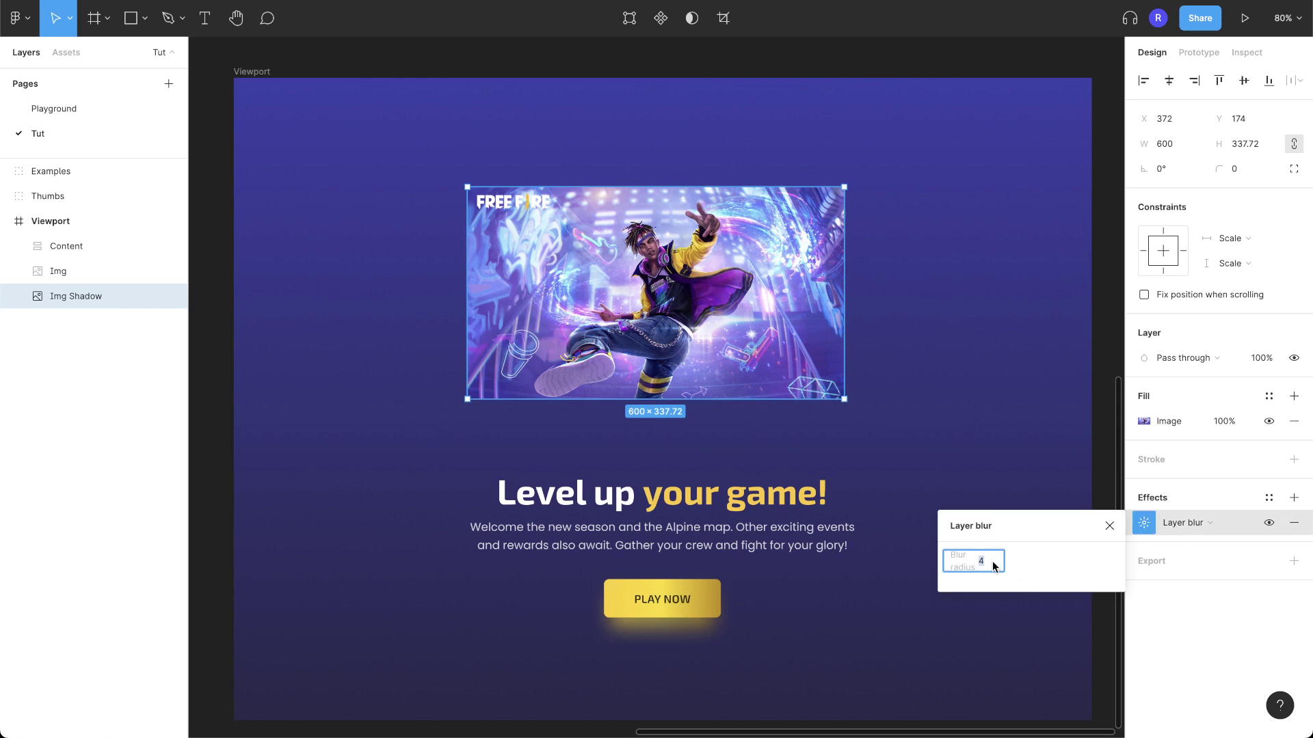
pyautogui.write('48')
pyautogui.press('Return')
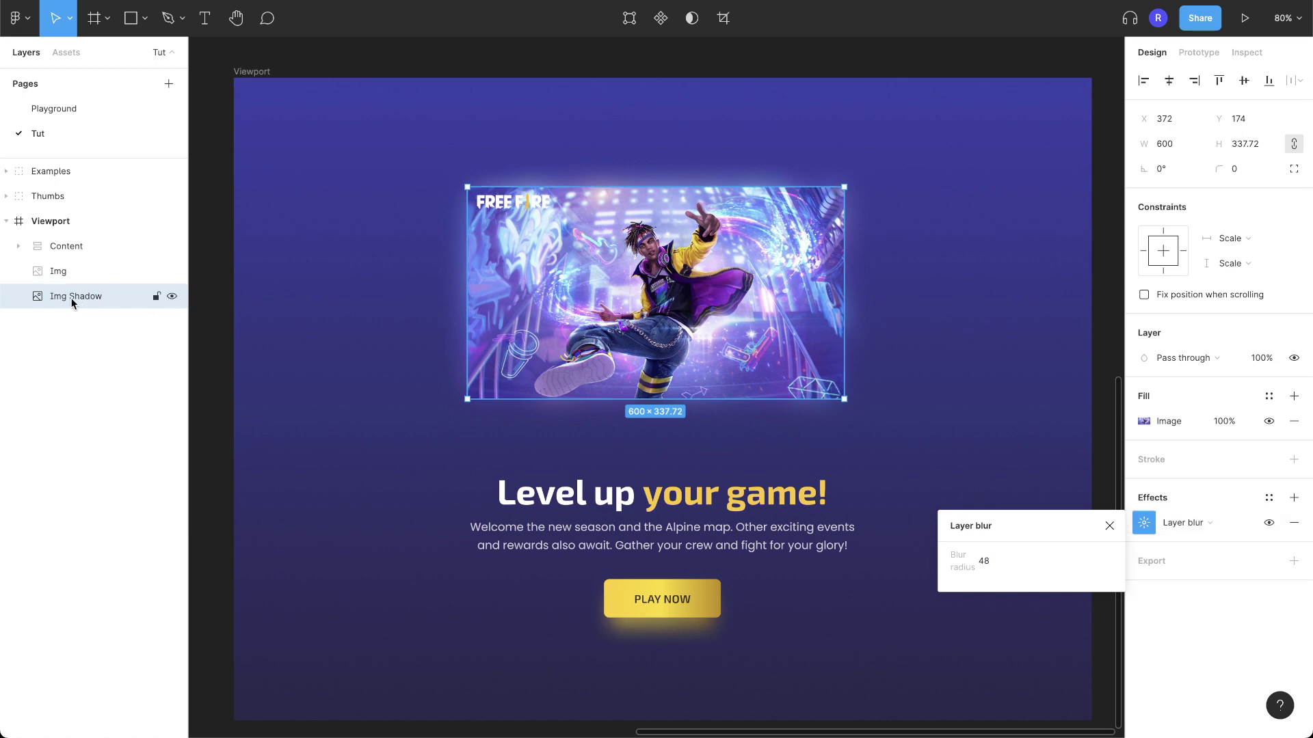
# Shift Img Shadow downward and shrink it around its centre to 548 × 308.
pyautogui.hotkey('shift', 'Down')
pyautogui.hotkey('shift', 'Down')
pyautogui.hotkey('shift', 'Down')
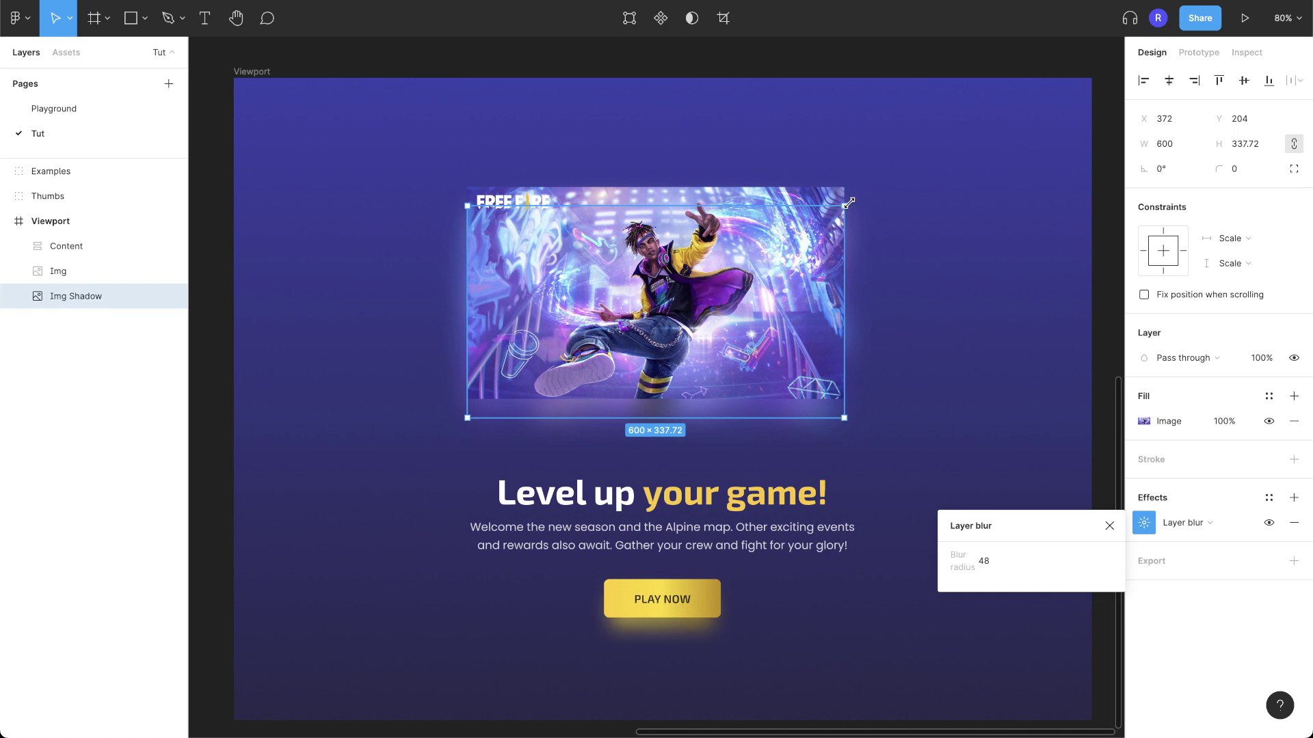
pyautogui.moveTo(849, 202); pyautogui.dragTo(828, 216)
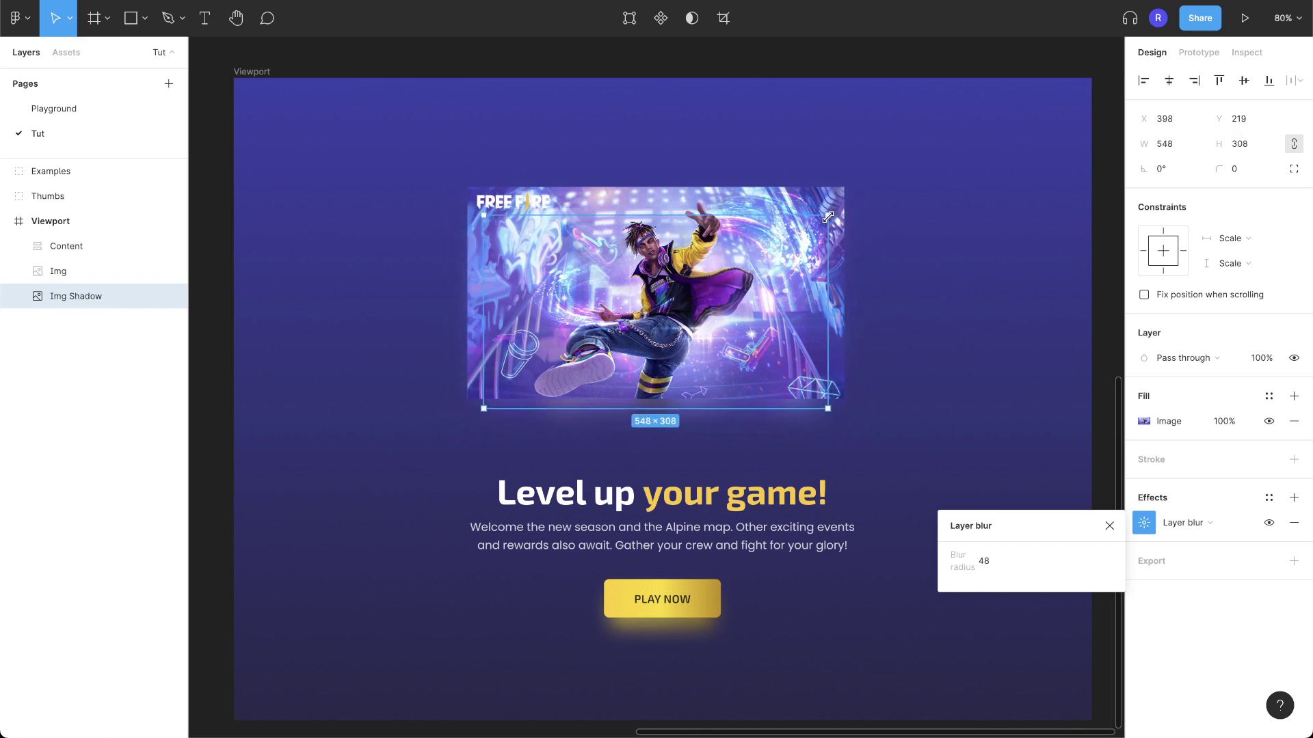
pyautogui.click(1109, 526)
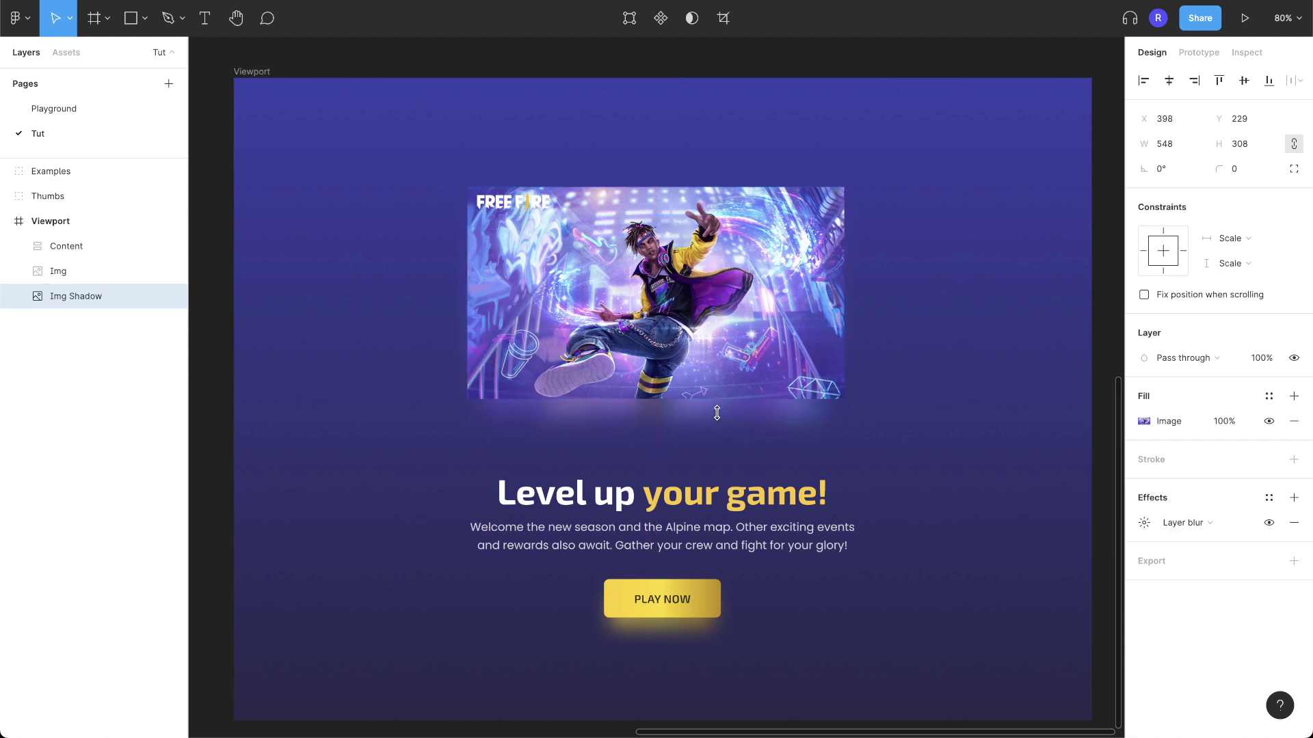
pyautogui.hotkey('shift', 'Down')
pyautogui.hotkey('shift', 'Down')
# Give the original Img layer a corner radius of 12 and a 1 px inside stroke.
pyautogui.click(917, 352)
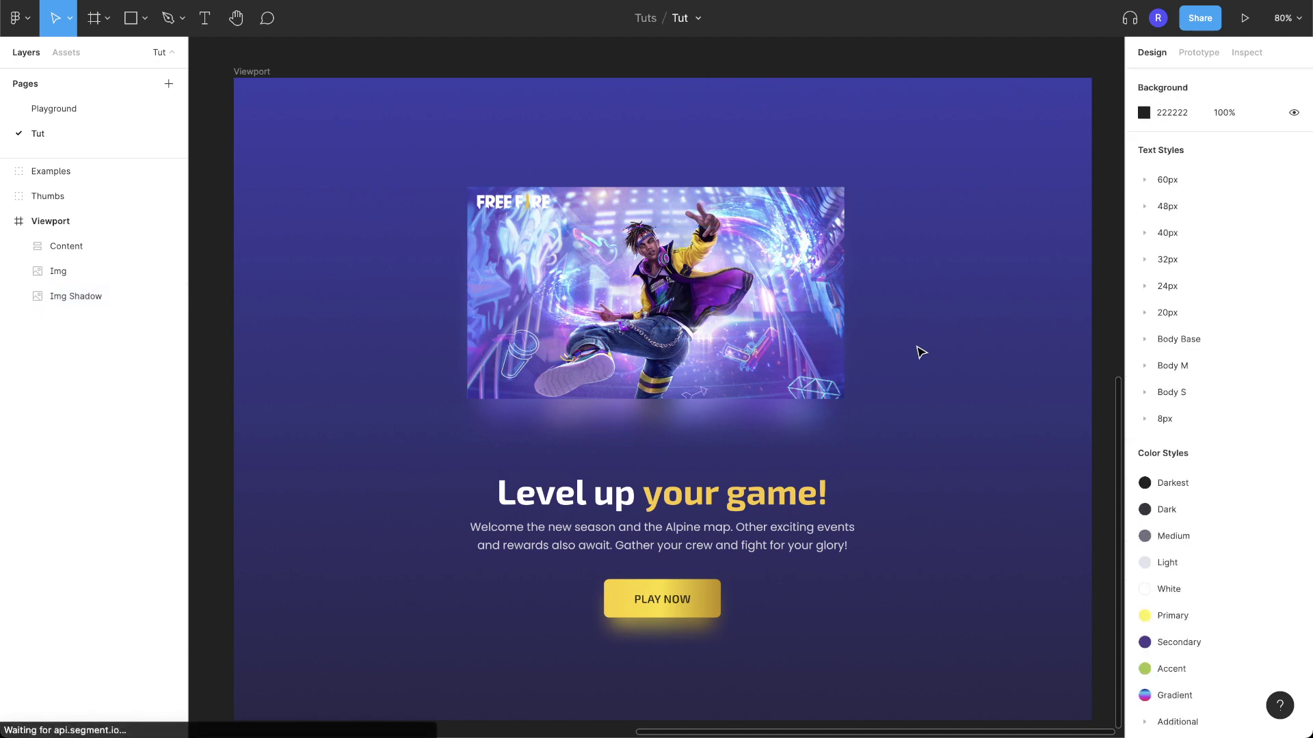
pyautogui.click(655, 333)
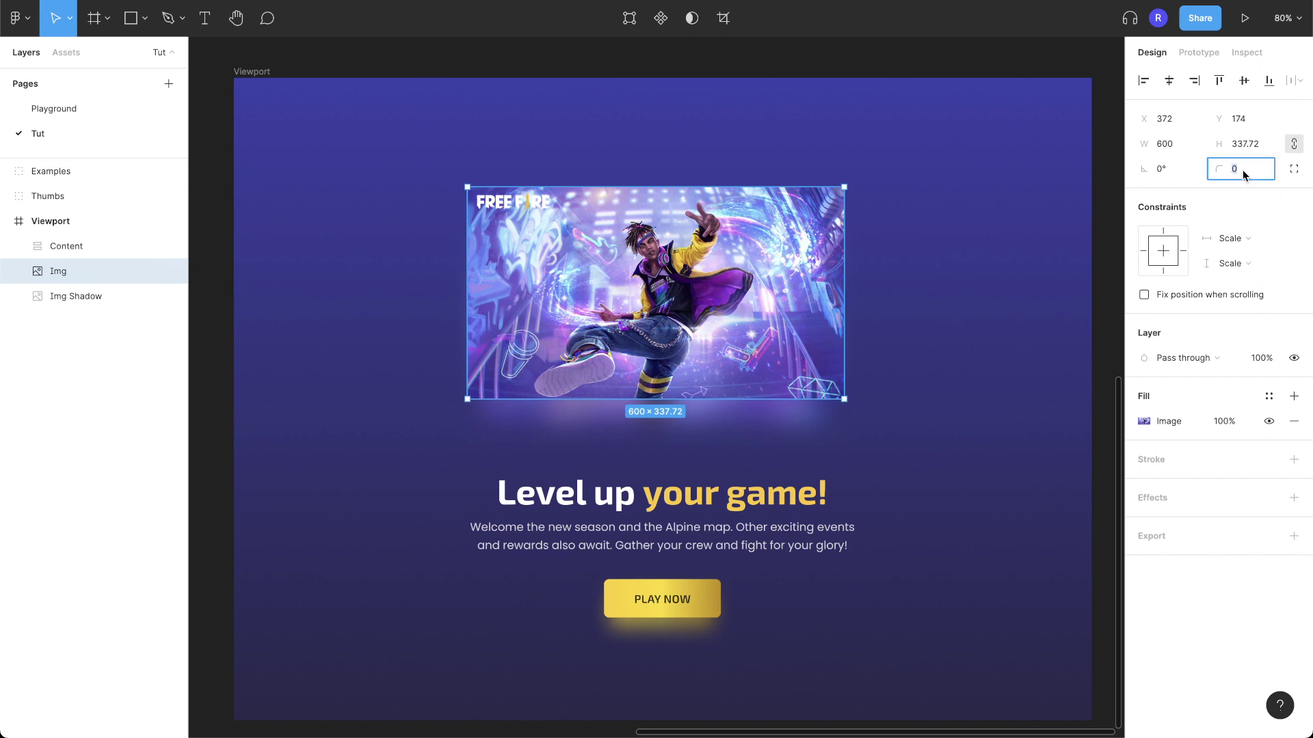
pyautogui.press('Tab')
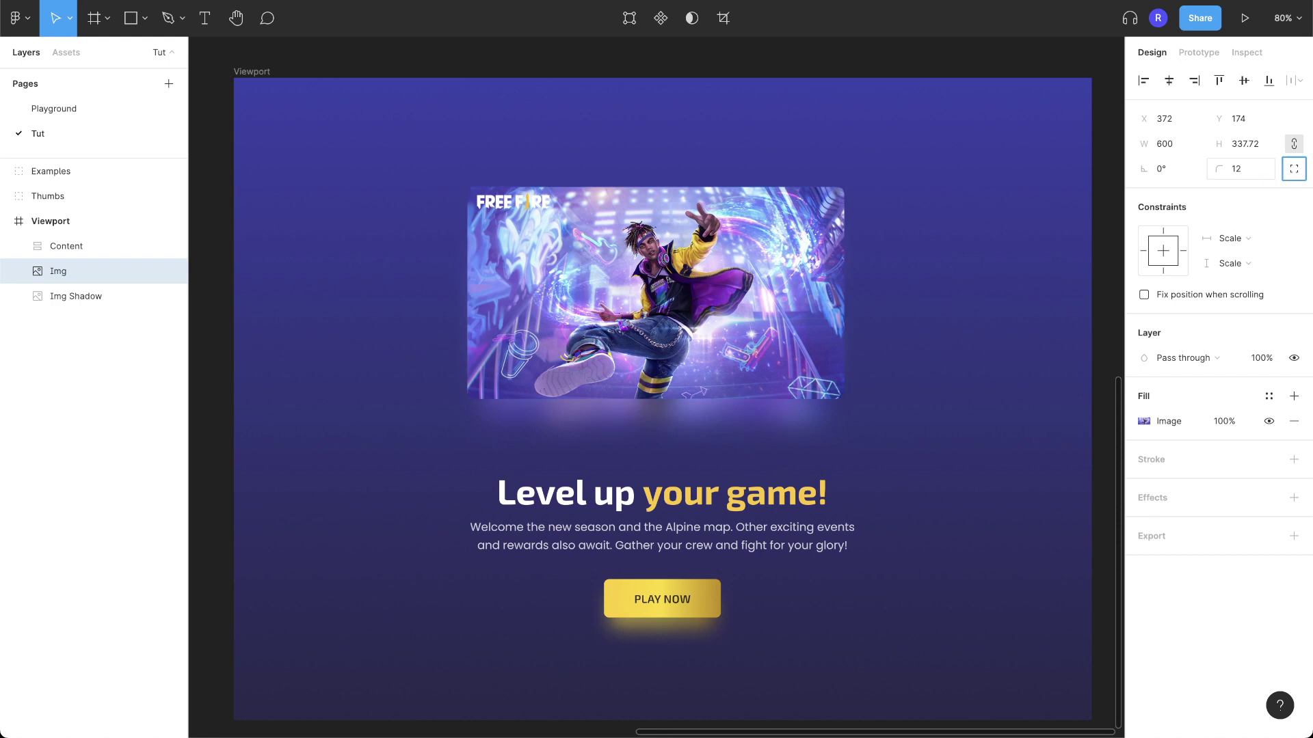
pyautogui.click(1292, 461)
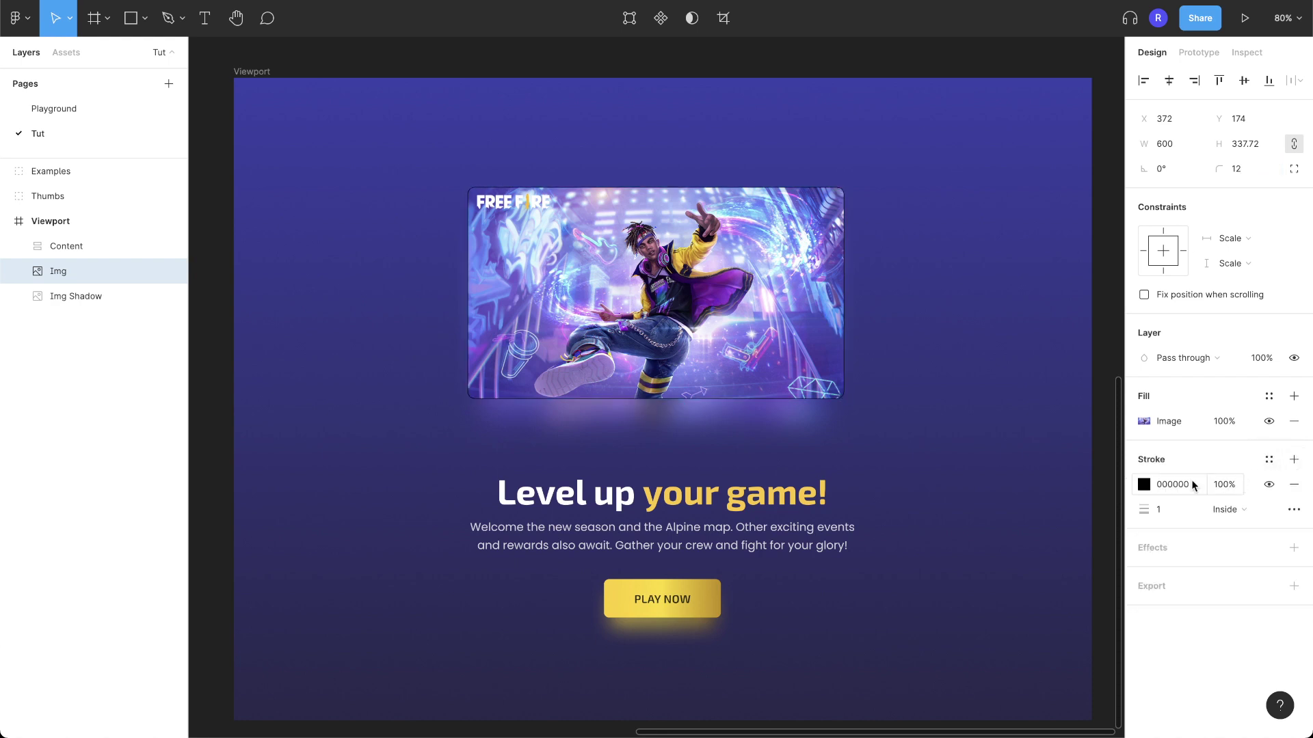
# Make the border a white linear gradient fading from transparent to fully opaque.
pyautogui.click(1144, 484)
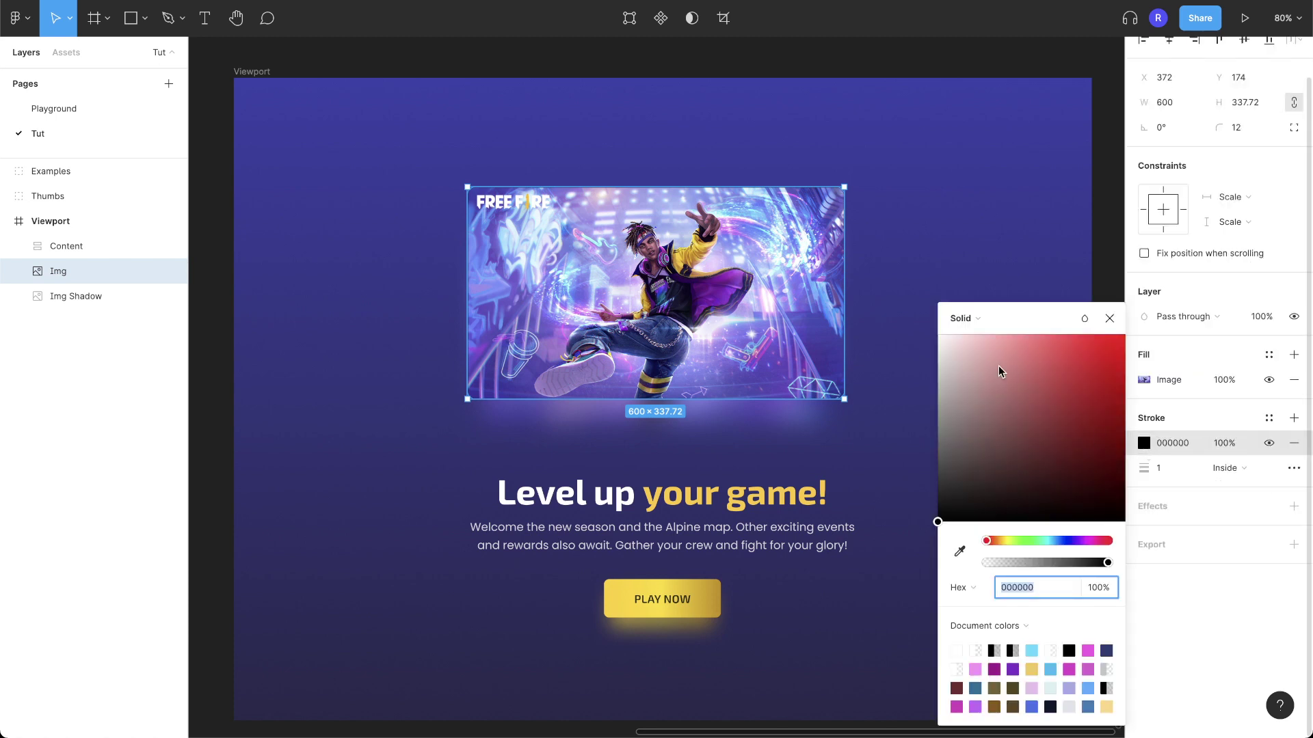
pyautogui.click(978, 319)
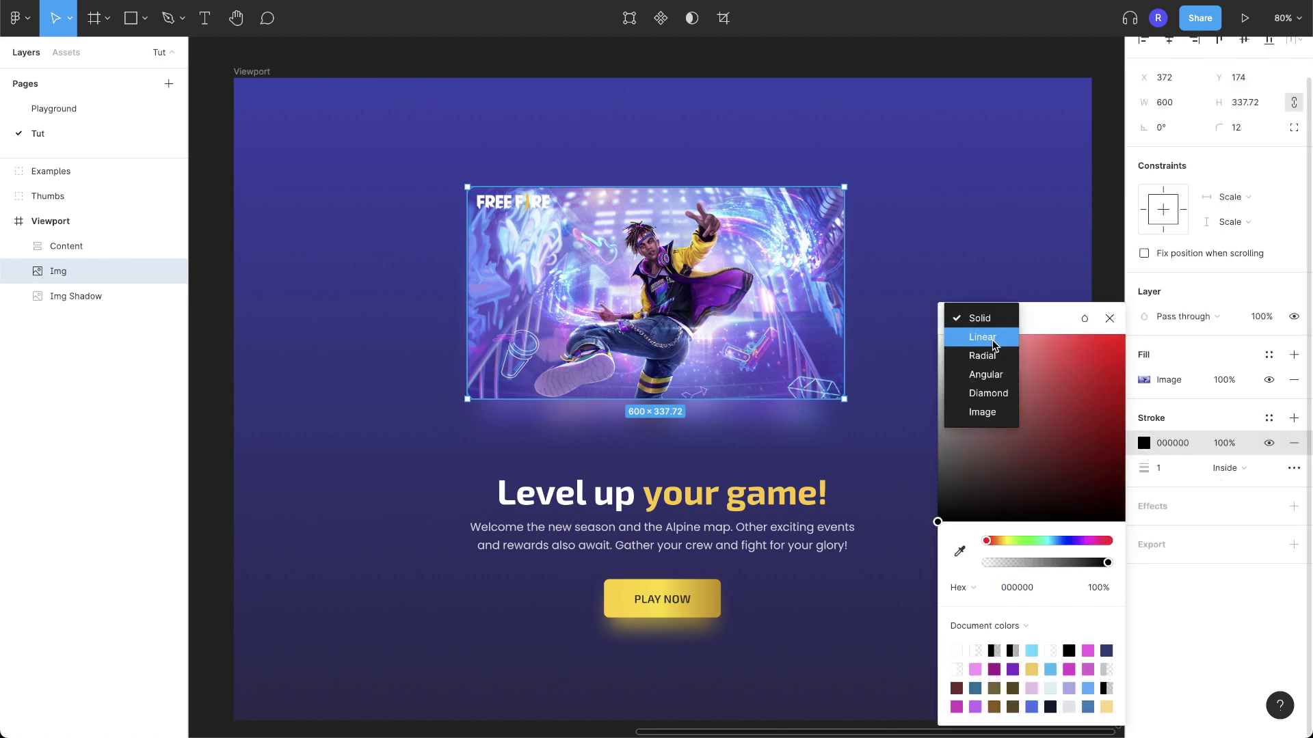
pyautogui.click(993, 338)
pyautogui.click(956, 297)
pyautogui.click(964, 362)
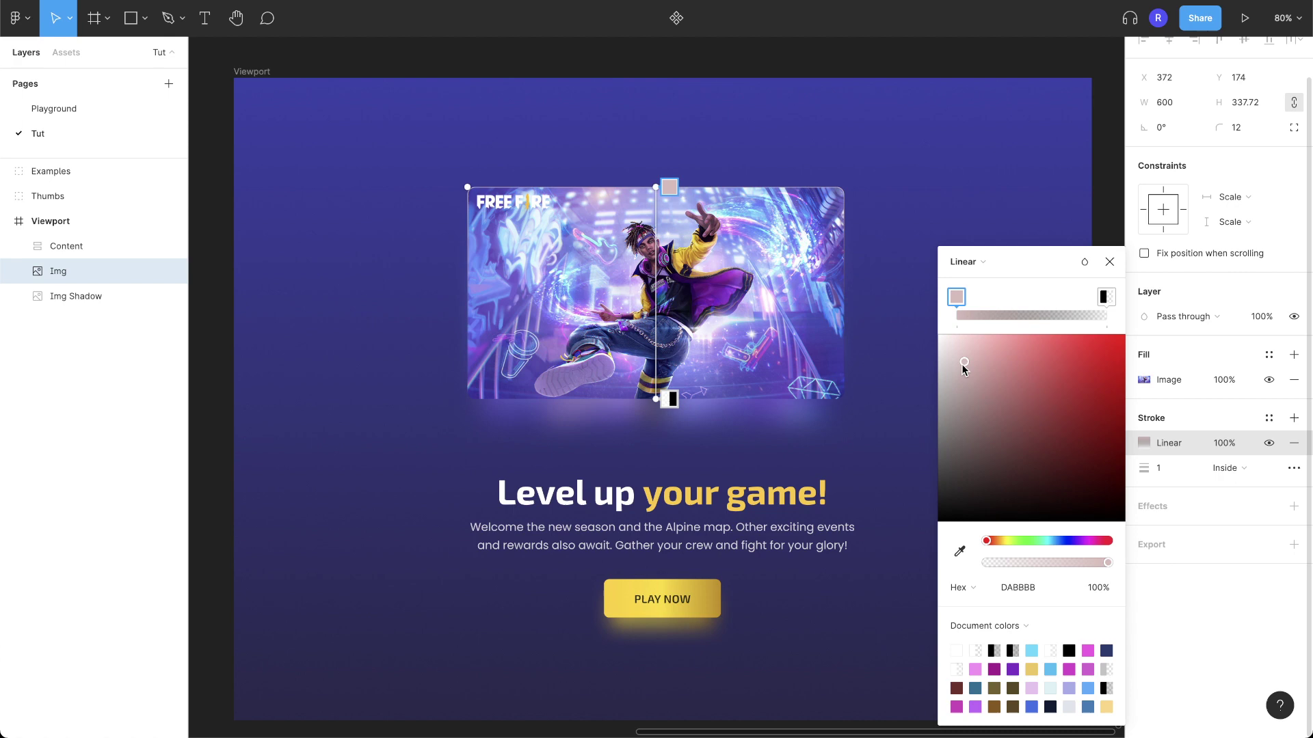
pyautogui.moveTo(963, 367); pyautogui.dragTo(914, 325)
pyautogui.click(1104, 298)
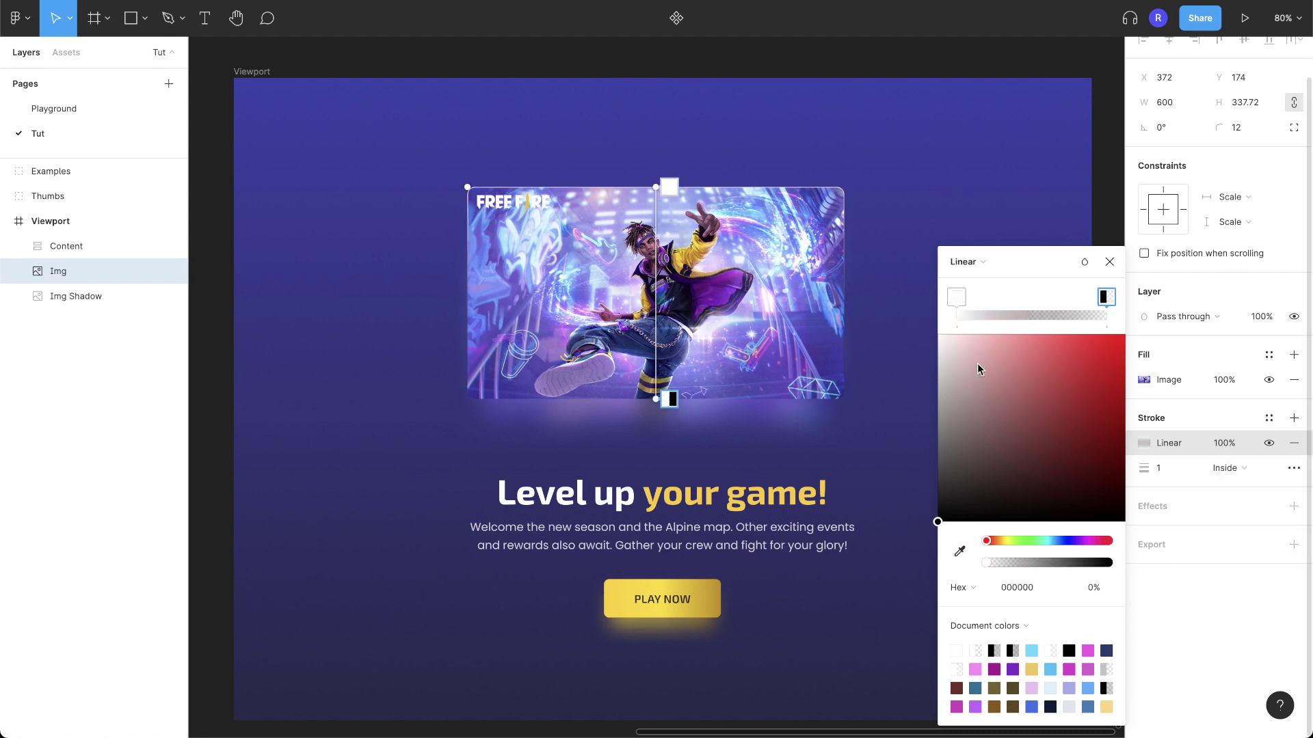
pyautogui.moveTo(977, 363); pyautogui.dragTo(910, 325)
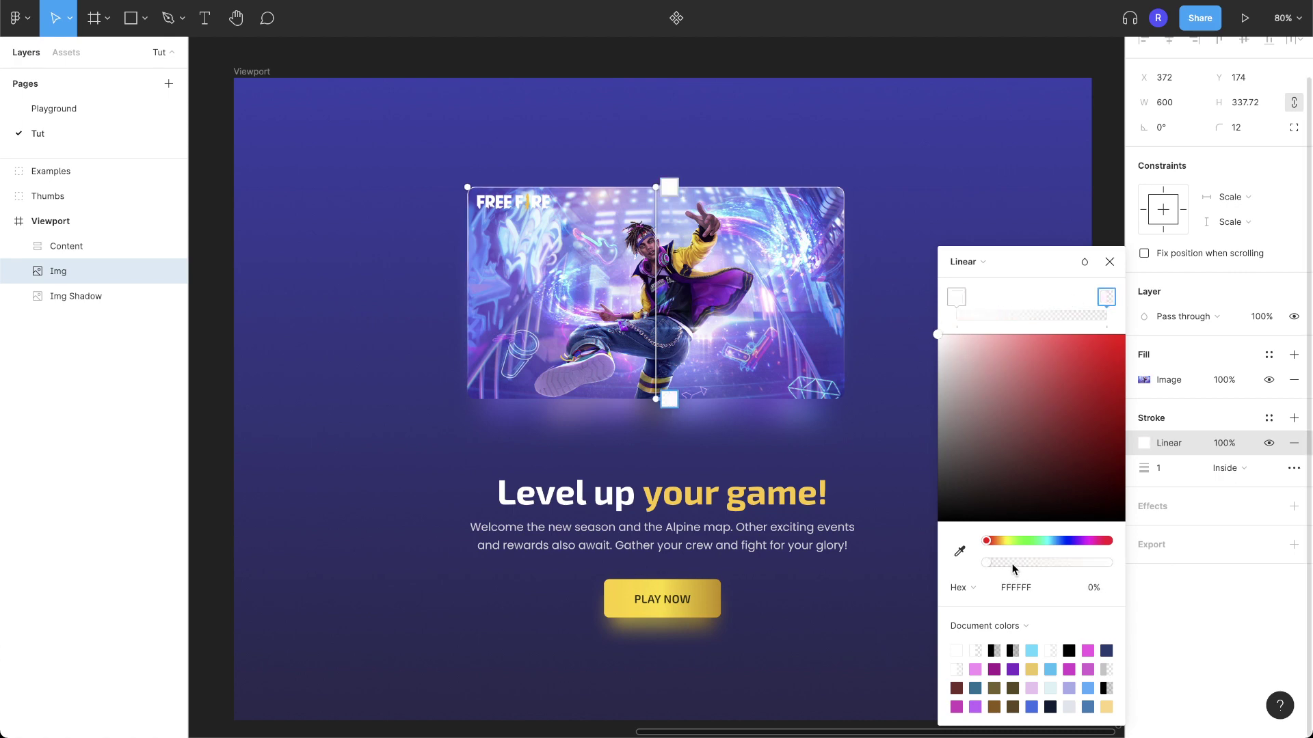
pyautogui.moveTo(1012, 563); pyautogui.dragTo(1112, 564)
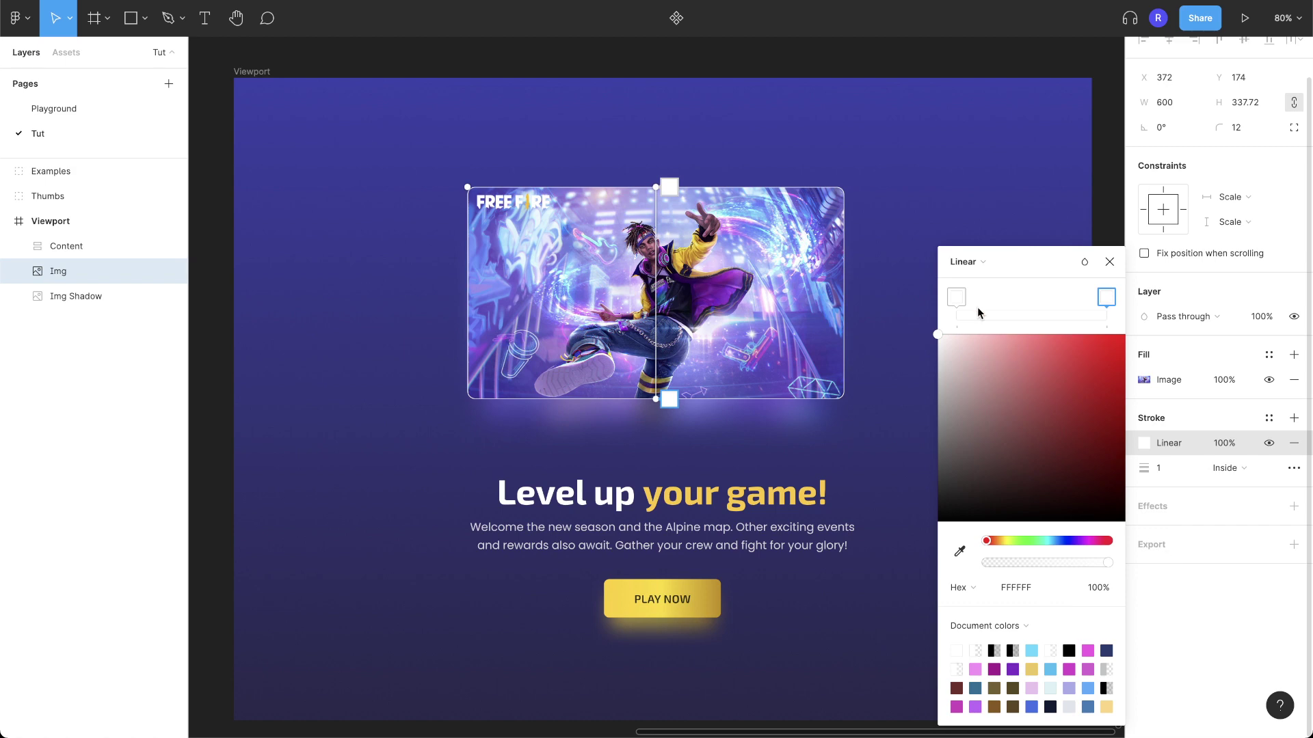
pyautogui.click(956, 297)
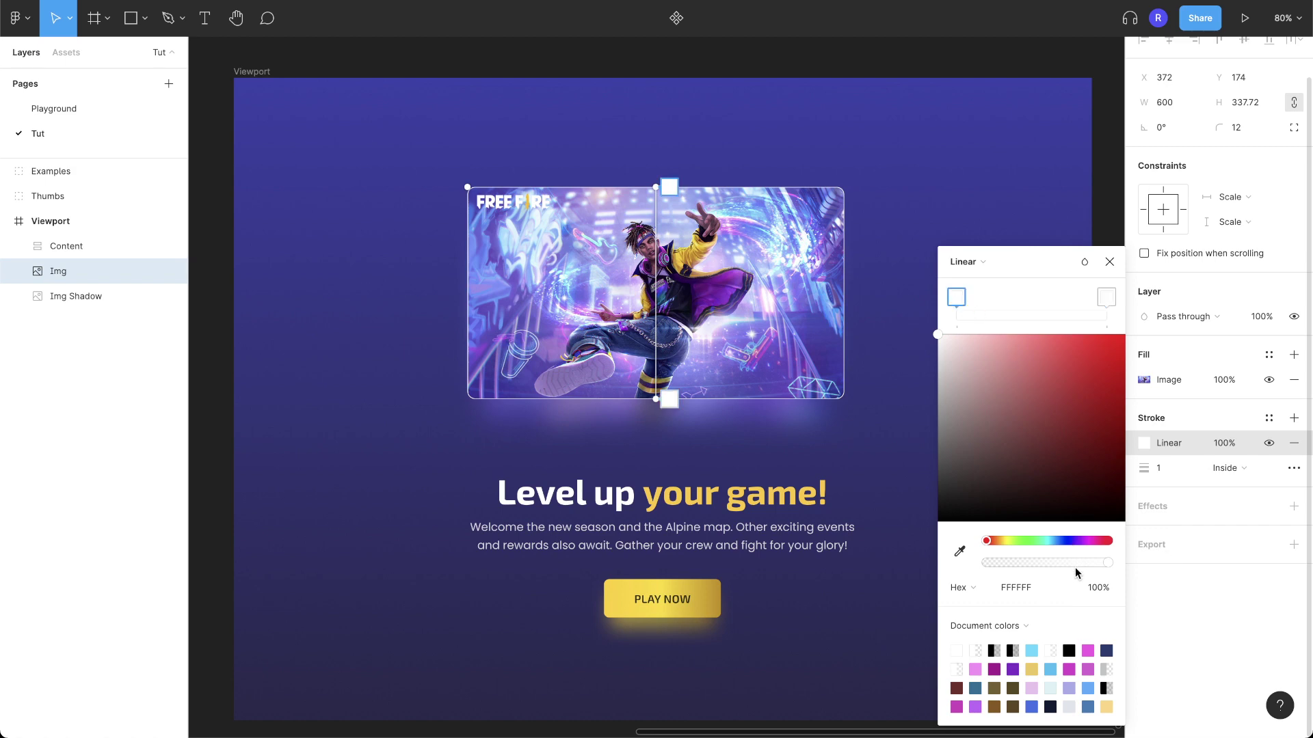
pyautogui.moveTo(1012, 558); pyautogui.dragTo(982, 555)
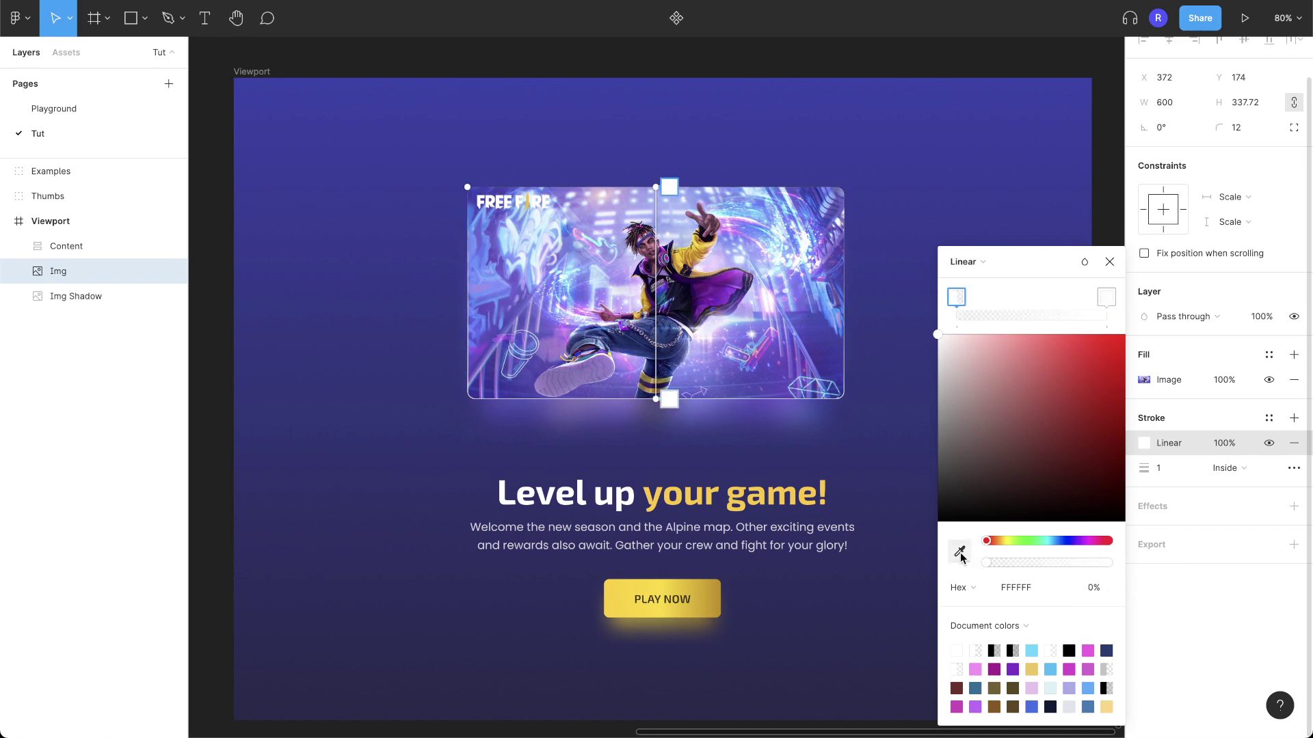
pyautogui.click(1199, 633)
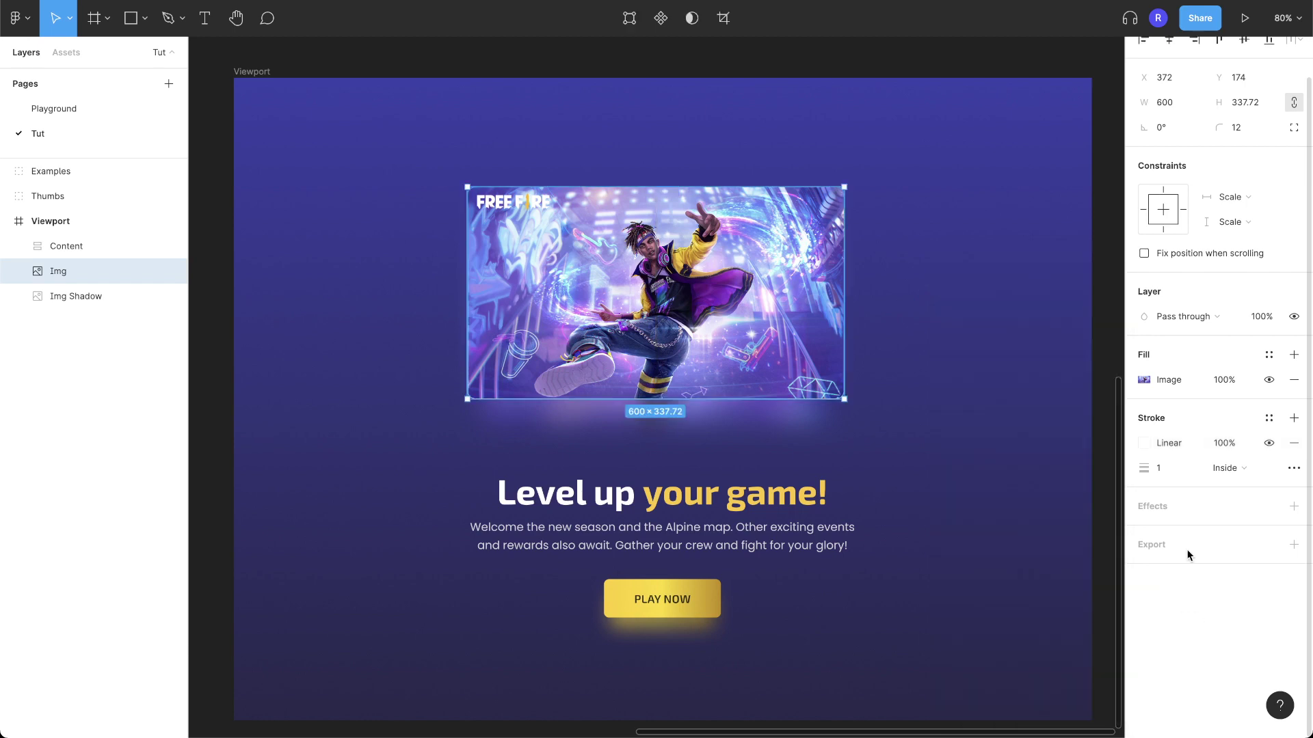
# Set the border's opacity to 40% and reselect the game image.
pyautogui.click(1224, 449)
pyautogui.write('40')
pyautogui.press('Return')
pyautogui.click(783, 471)
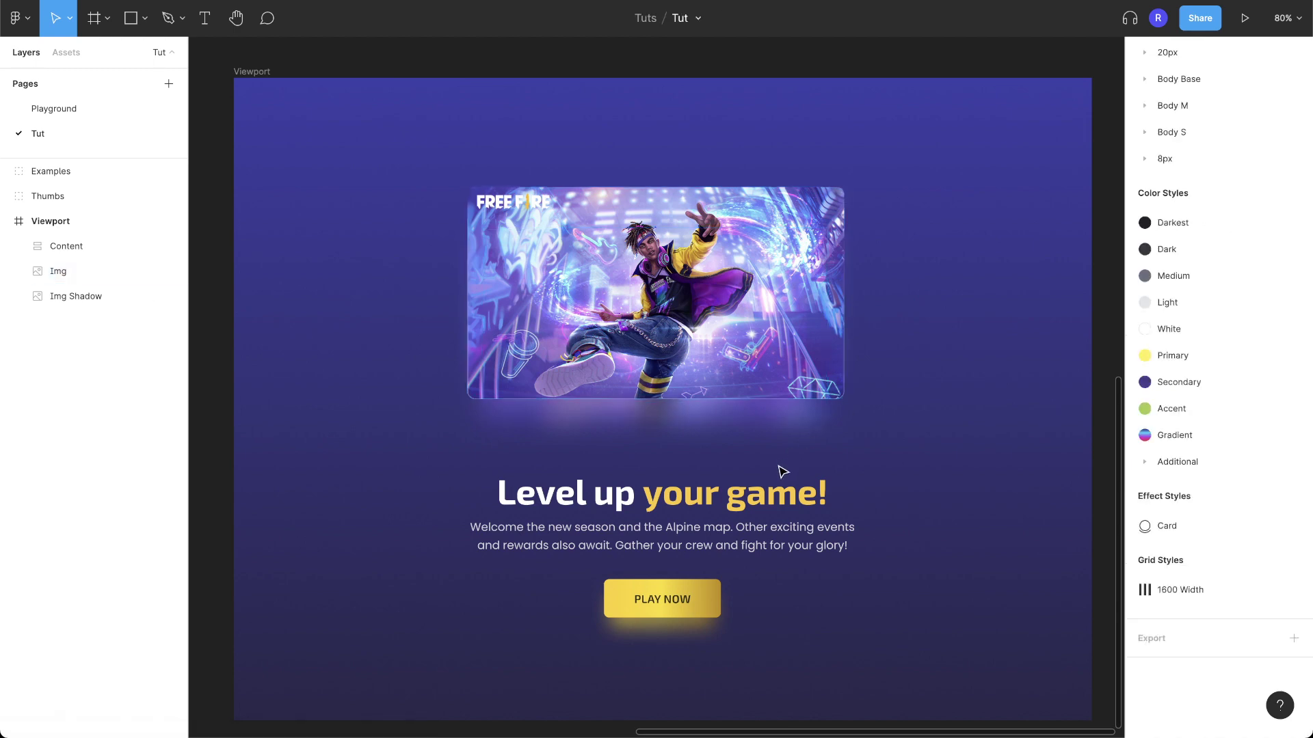
pyautogui.scroll(5, 783, 472)
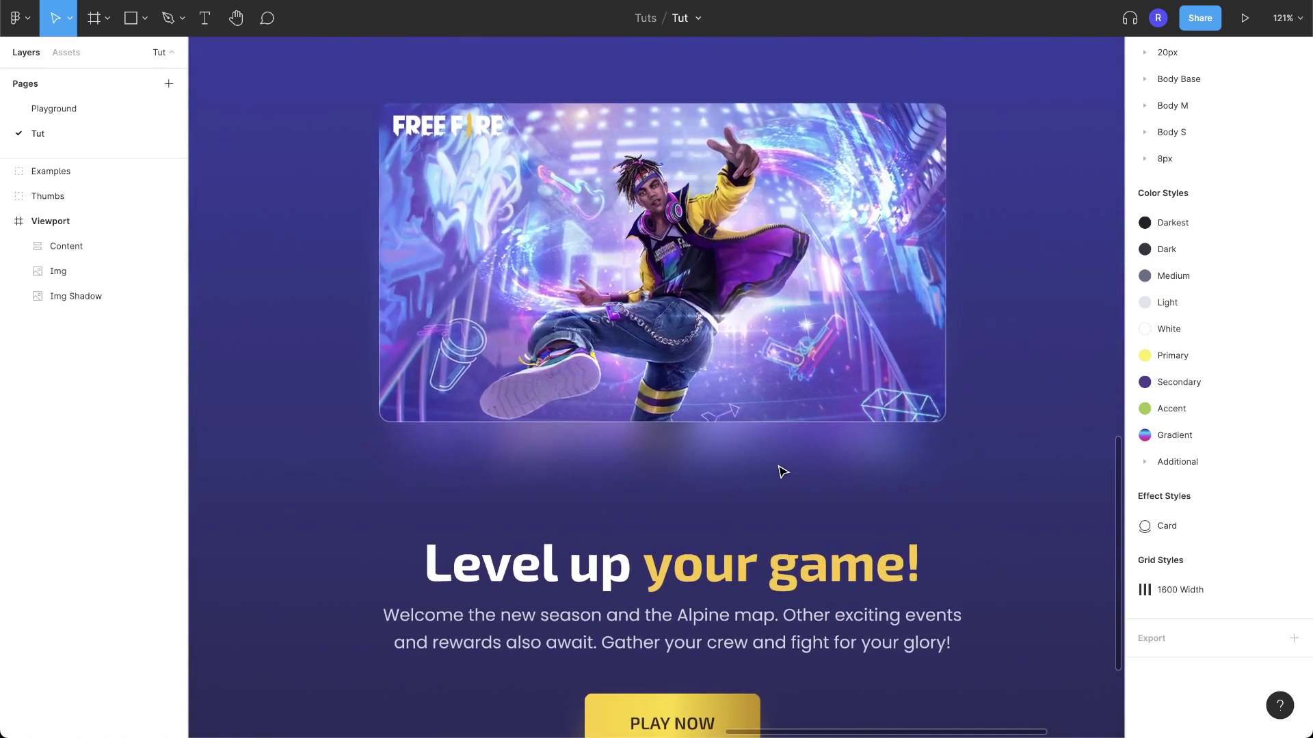
pyautogui.click(803, 311)
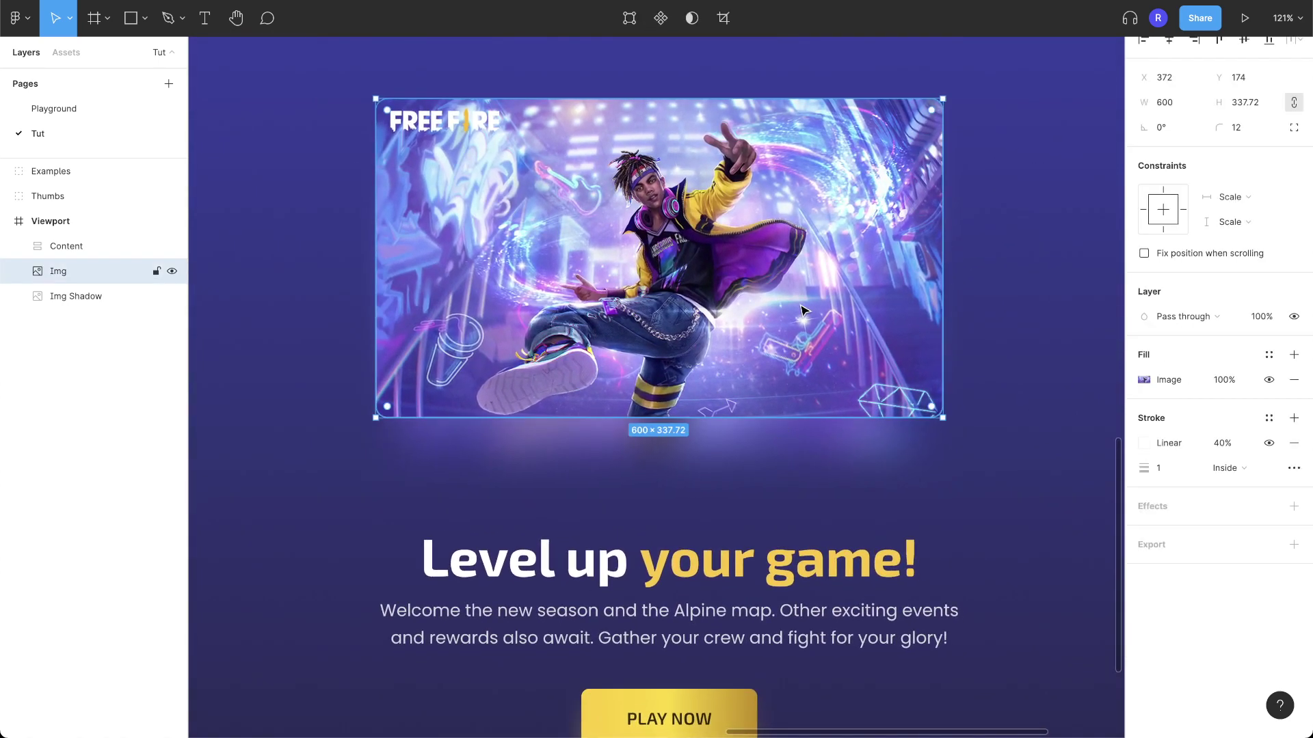
# Add an Inner shadow effect to the image with its colour at 100% opacity.
pyautogui.click(1293, 508)
pyautogui.click(1193, 533)
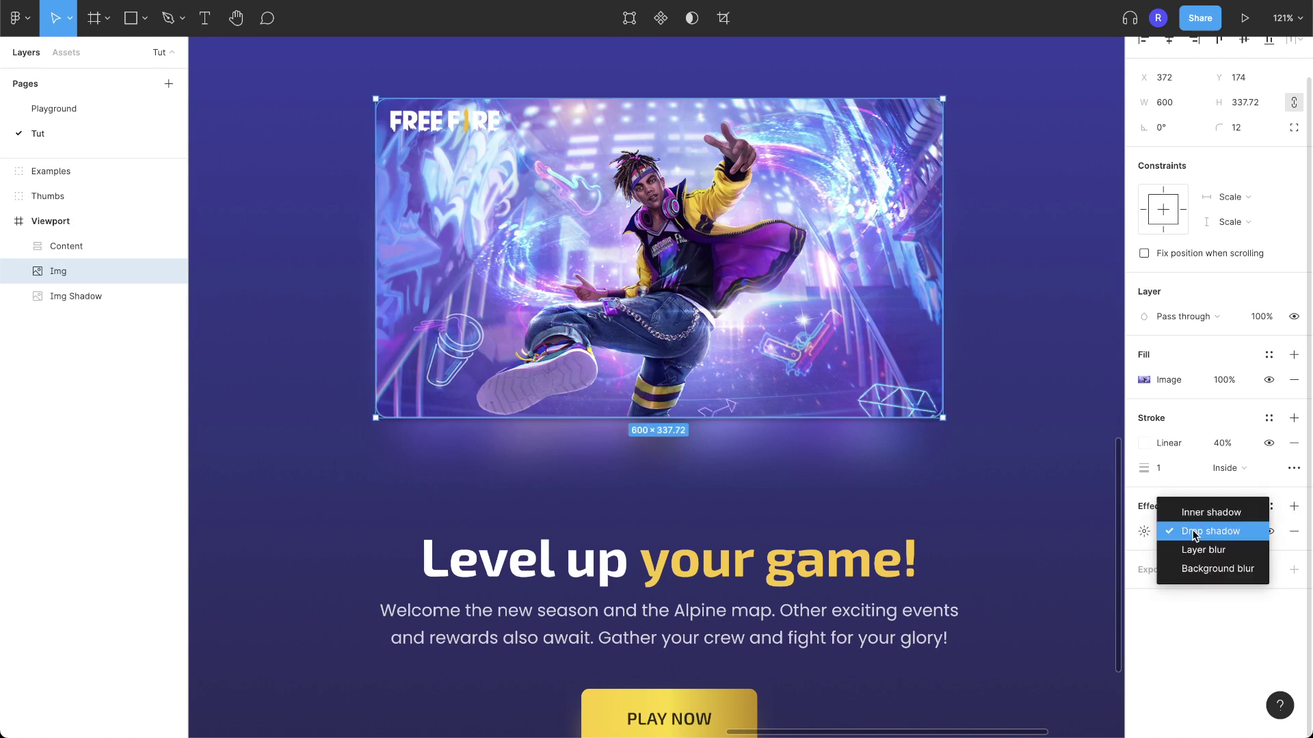
pyautogui.click(1198, 521)
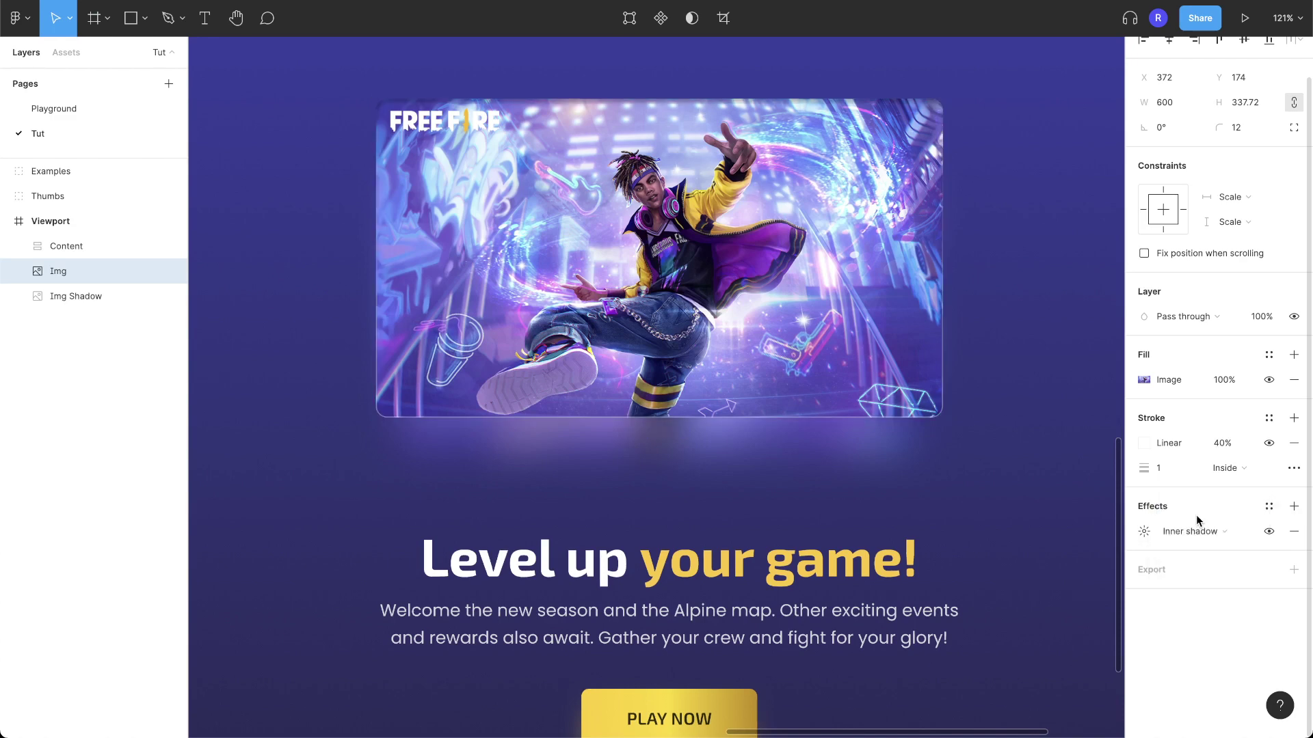
pyautogui.click(1143, 532)
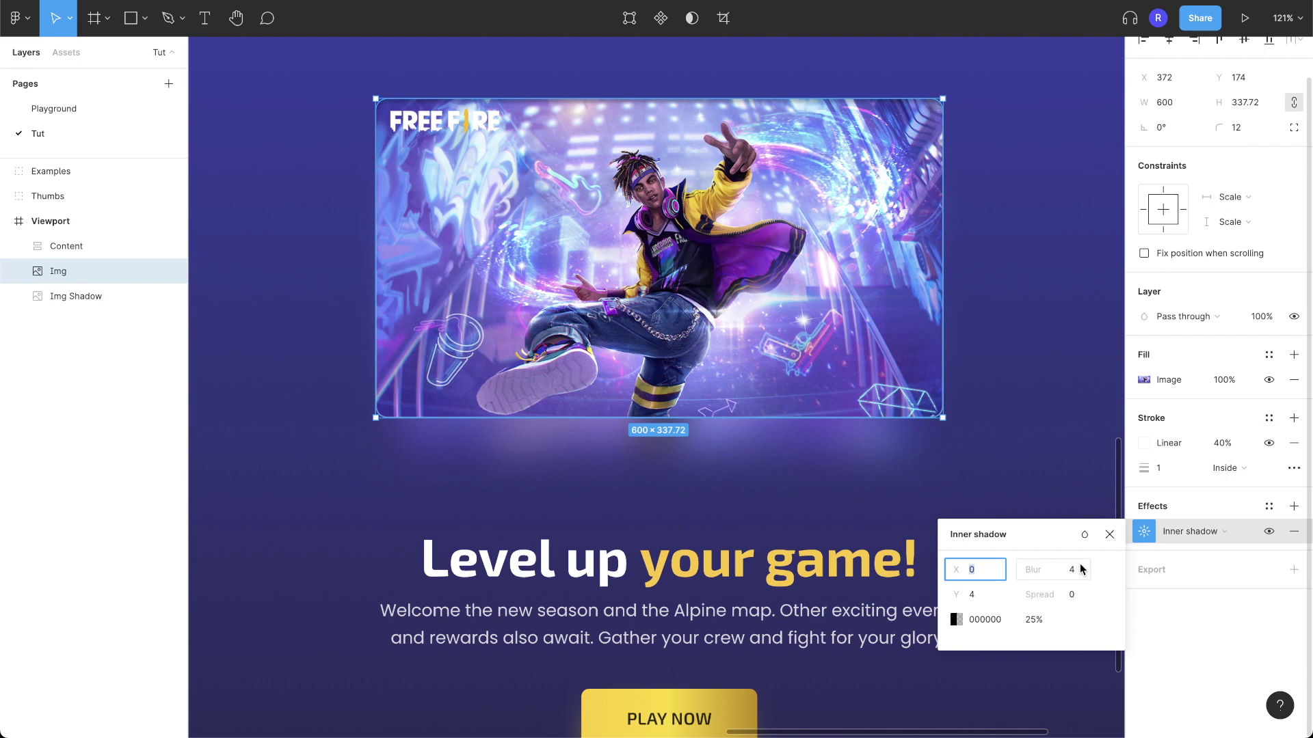
pyautogui.click(1028, 619)
pyautogui.write('100')
pyautogui.press('Return')
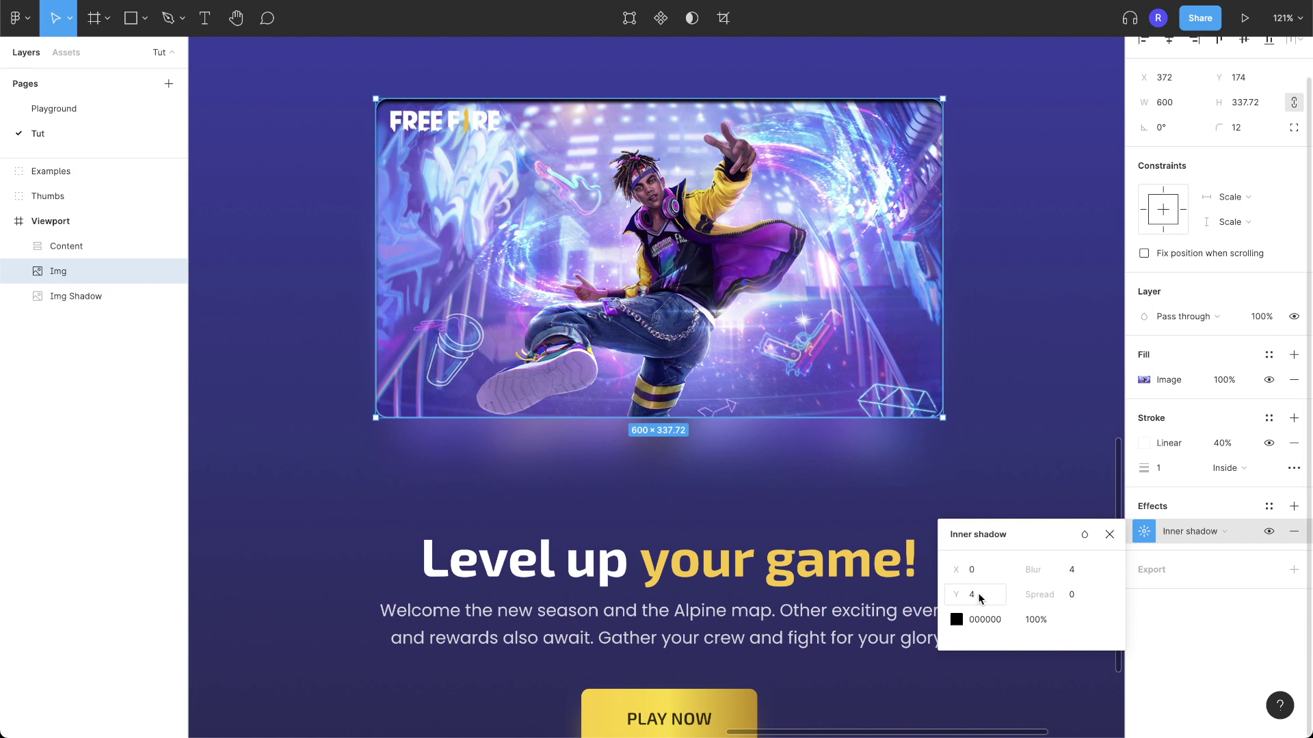
# Set the inner shadow's Y offset to -16 and its blur to 32.
pyautogui.click(973, 595)
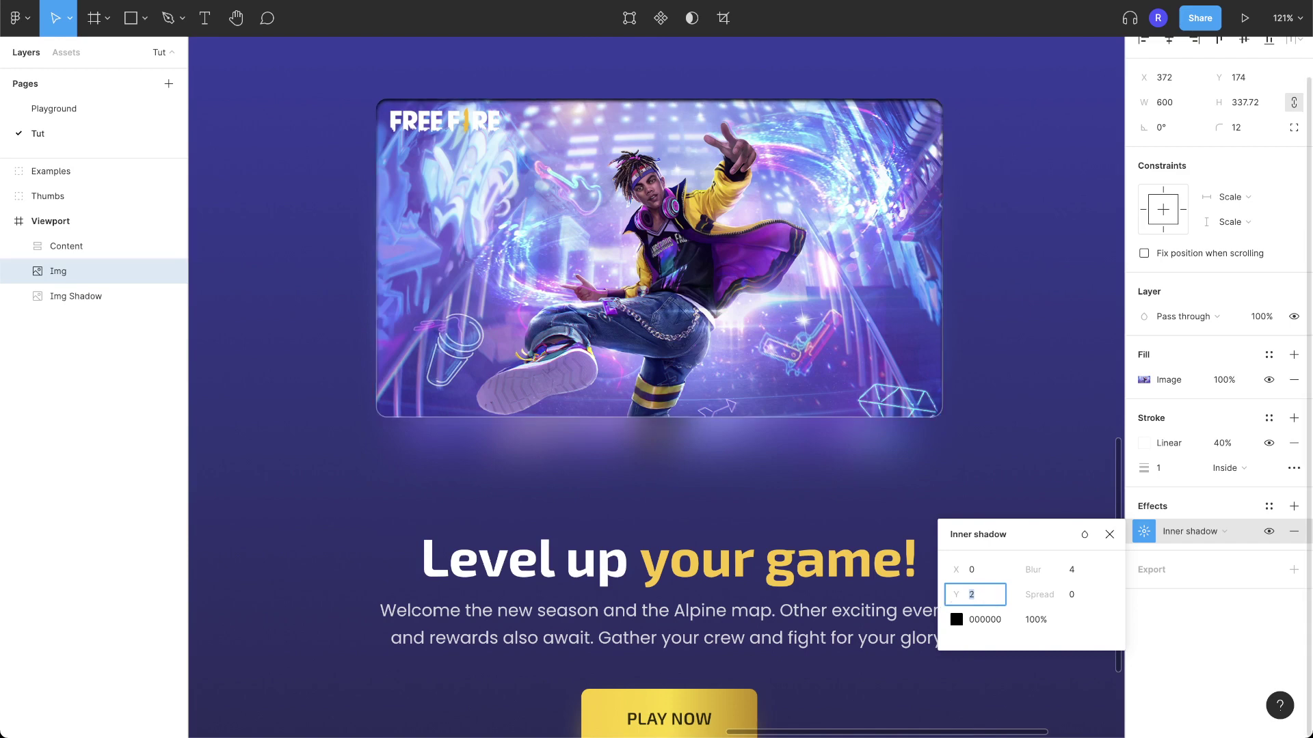
pyautogui.write('-3')
pyautogui.press('Return')
pyautogui.press('Down')
pyautogui.press('Down')
pyautogui.press('Down')
pyautogui.press('Down')
pyautogui.press('Down')
pyautogui.press('Down')
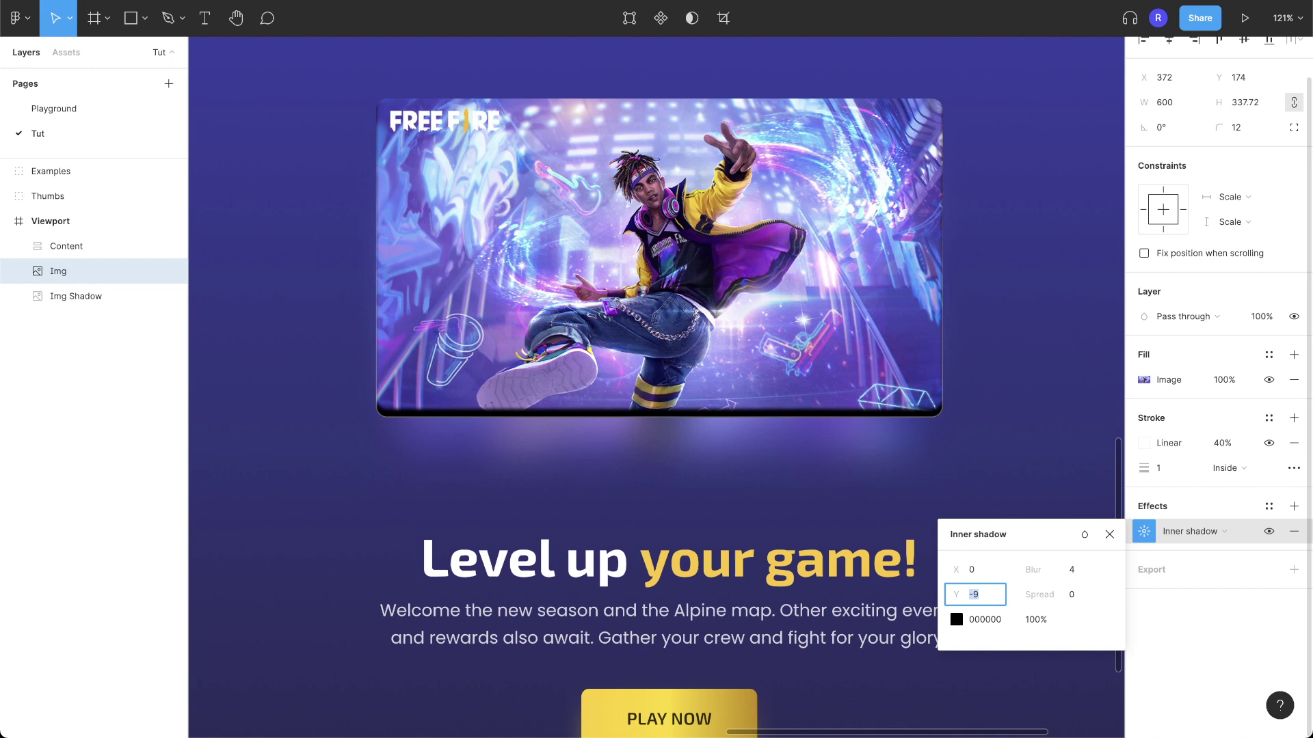
pyautogui.press('Down')
pyautogui.press('Down')
pyautogui.press('Down')
pyautogui.press('Down')
pyautogui.press('Down')
pyautogui.press('Down')
pyautogui.press('Down')
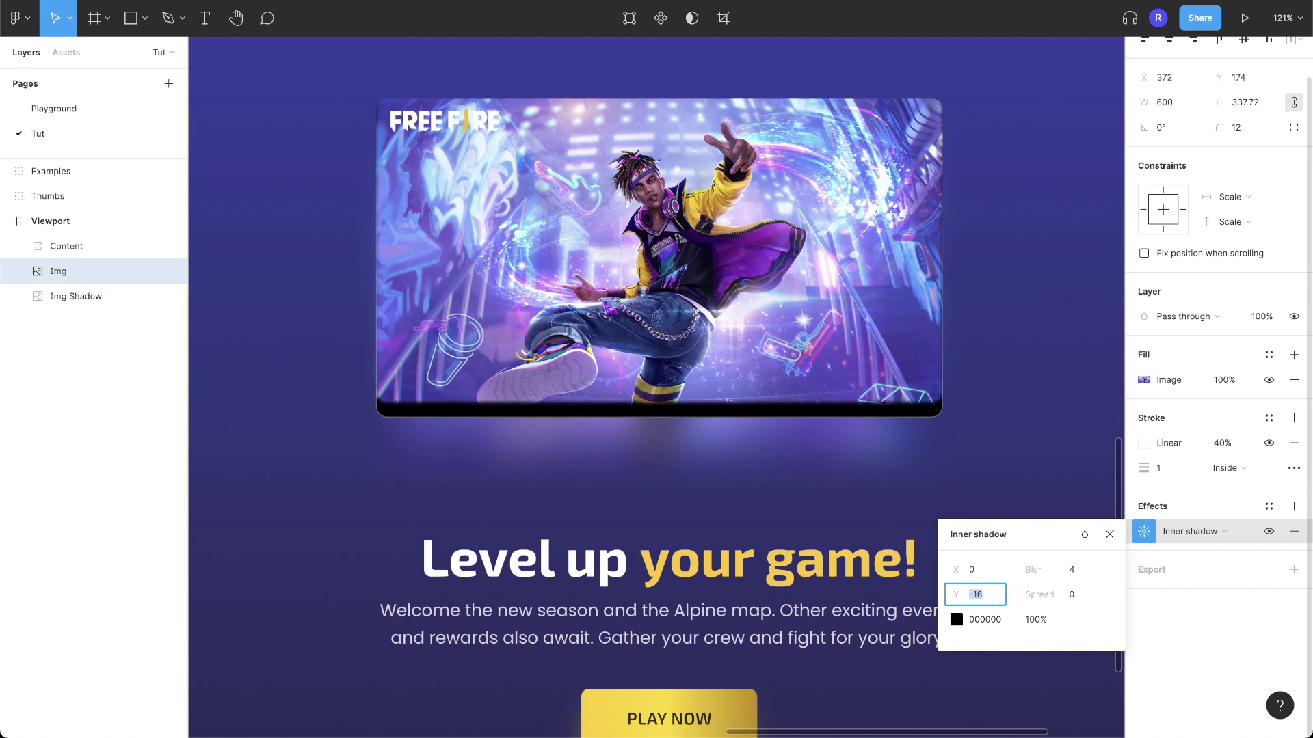
pyautogui.click(1081, 575)
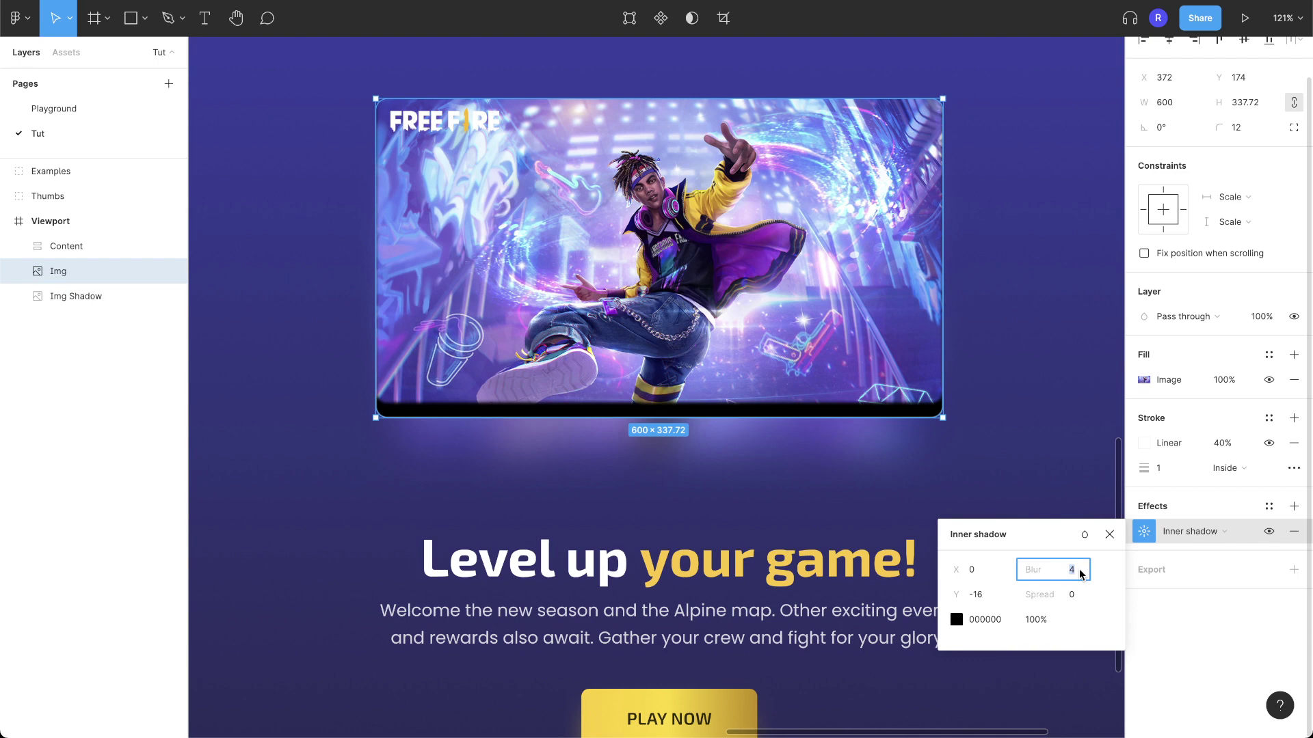
pyautogui.write('32')
pyautogui.press('Tab')
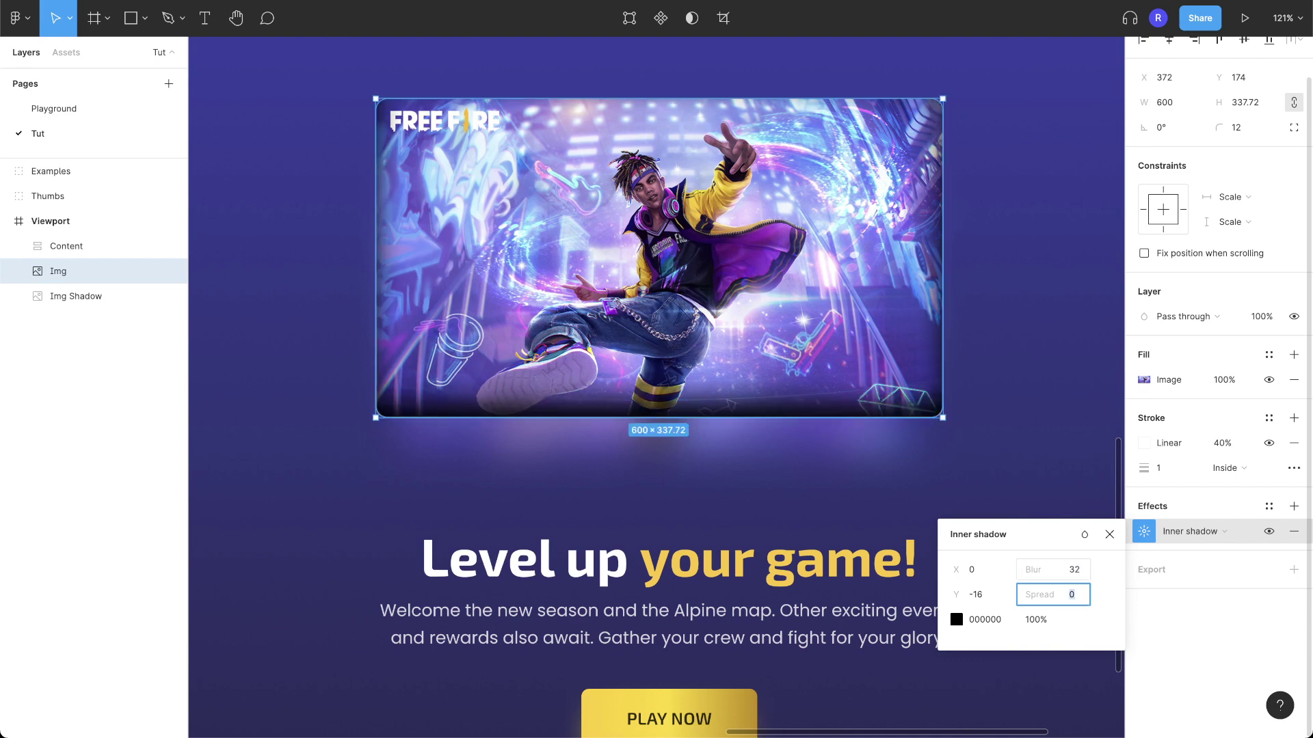
# Set the inner shadow colour's opacity to 24%.
pyautogui.click(1035, 620)
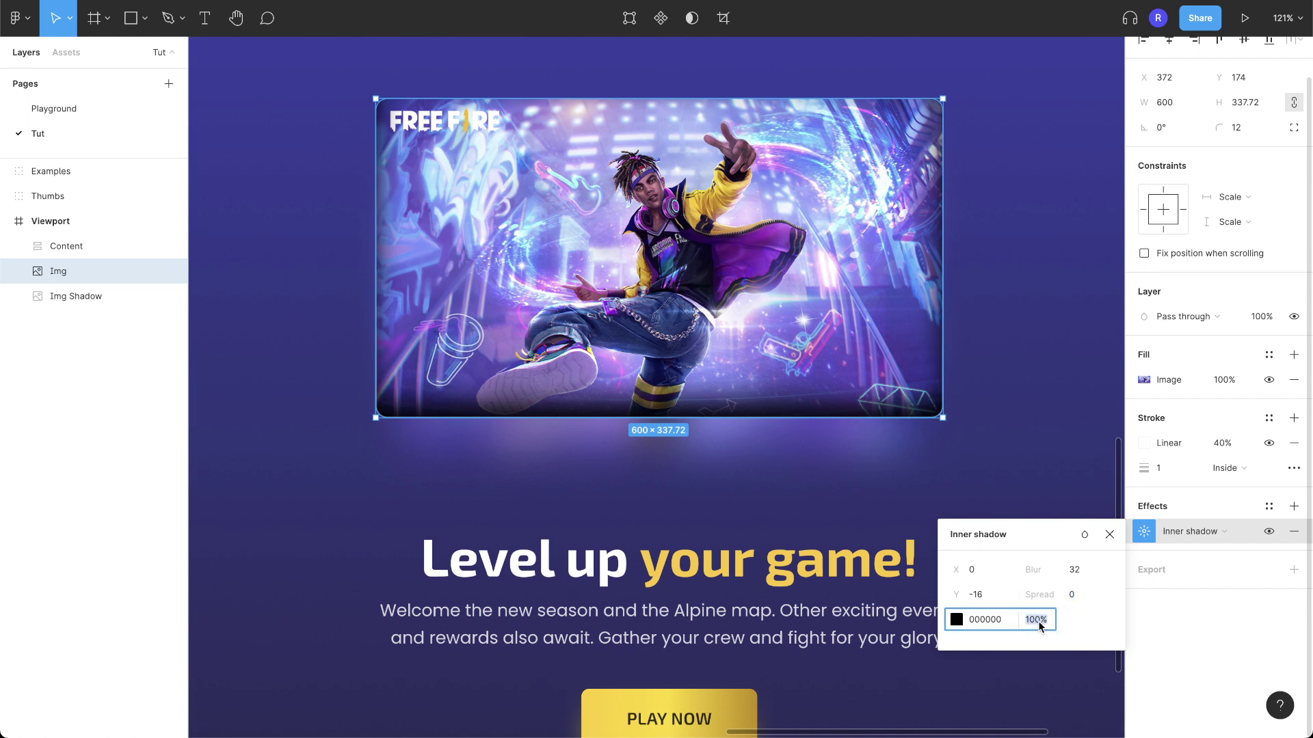
pyautogui.write('16')
pyautogui.press('Return')
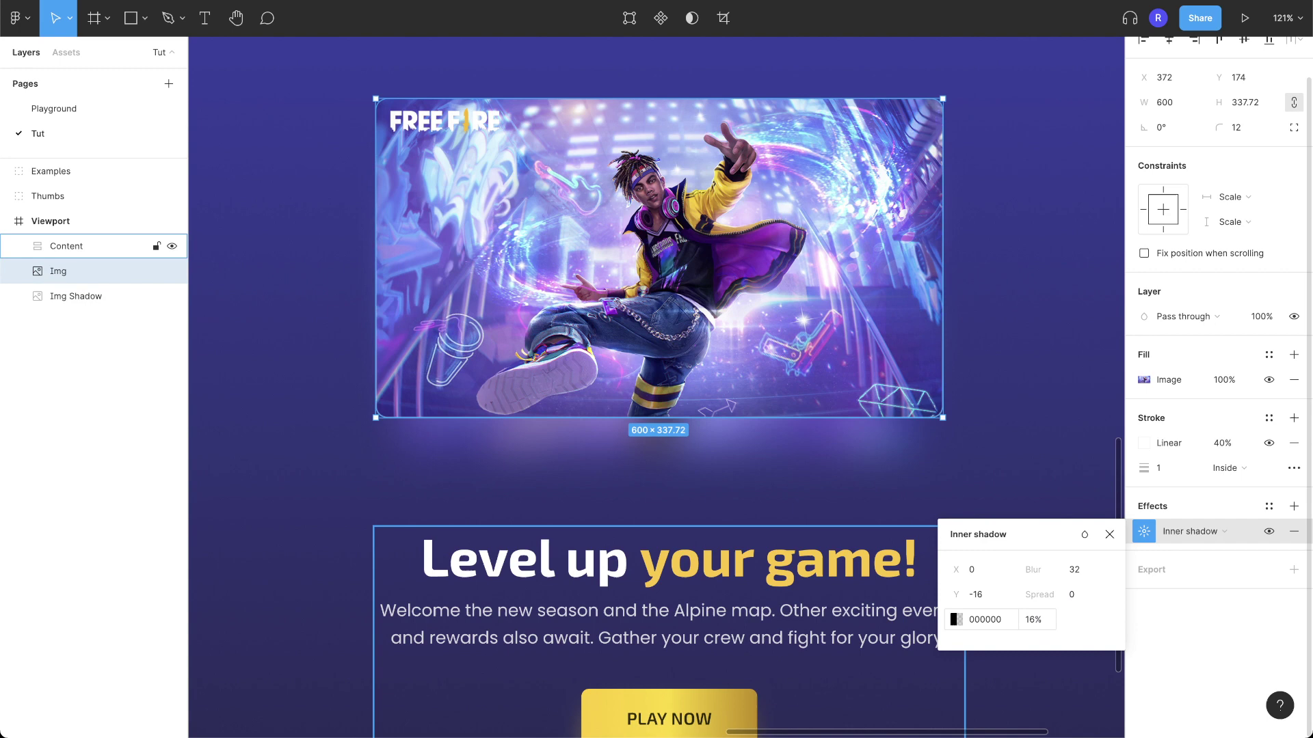
pyautogui.click(1038, 623)
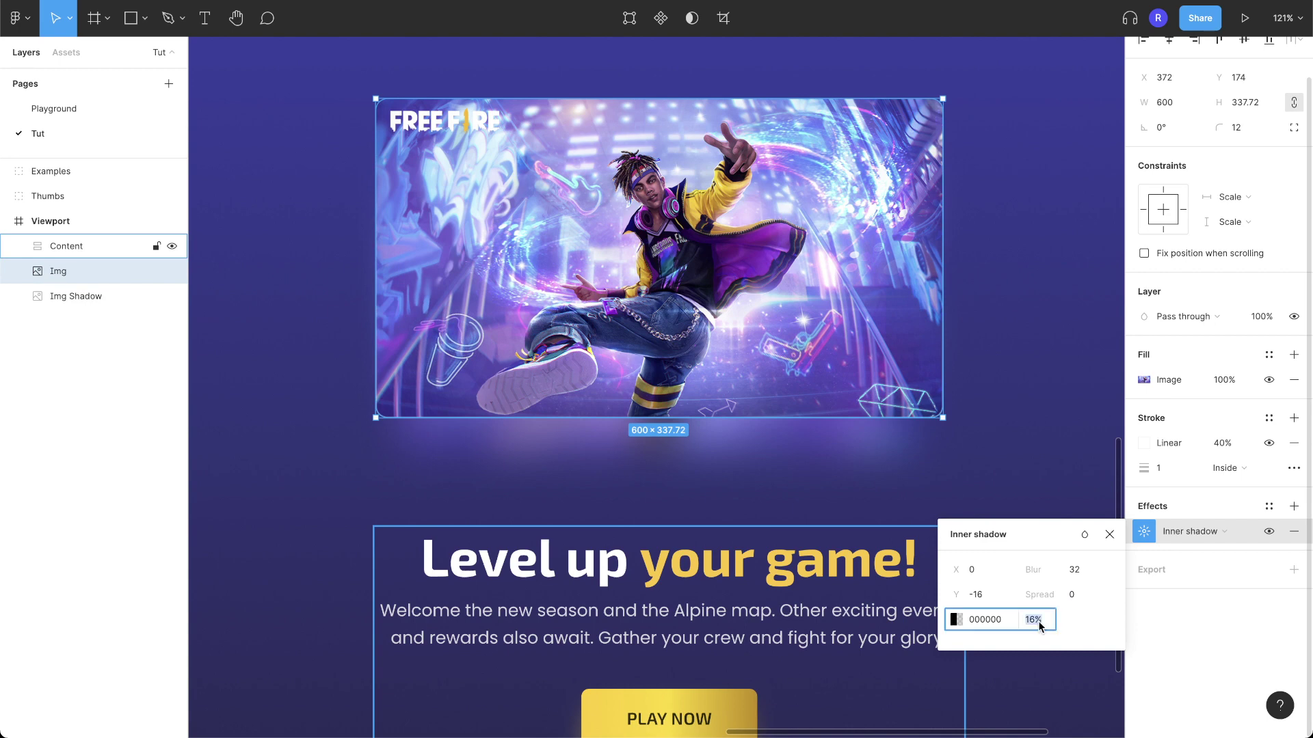
pyautogui.write('24')
pyautogui.press('Return')
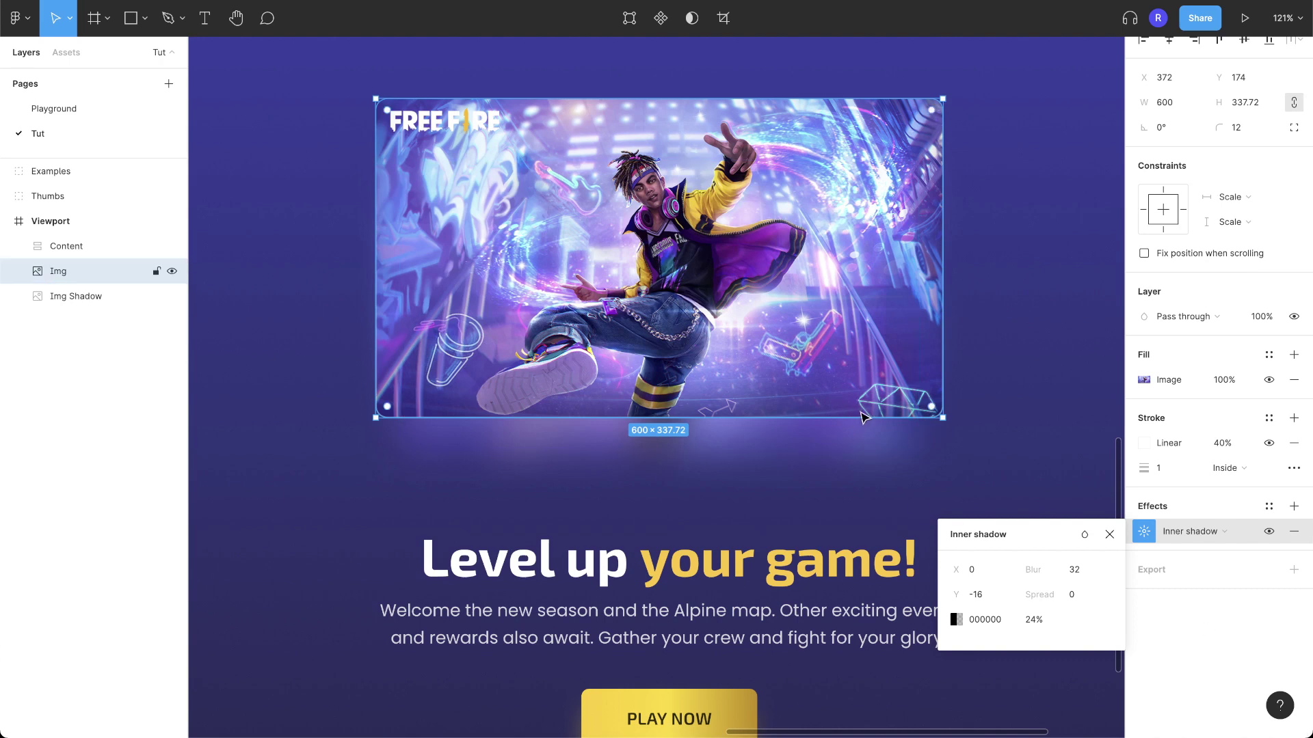
# Toggle the inner shadow off and on twice to compare, leaving it visible.
pyautogui.click(1244, 615)
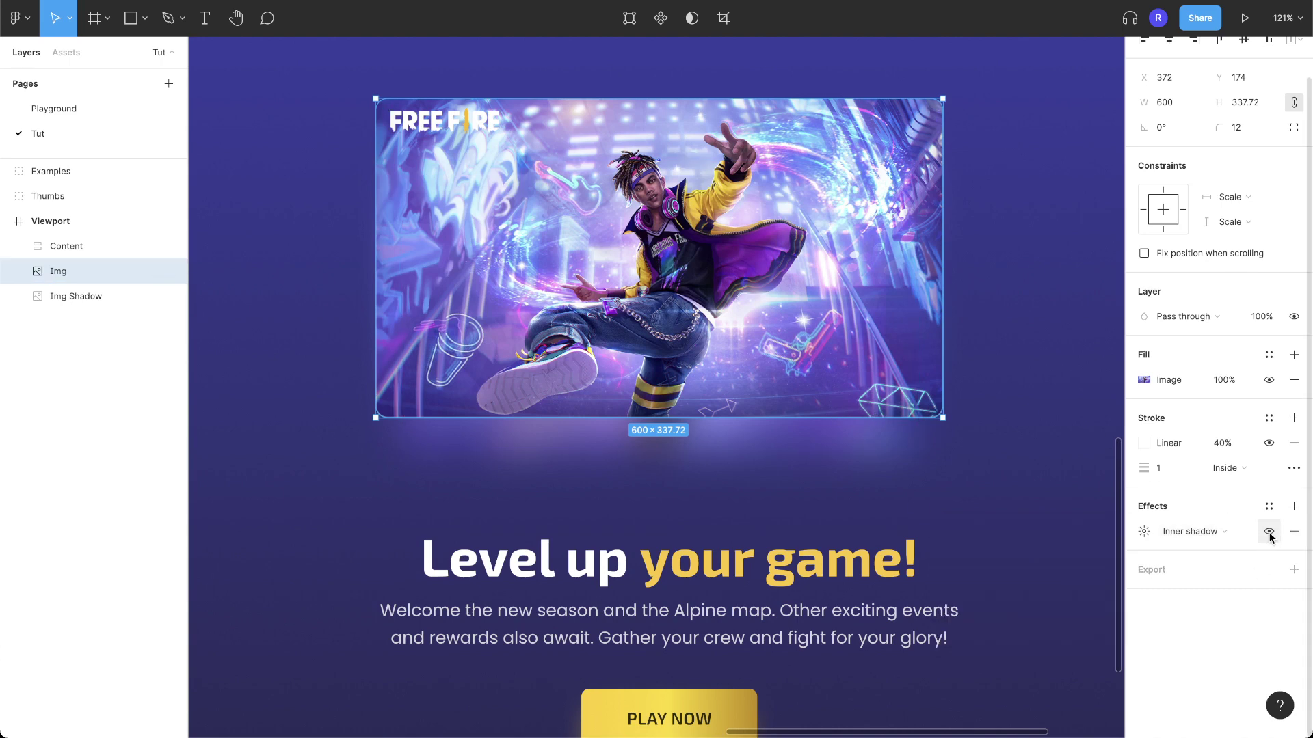
pyautogui.click(1268, 532)
pyautogui.click(1269, 532)
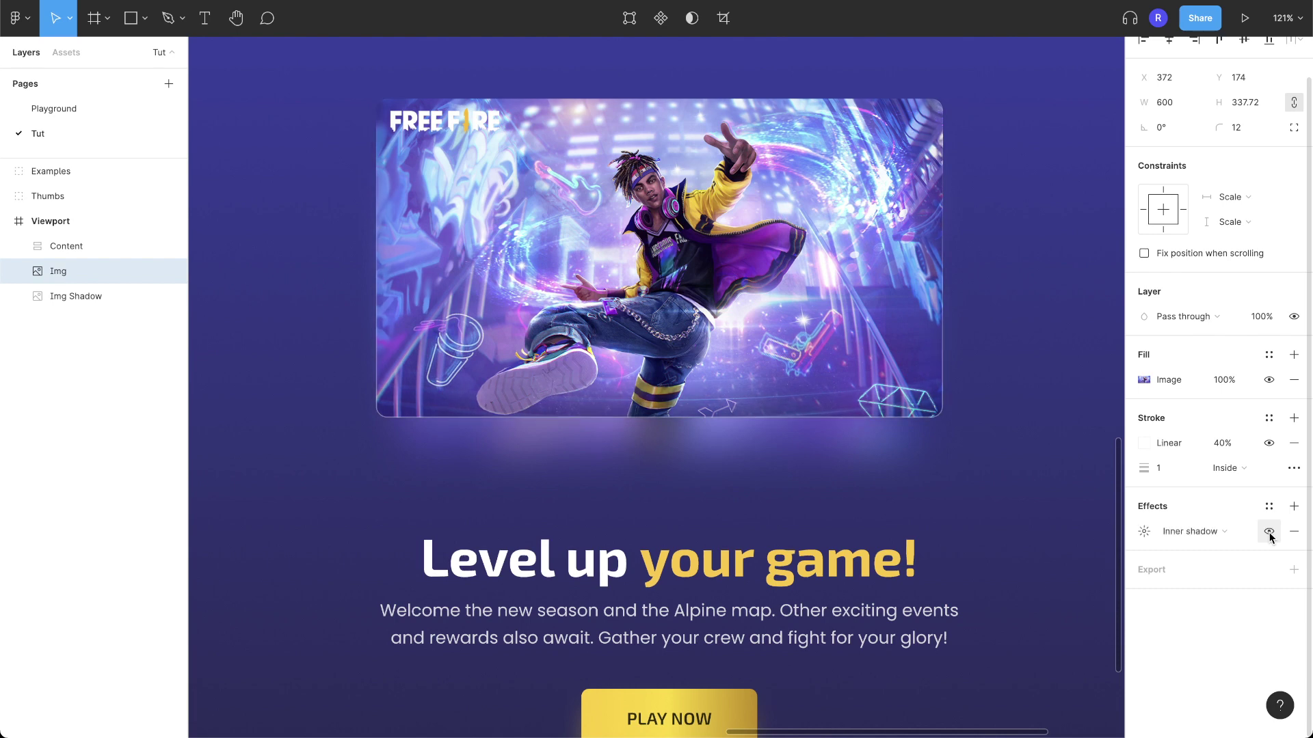
pyautogui.click(1268, 532)
pyautogui.click(1269, 532)
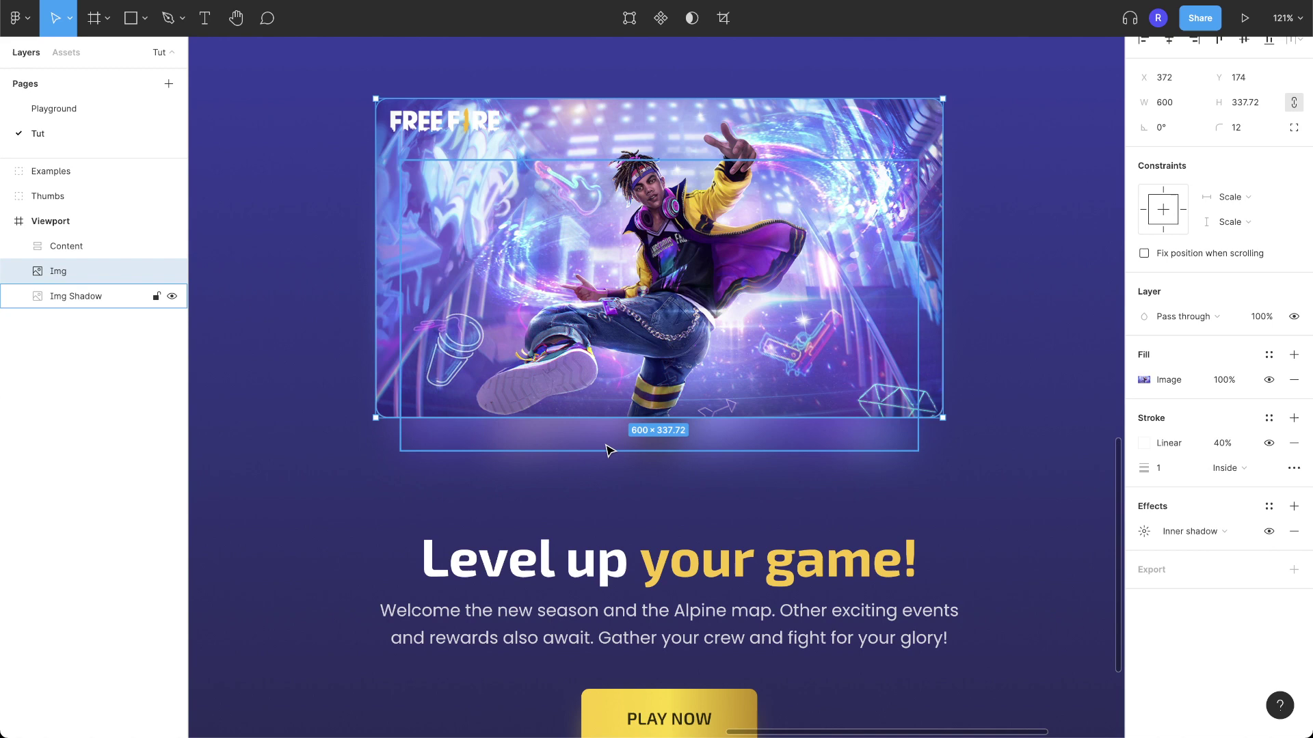
# Deselect, zoom out, and select the Img Shadow glow layer.
pyautogui.click(964, 466)
pyautogui.scroll(-3, 964, 465)
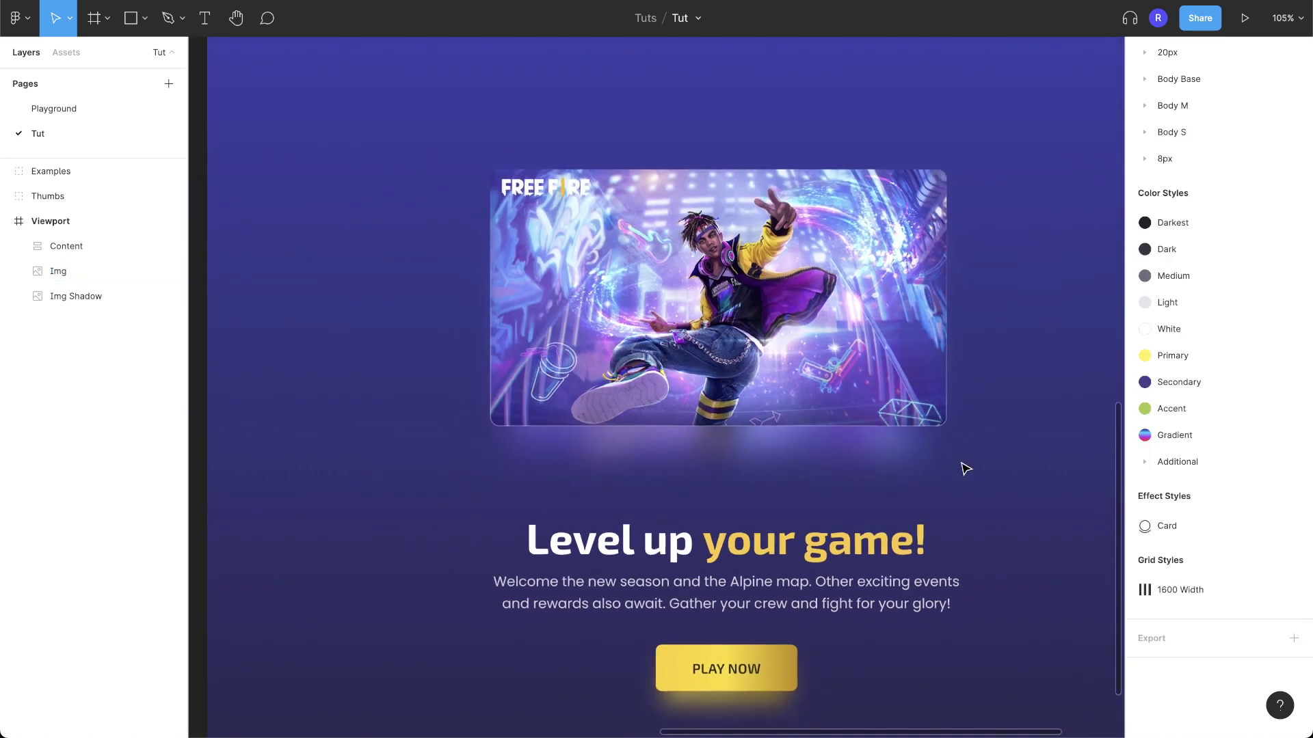
pyautogui.scroll(1, 964, 466)
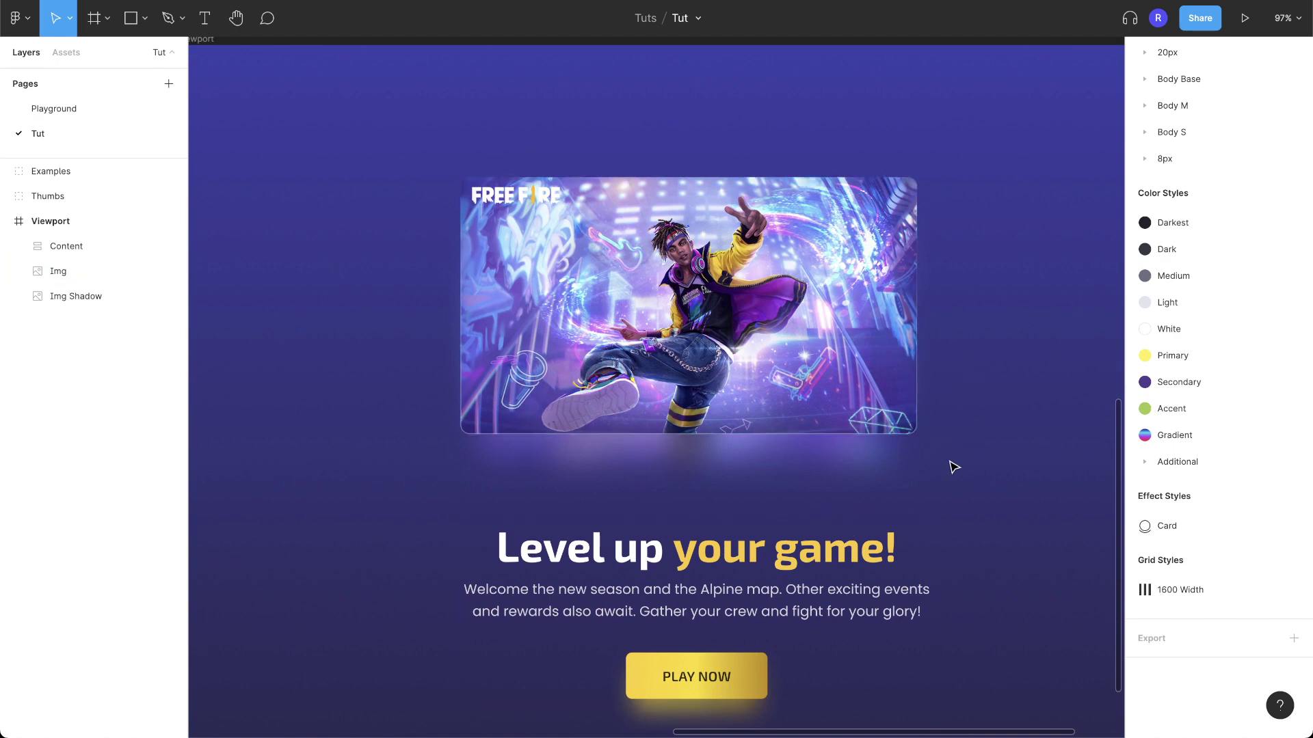
pyautogui.scroll(-5, 953, 467)
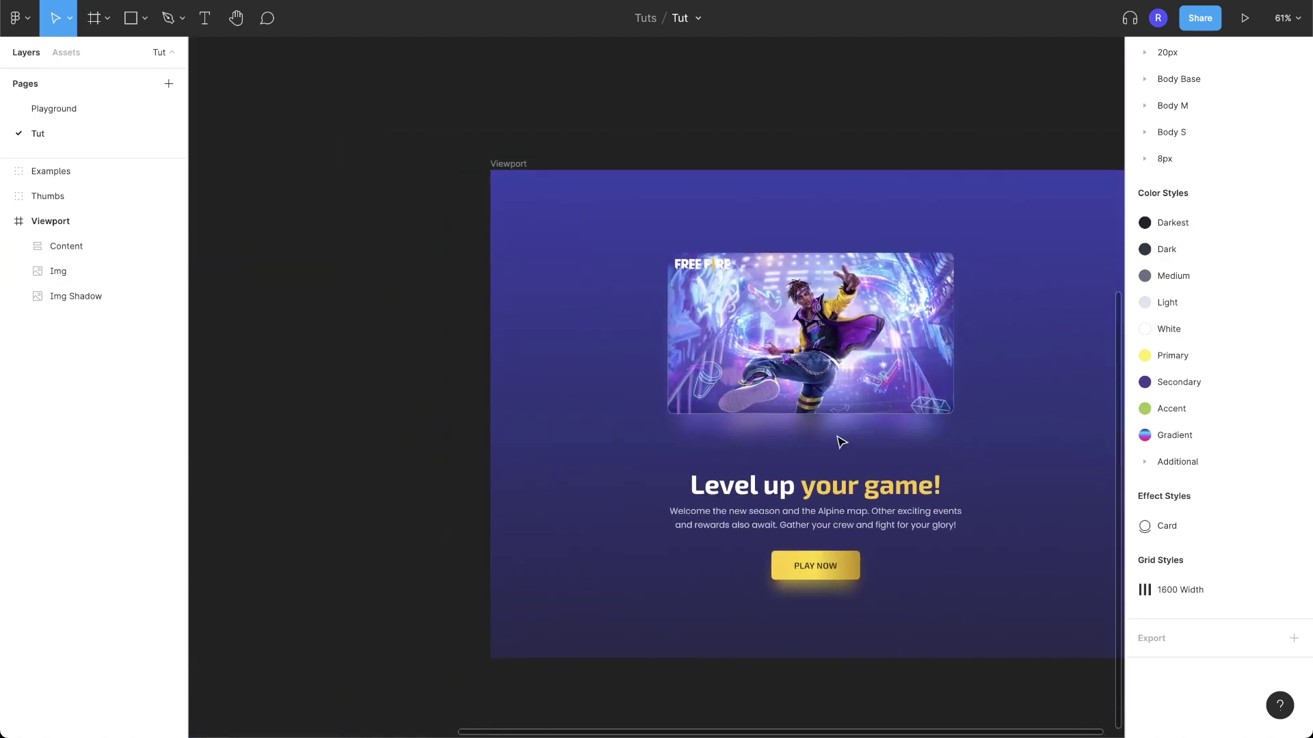
pyautogui.click(829, 428)
# Move Img and Img Shadow out of the Viewport and make them a component named Glow Img.
pyautogui.keyDown('shift'); pyautogui.click(829, 370); pyautogui.keyUp('shift')
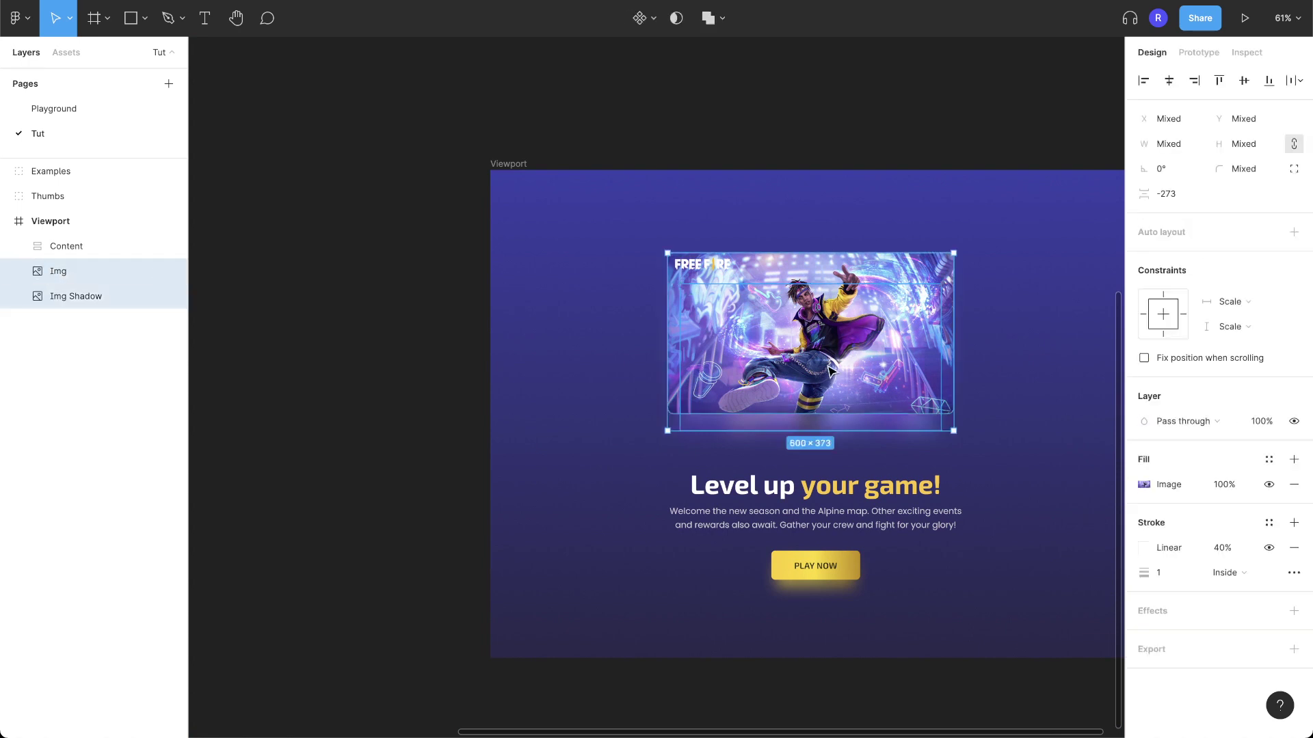
pyautogui.moveTo(810, 356); pyautogui.dragTo(307, 388)
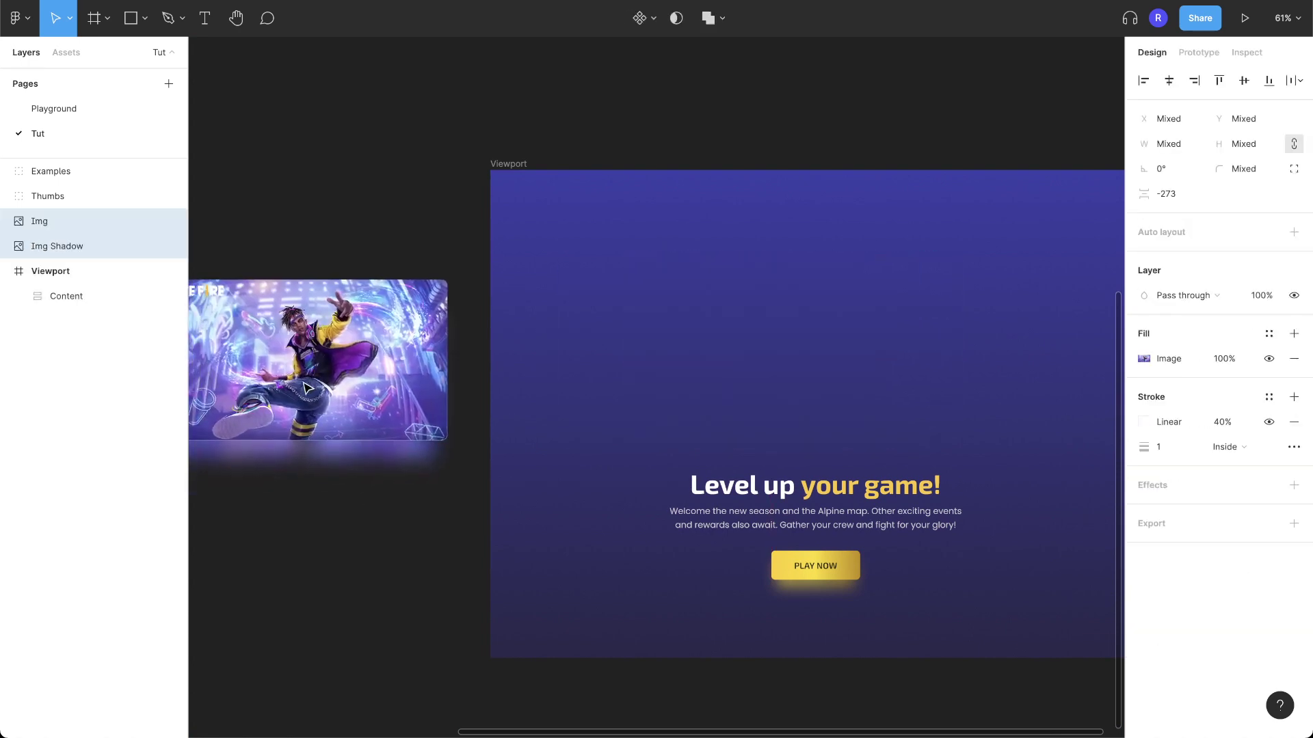
pyautogui.hscroll(-4, 307, 389)
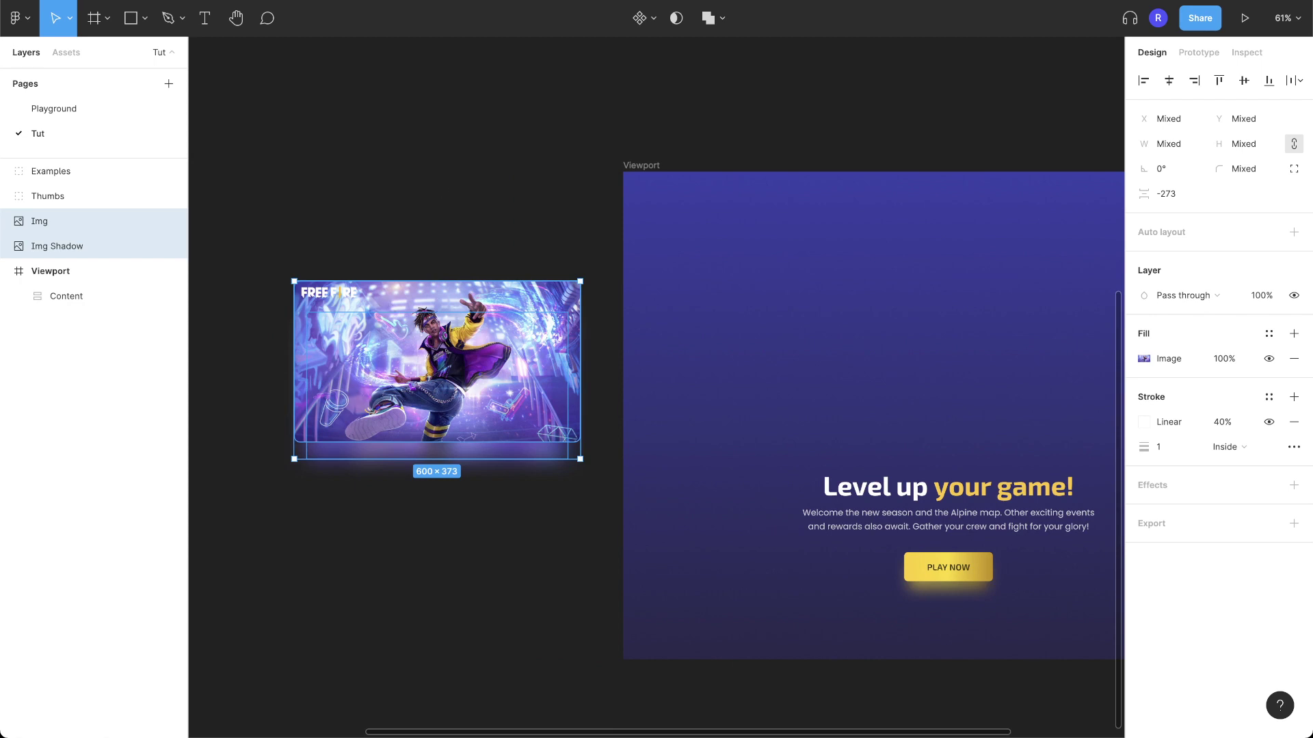
pyautogui.click(639, 21)
pyautogui.press('super+r')
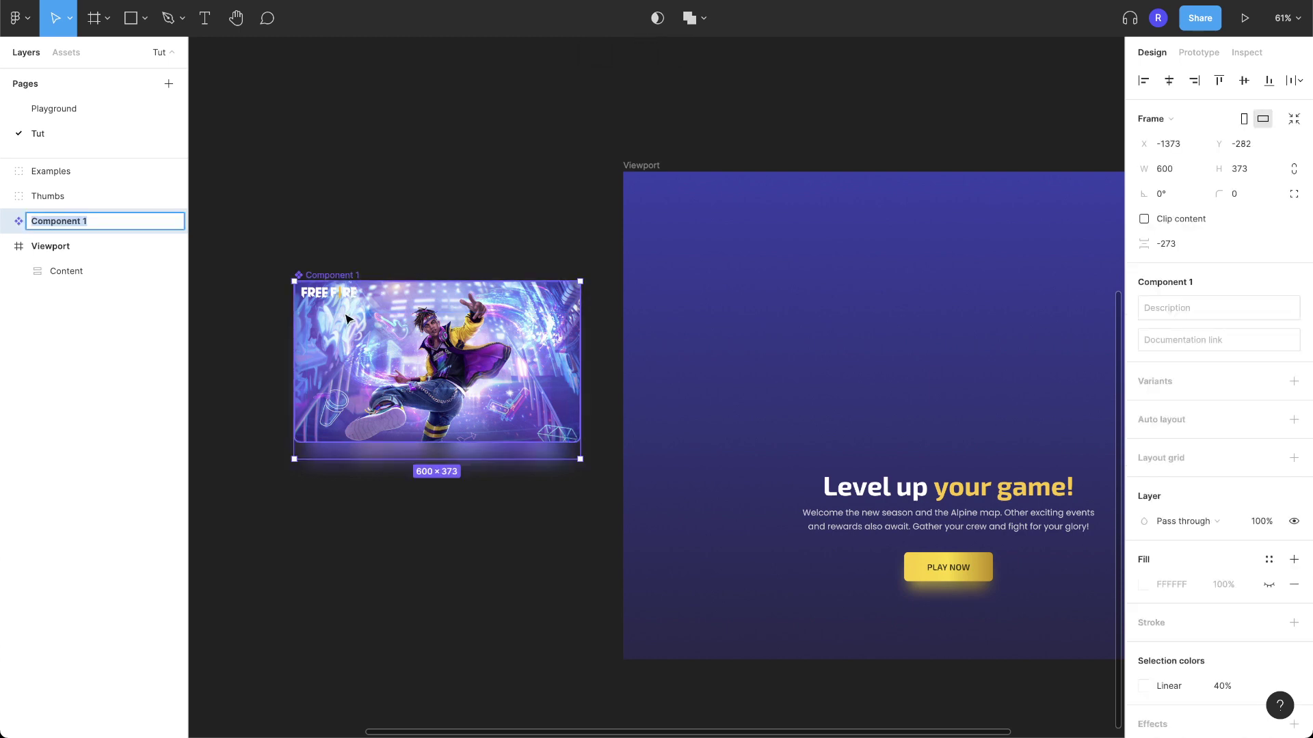
pyautogui.write('Glow Img')
pyautogui.press('Return')
# Set Img and Img Shadow's horizontal and vertical constraints to Scale inside Glow Img.
pyautogui.scroll(-2, 350, 296)
pyautogui.hscroll(2, 350, 295)
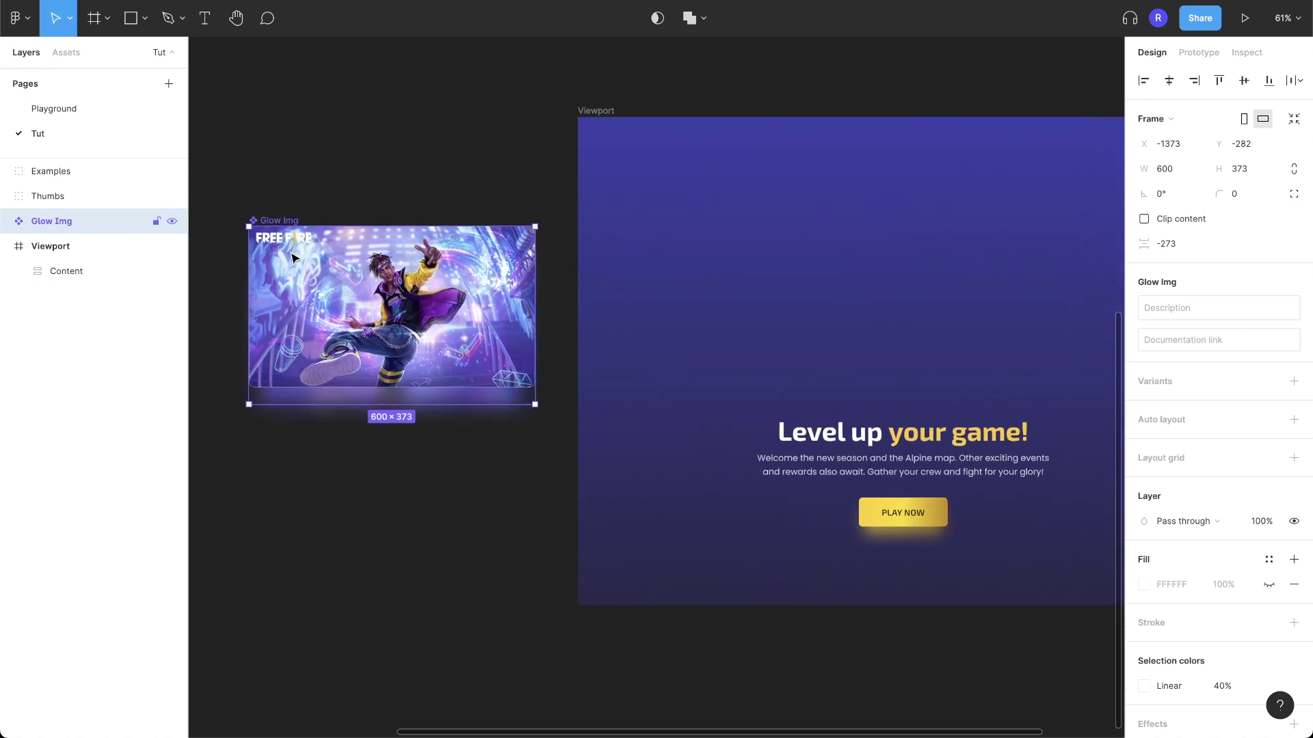
pyautogui.click(7, 222)
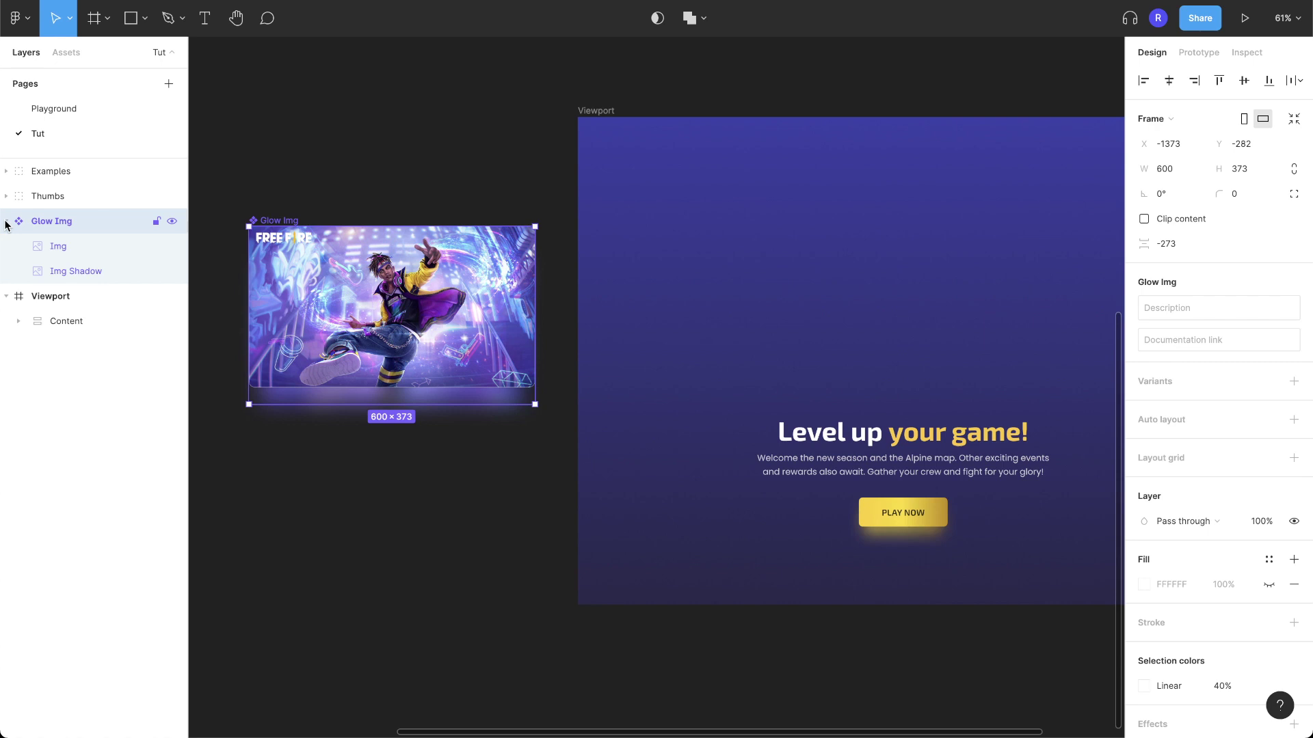
pyautogui.click(66, 252)
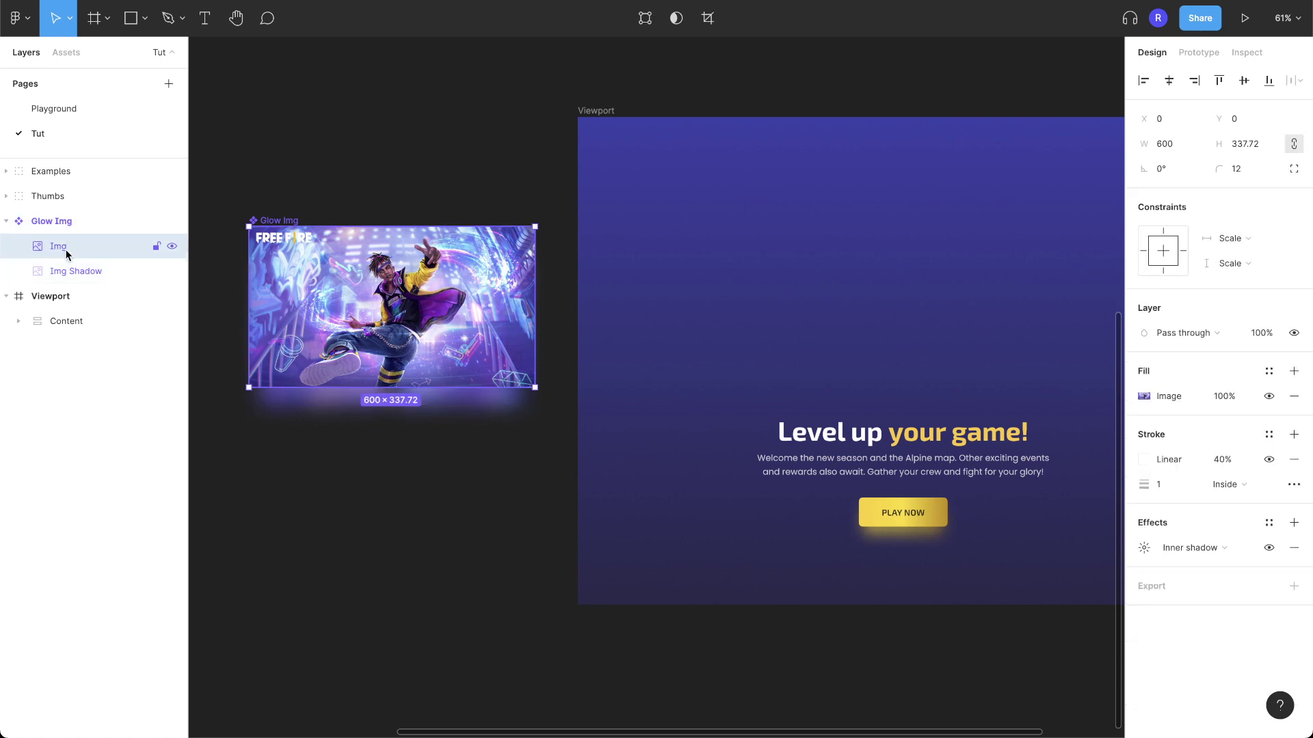
pyautogui.keyDown('shift'); pyautogui.click(72, 268); pyautogui.keyUp('shift')
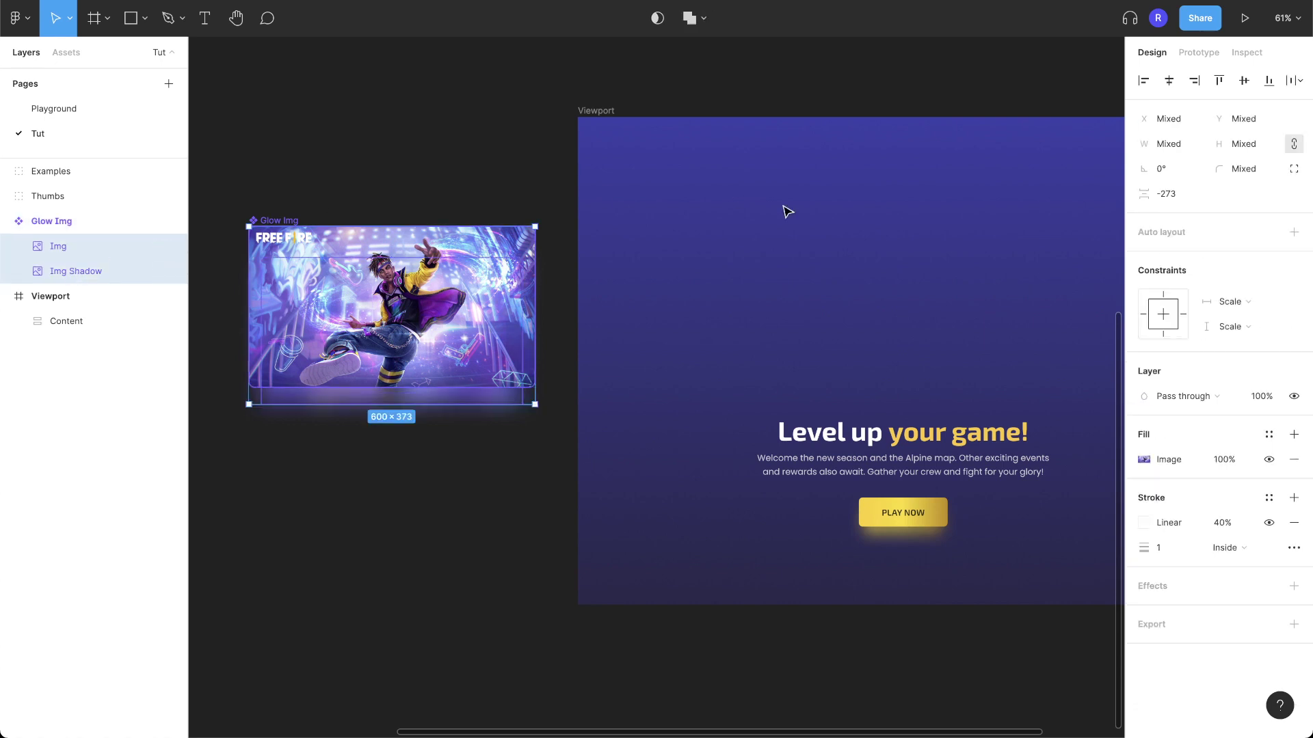
pyautogui.click(1259, 306)
pyautogui.click(1259, 306)
pyautogui.click(1256, 322)
pyautogui.click(1254, 327)
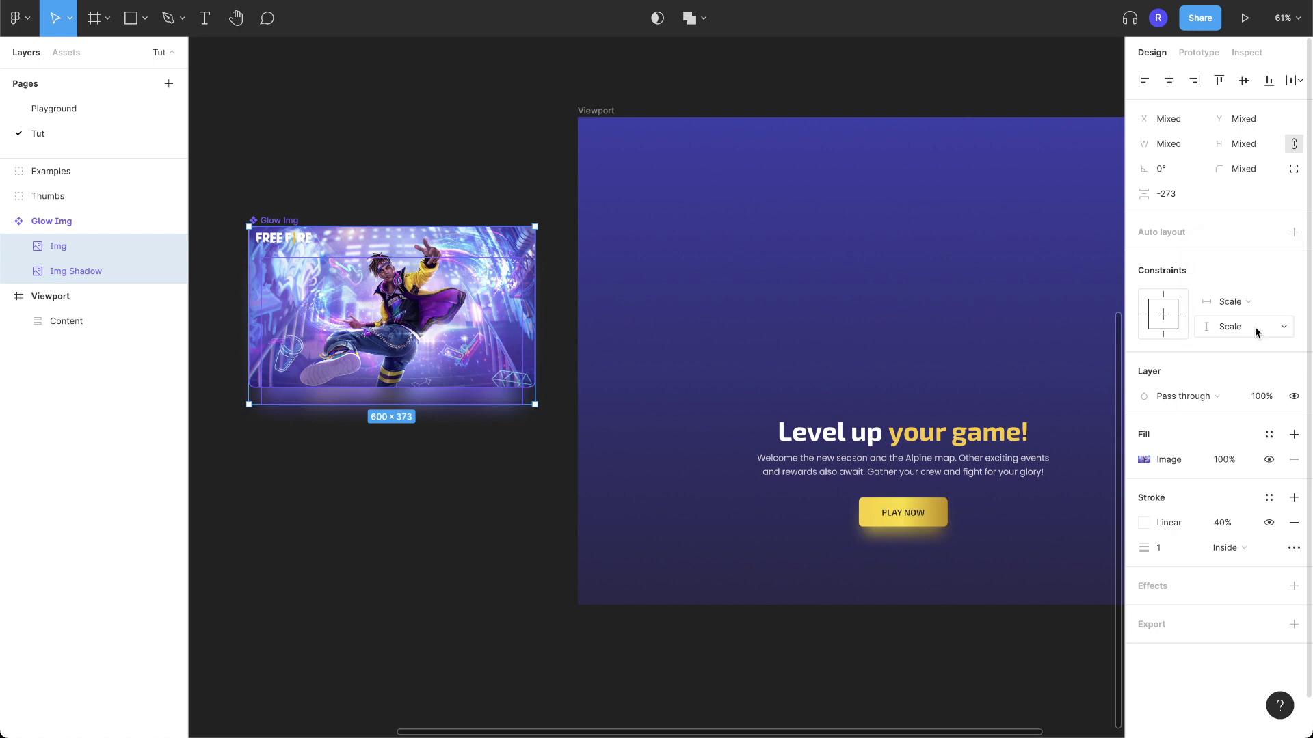
pyautogui.click(460, 484)
pyautogui.hotkey('shift', '1')
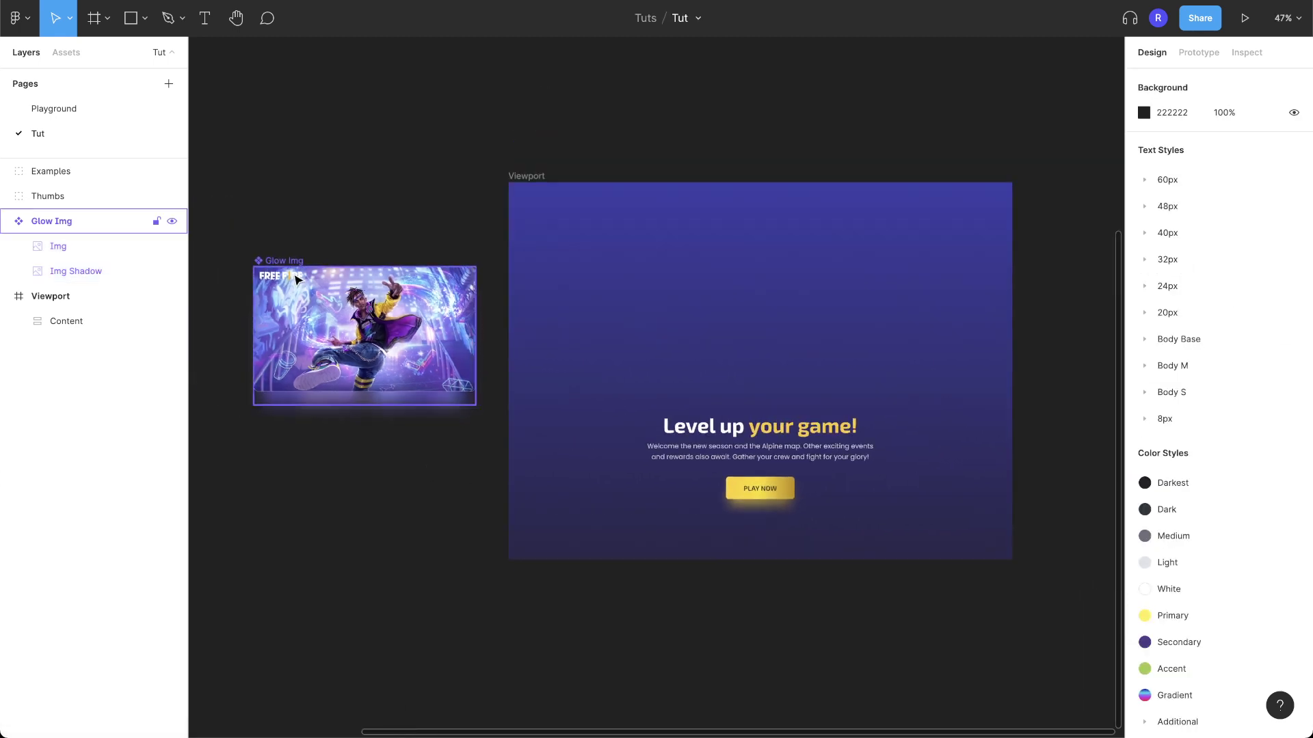
# Place a Glow Img instance above the headline and Alt-drag two copies to its right and left.
pyautogui.moveTo(289, 264); pyautogui.dragTo(672, 254)
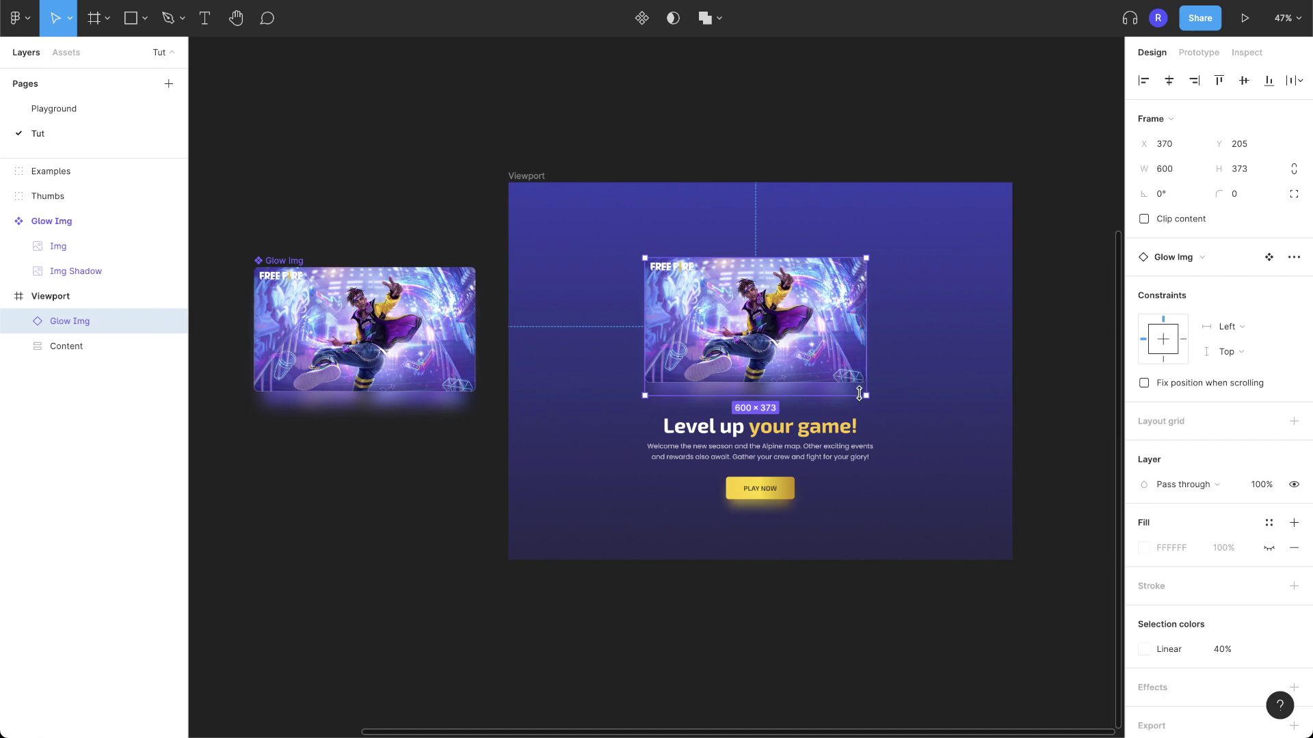
pyautogui.scroll(5, 859, 393)
pyautogui.click(946, 358)
pyautogui.click(787, 316)
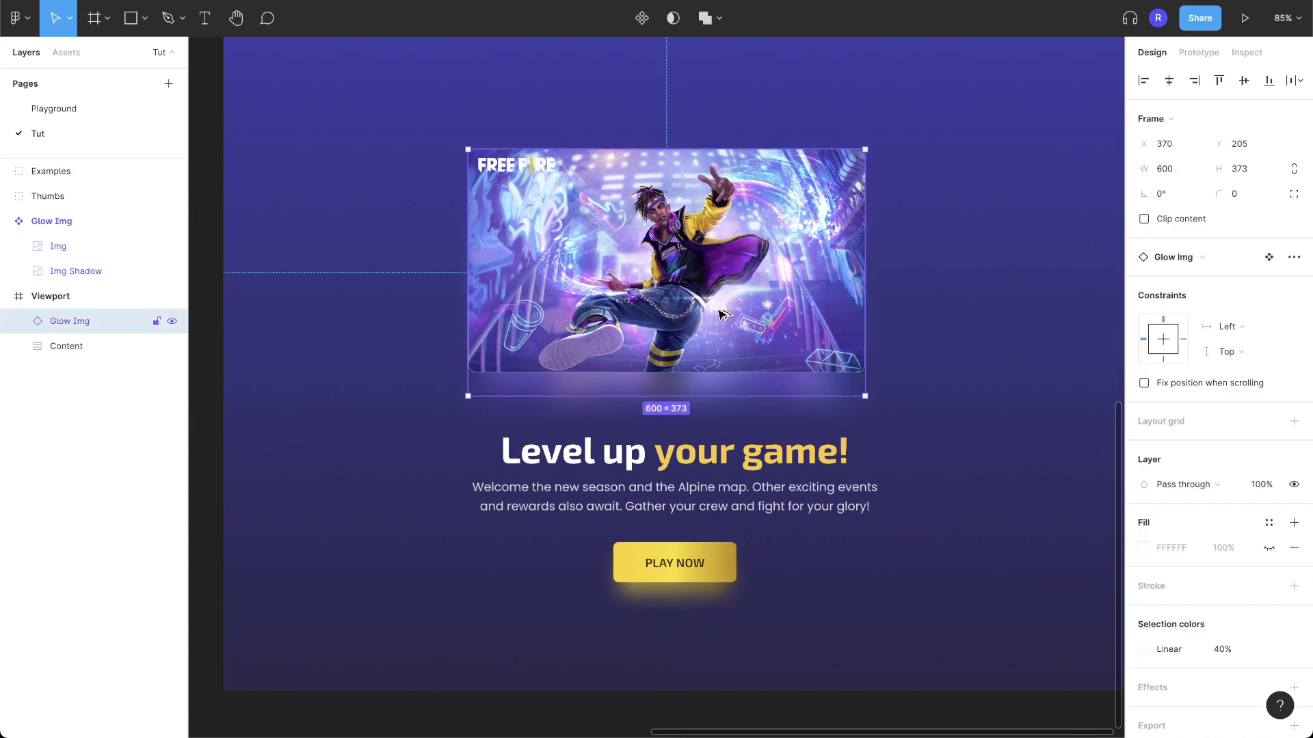
pyautogui.moveTo(765, 316); pyautogui.dragTo(901, 309)
pyautogui.moveTo(793, 314); pyautogui.dragTo(330, 309)
# Send both card copies behind the central card and shrink them to 475×295.
pyautogui.keyDown('shift'); pyautogui.click(909, 312); pyautogui.keyUp('shift')
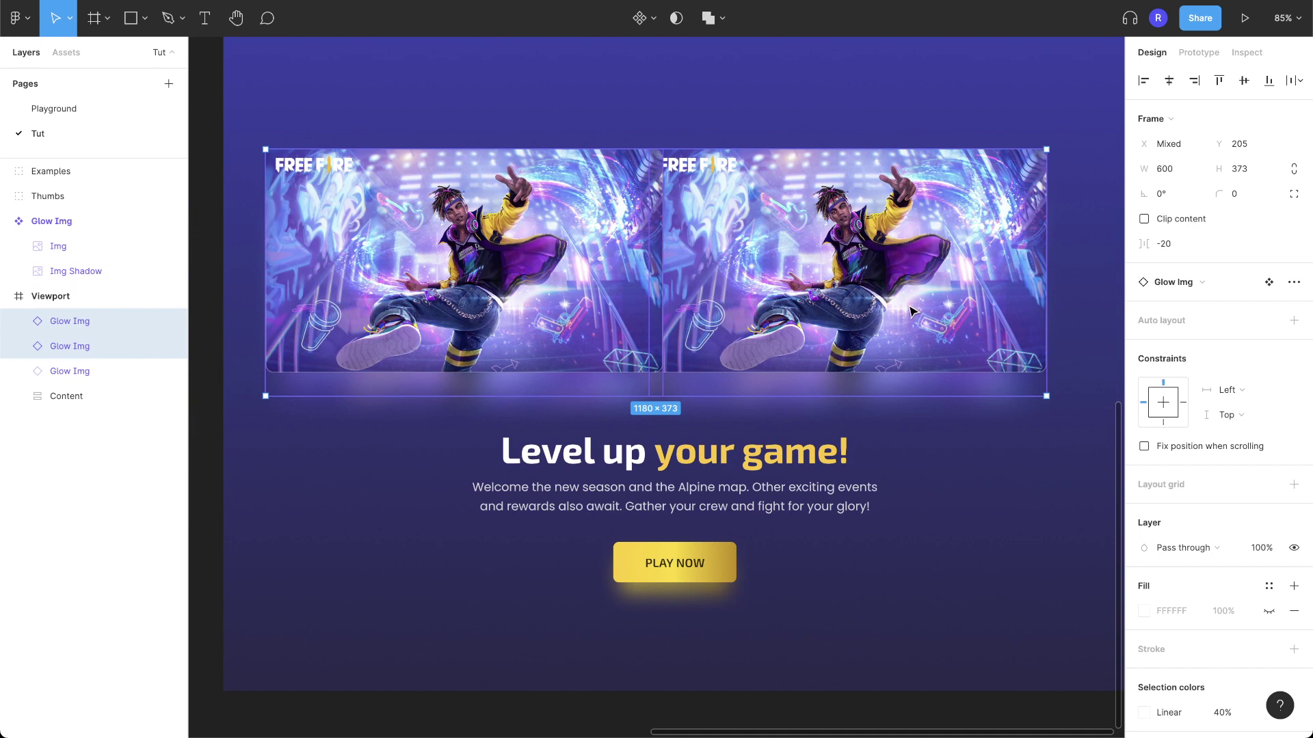
pyautogui.hotkey('ctrl', '[')
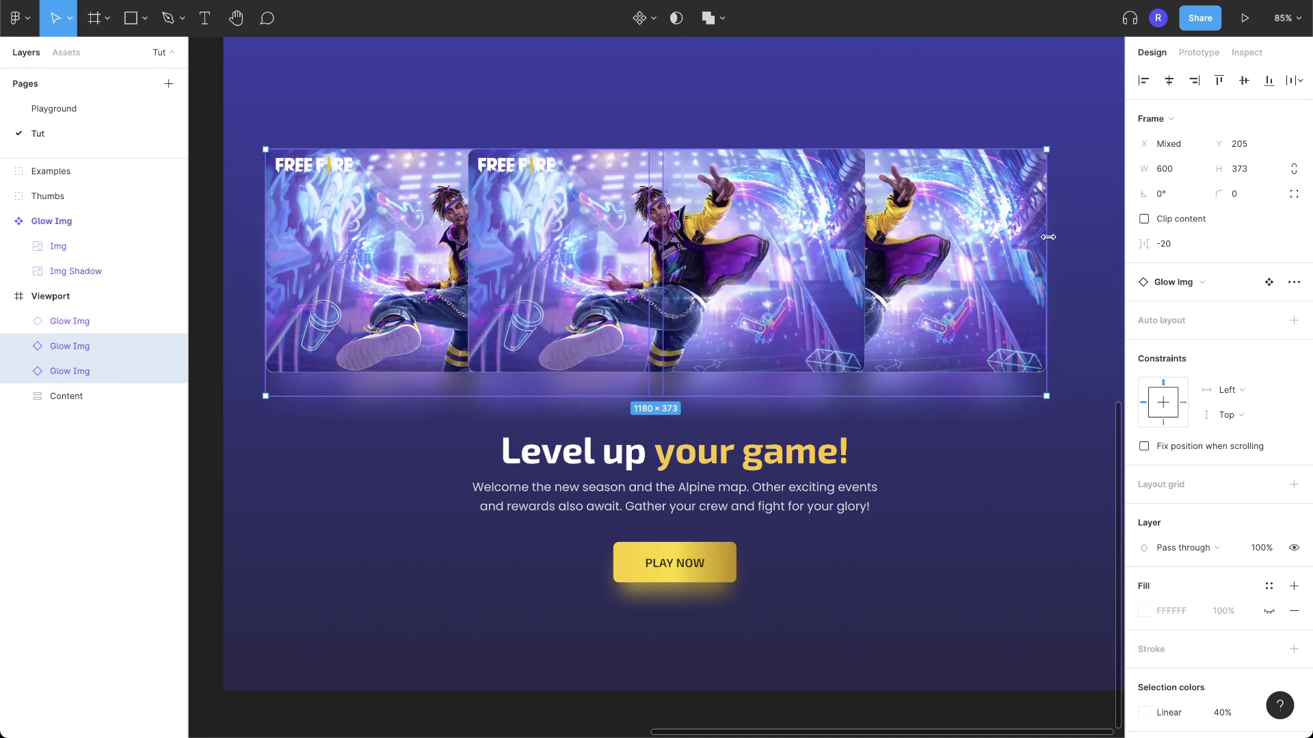
pyautogui.moveTo(1047, 148); pyautogui.dragTo(966, 216)
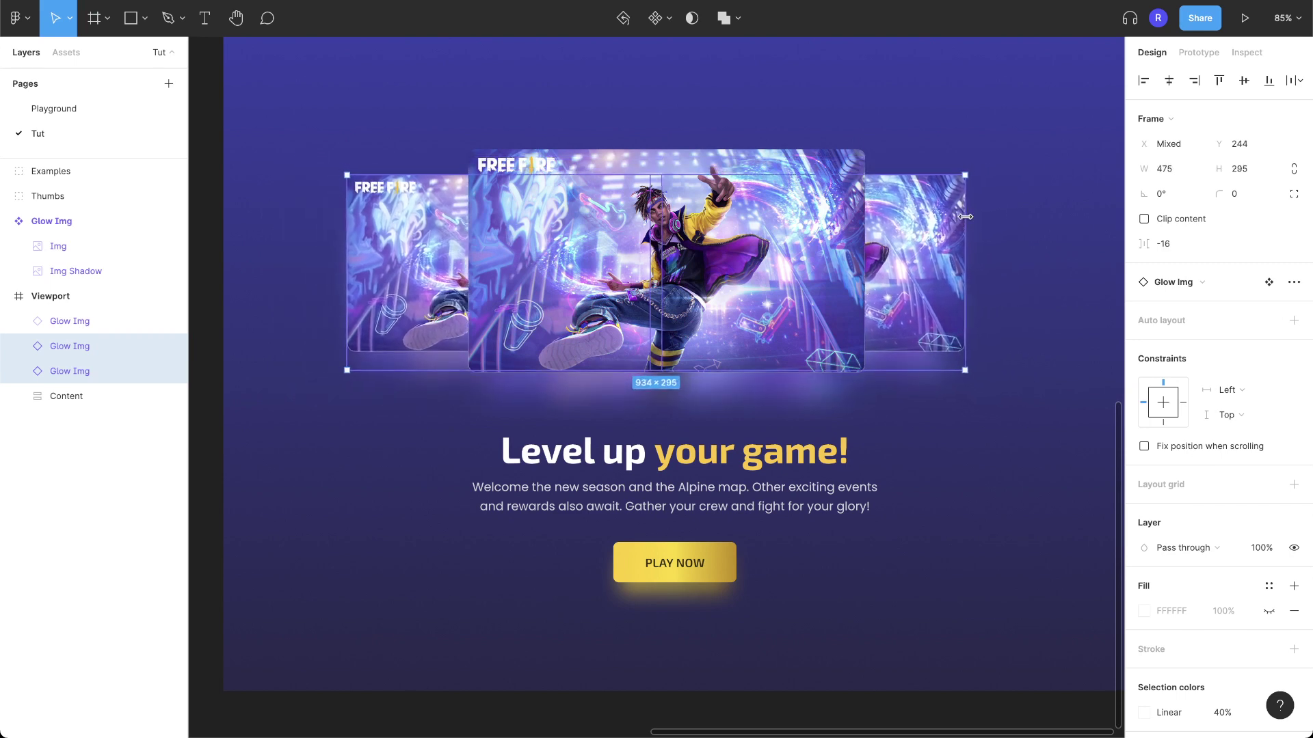
pyautogui.click(1031, 213)
# Spread the two copies to the left and right of the central card, then select all three cards.
pyautogui.click(920, 254)
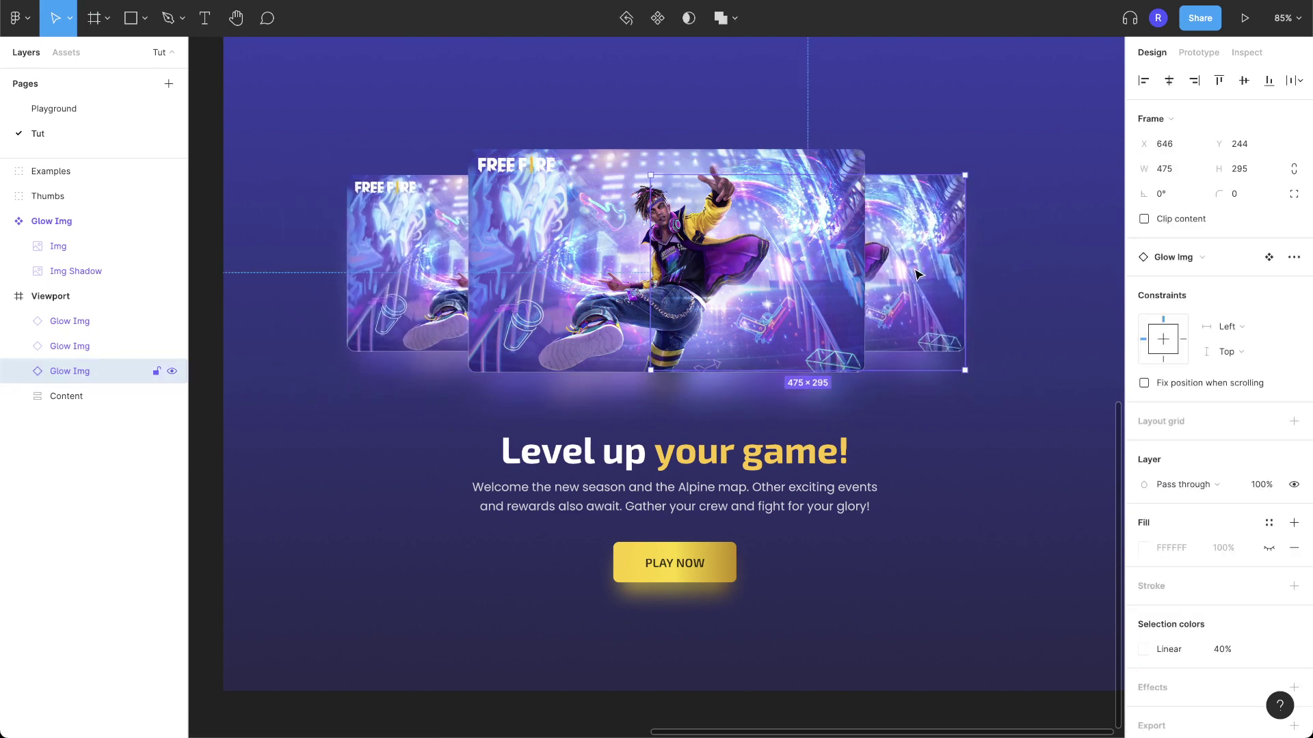
pyautogui.scroll(-3, 919, 274)
pyautogui.moveTo(892, 275); pyautogui.dragTo(1005, 283)
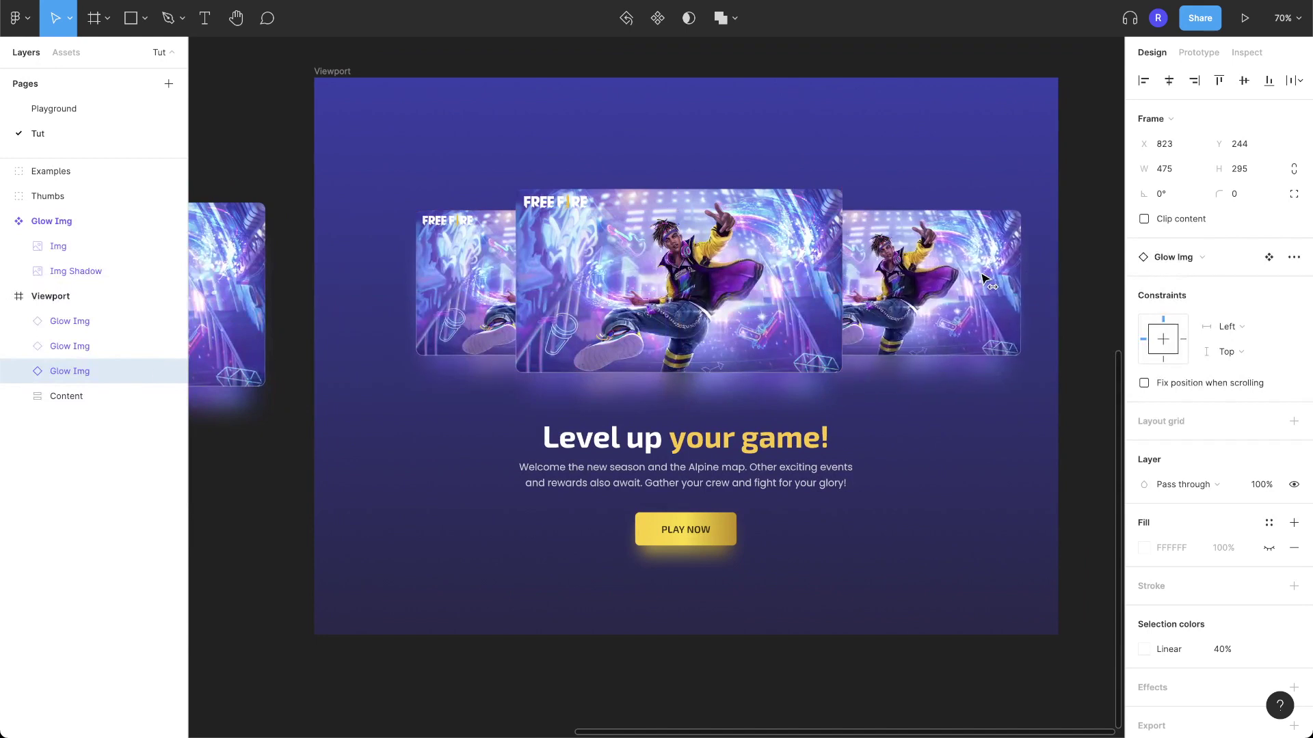
pyautogui.click(465, 260)
pyautogui.moveTo(465, 260); pyautogui.dragTo(384, 264)
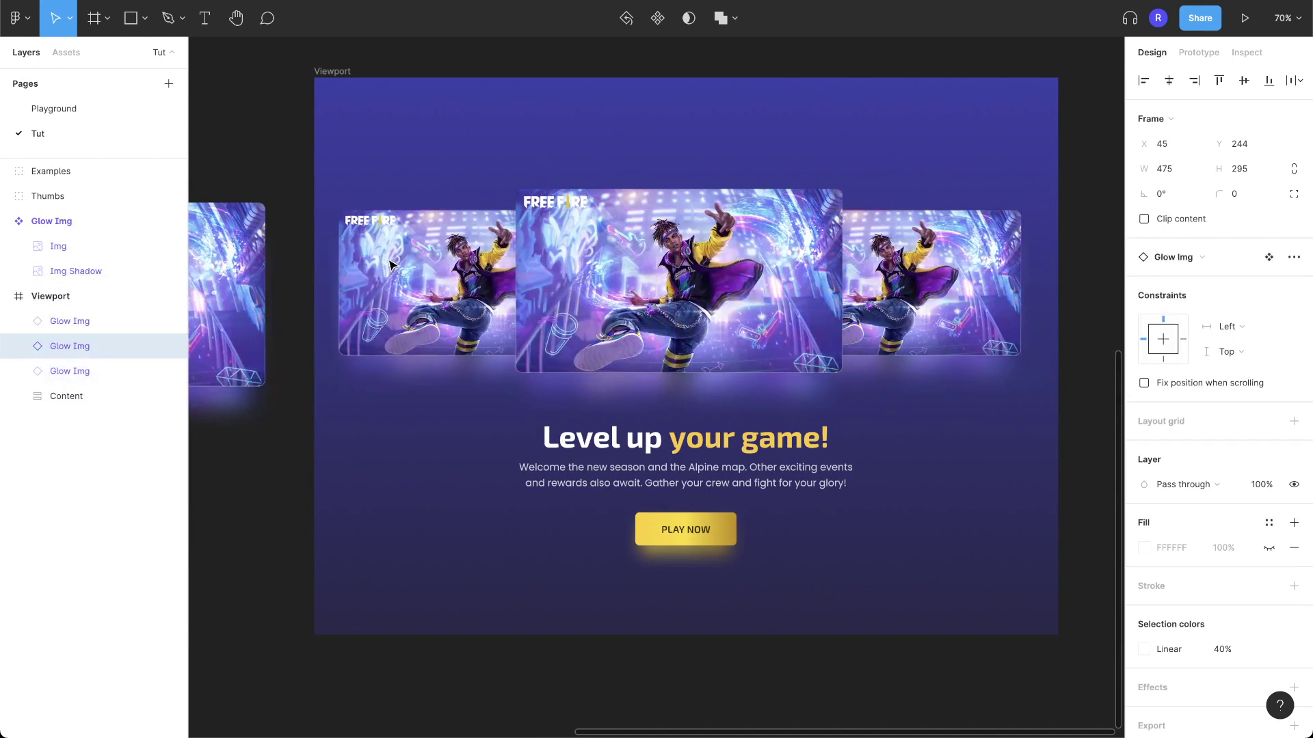
pyautogui.keyDown('shift'); pyautogui.click(697, 295); pyautogui.keyUp('shift')
pyautogui.keyDown('shift'); pyautogui.click(925, 314); pyautogui.keyUp('shift')
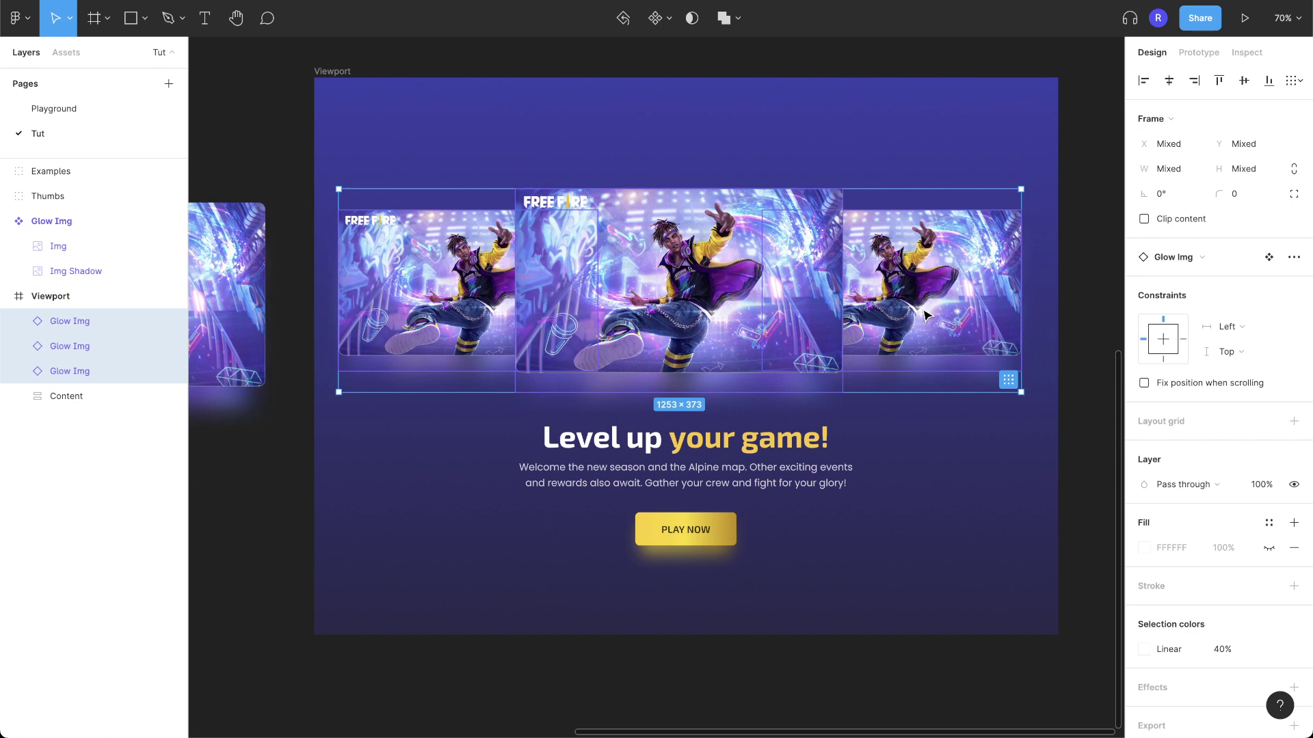
# Group the three Glow Img cards, centre the group and rename it 'Thumbs'.
pyautogui.hotkey('ctrl', 'g')
pyautogui.moveTo(722, 291); pyautogui.dragTo(729, 291)
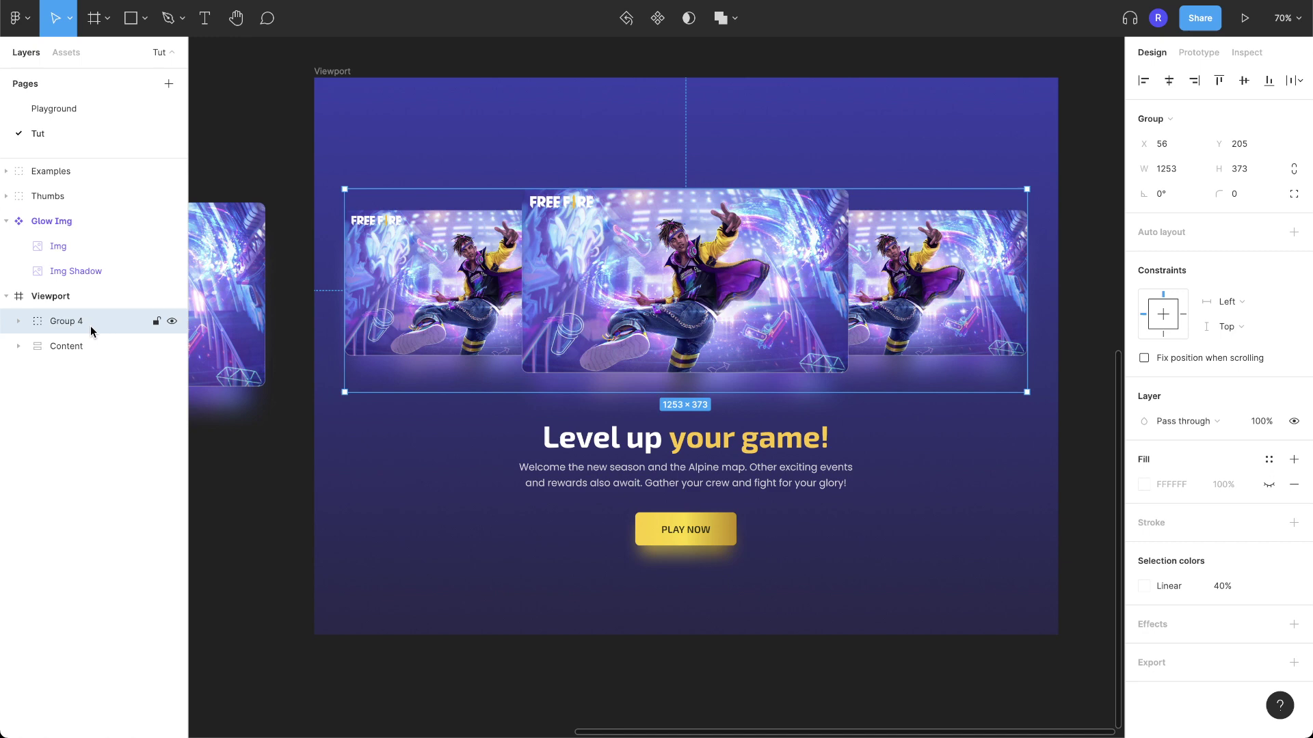
pyautogui.doubleClick(73, 325)
pyautogui.write('Thumbs')
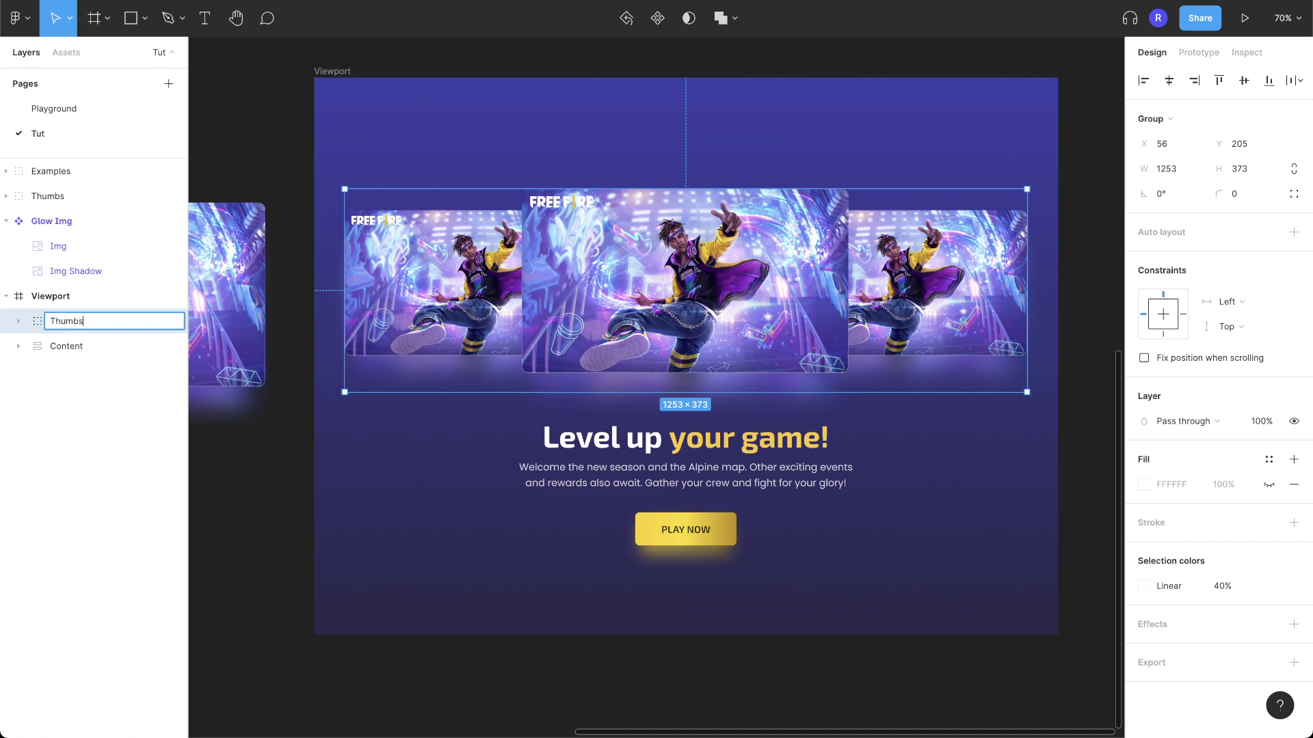
pyautogui.press('Return')
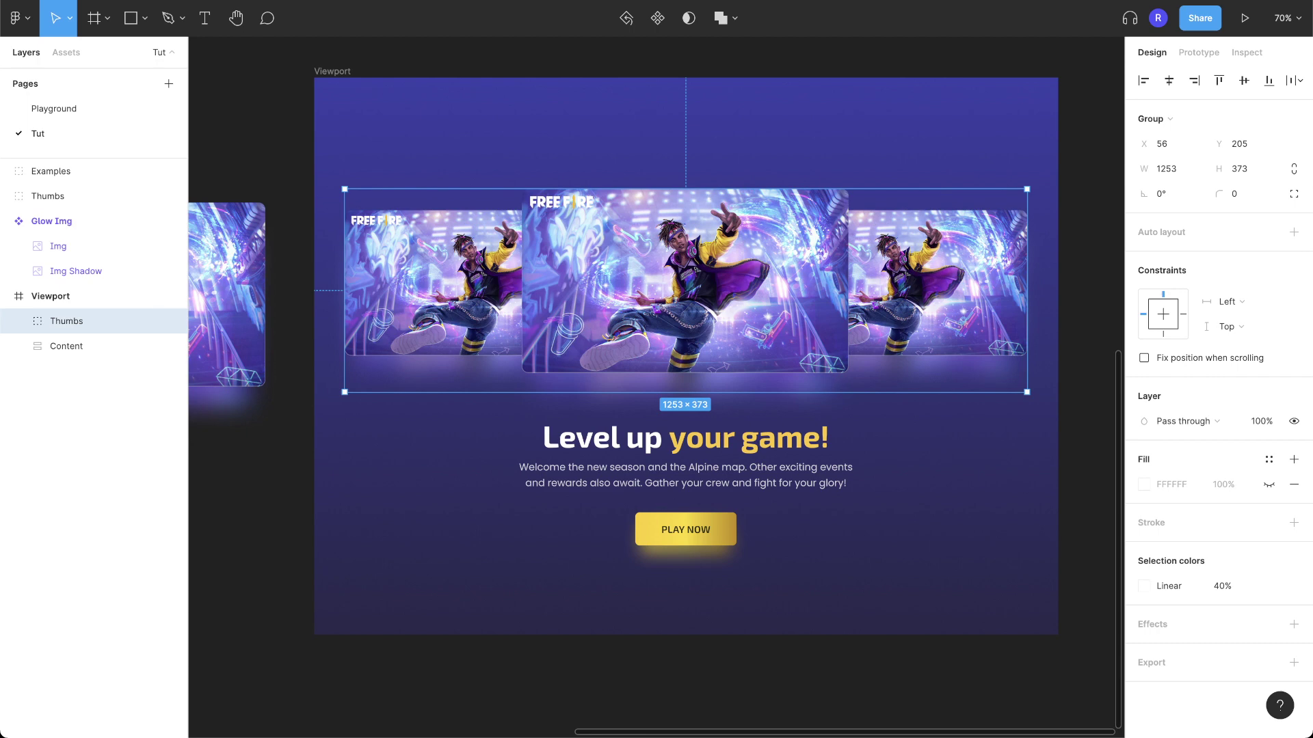
pyautogui.click(1108, 296)
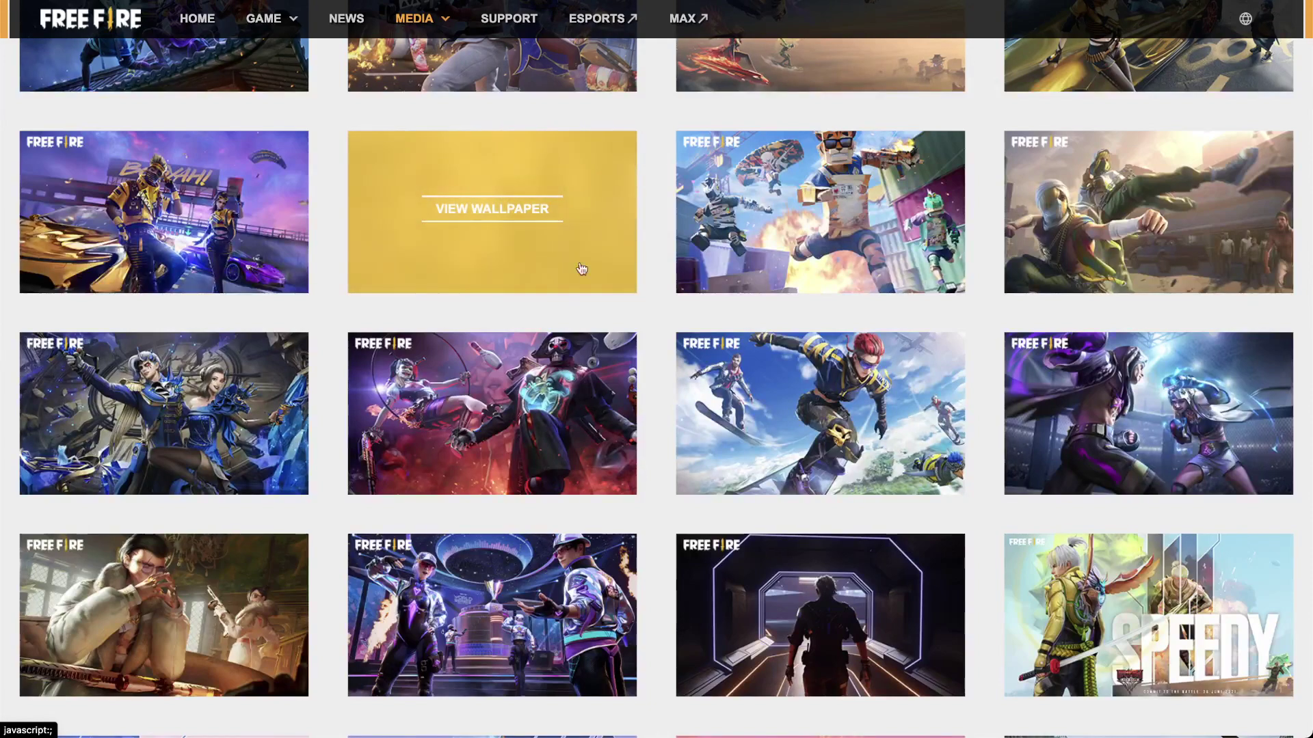
# Open the yellow-outfit Booyah car wallpaper at full size and copy its image.
pyautogui.click(200, 207)
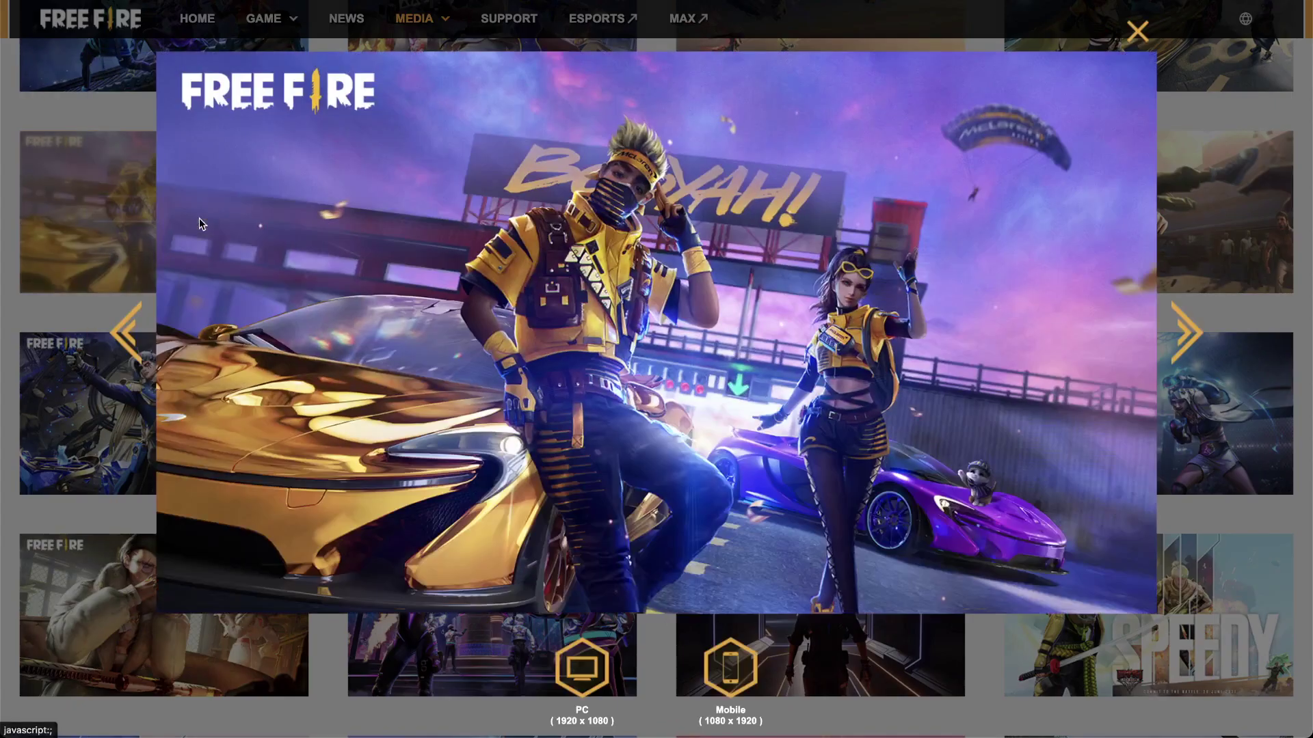
pyautogui.rightClick(663, 238)
pyautogui.click(701, 281)
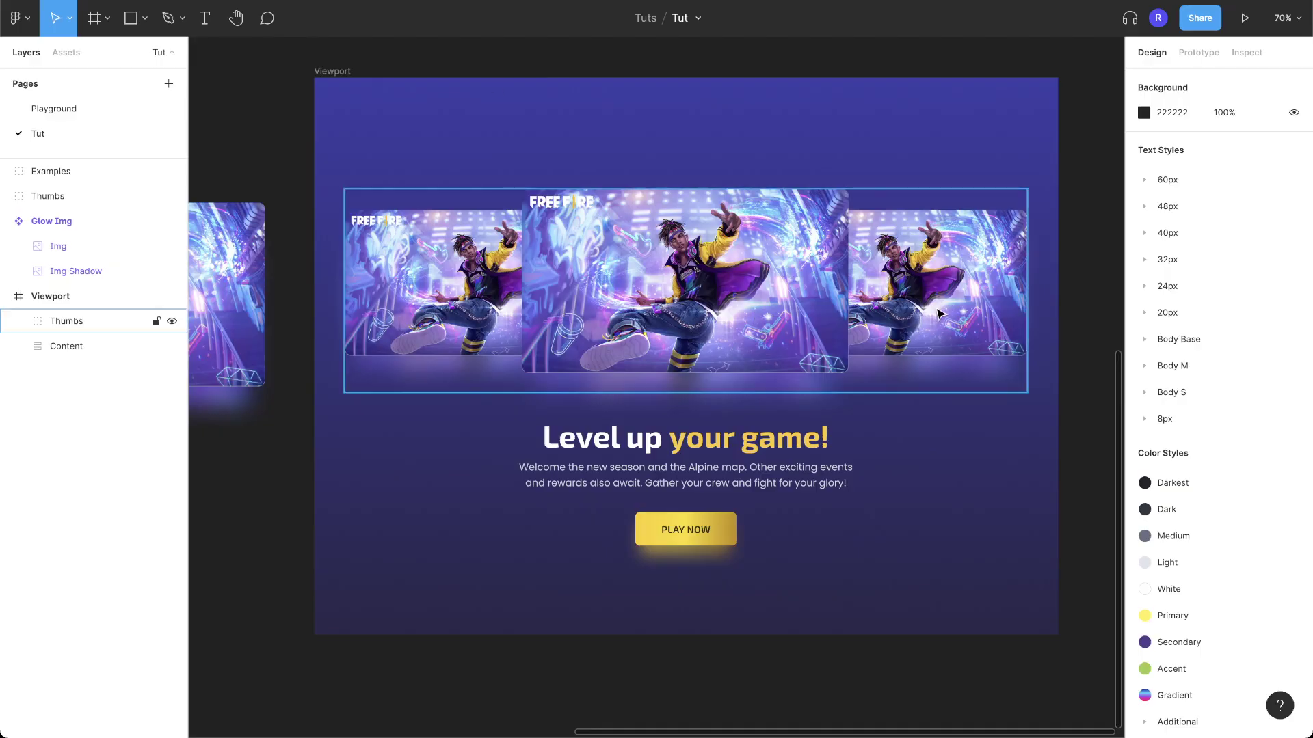
# Paste the Booyah car wallpaper as the right card's image fill.
pyautogui.keyDown('ctrl'); pyautogui.click(931, 303); pyautogui.keyUp('ctrl')
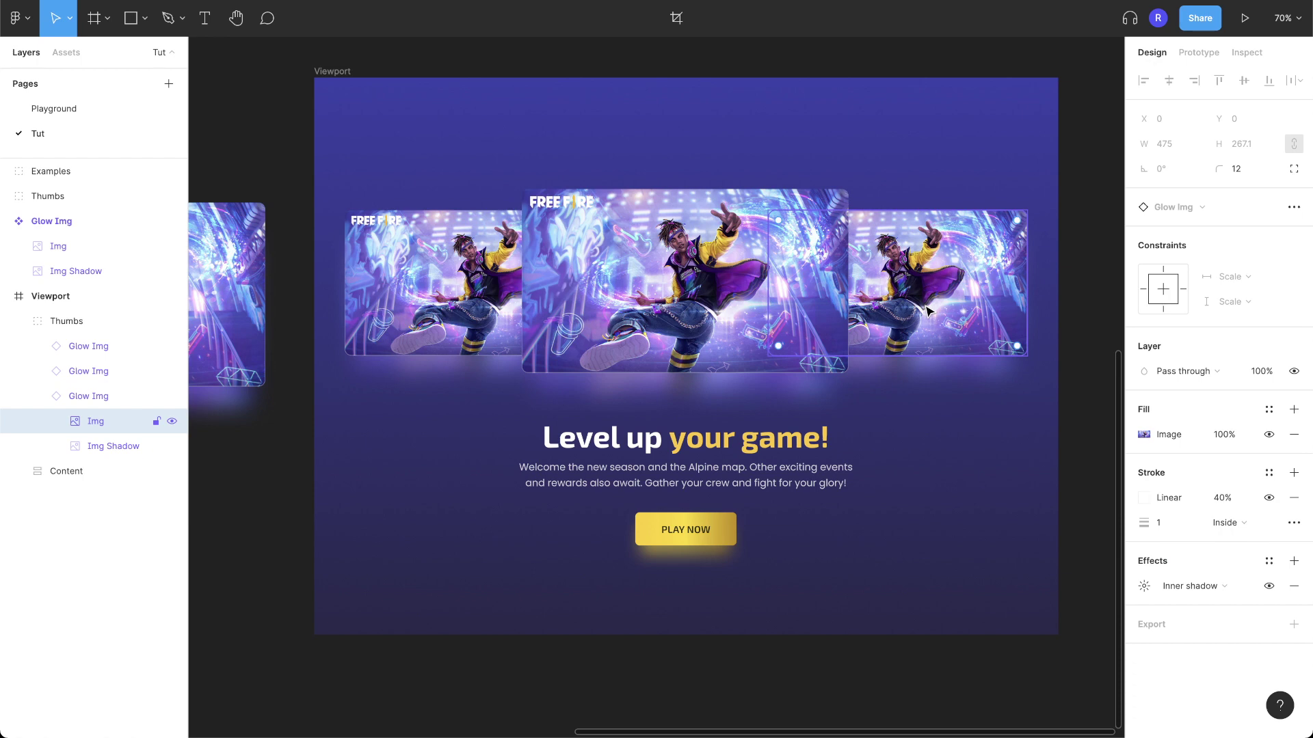
pyautogui.hotkey('ctrl', 'v')
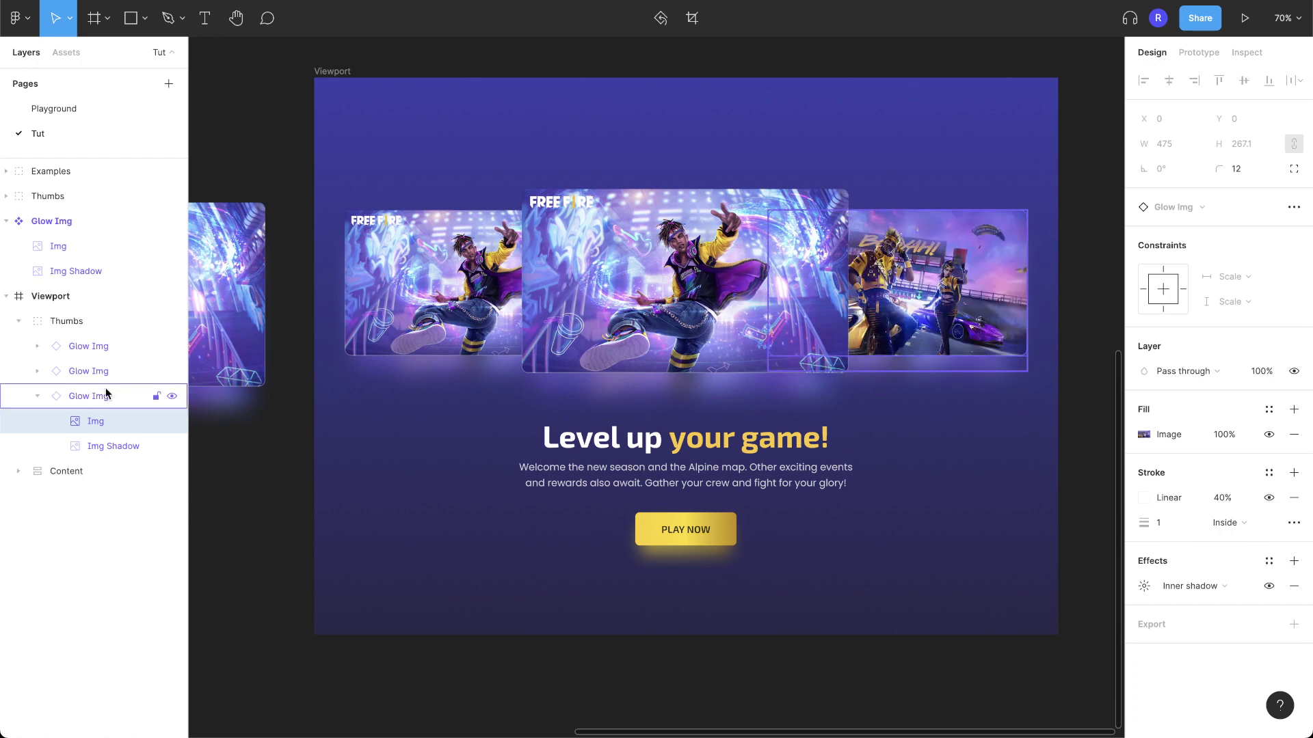
pyautogui.click(102, 445)
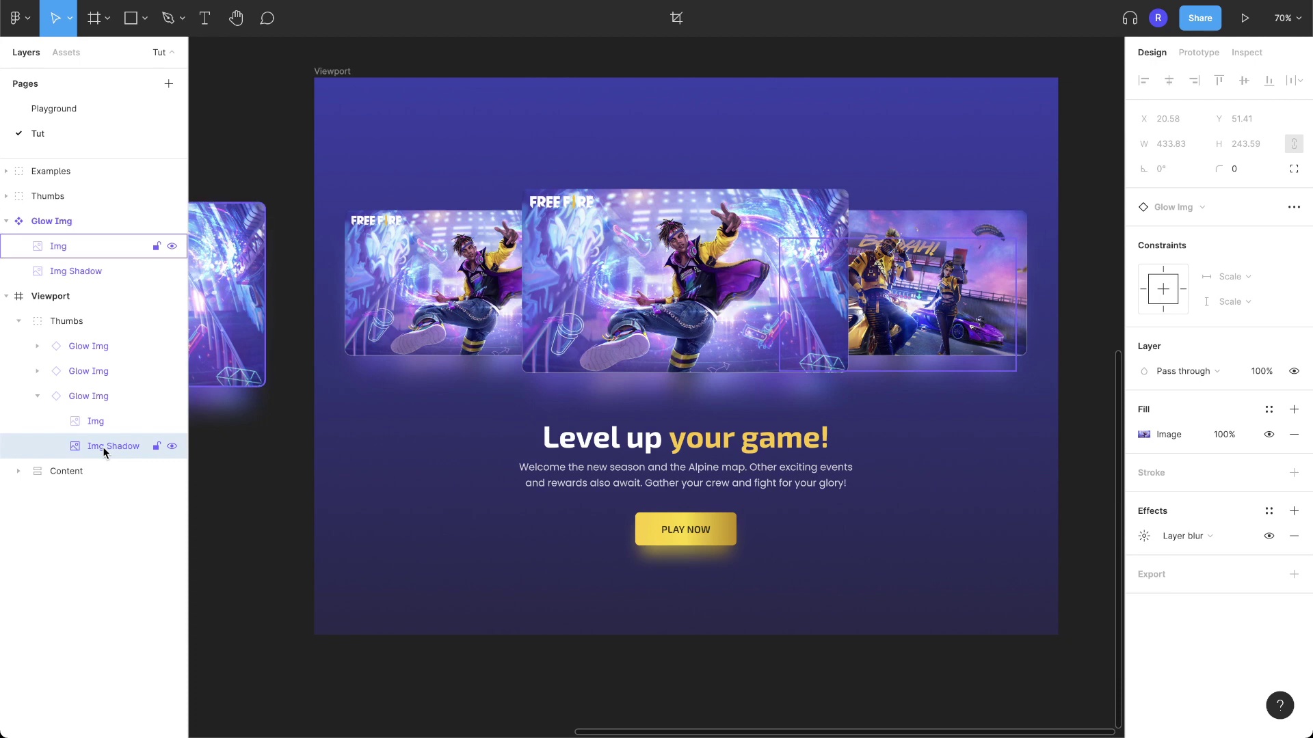
pyautogui.click(949, 384)
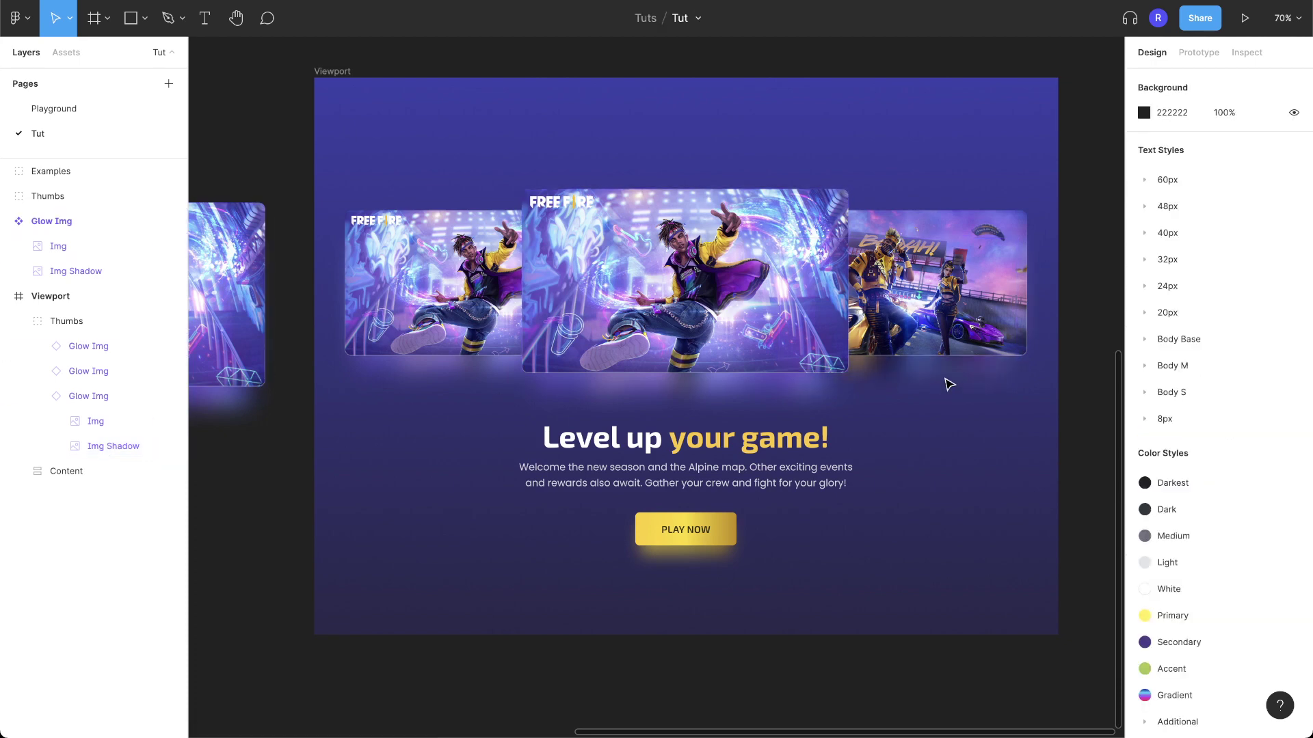
pyautogui.scroll(3, 949, 384)
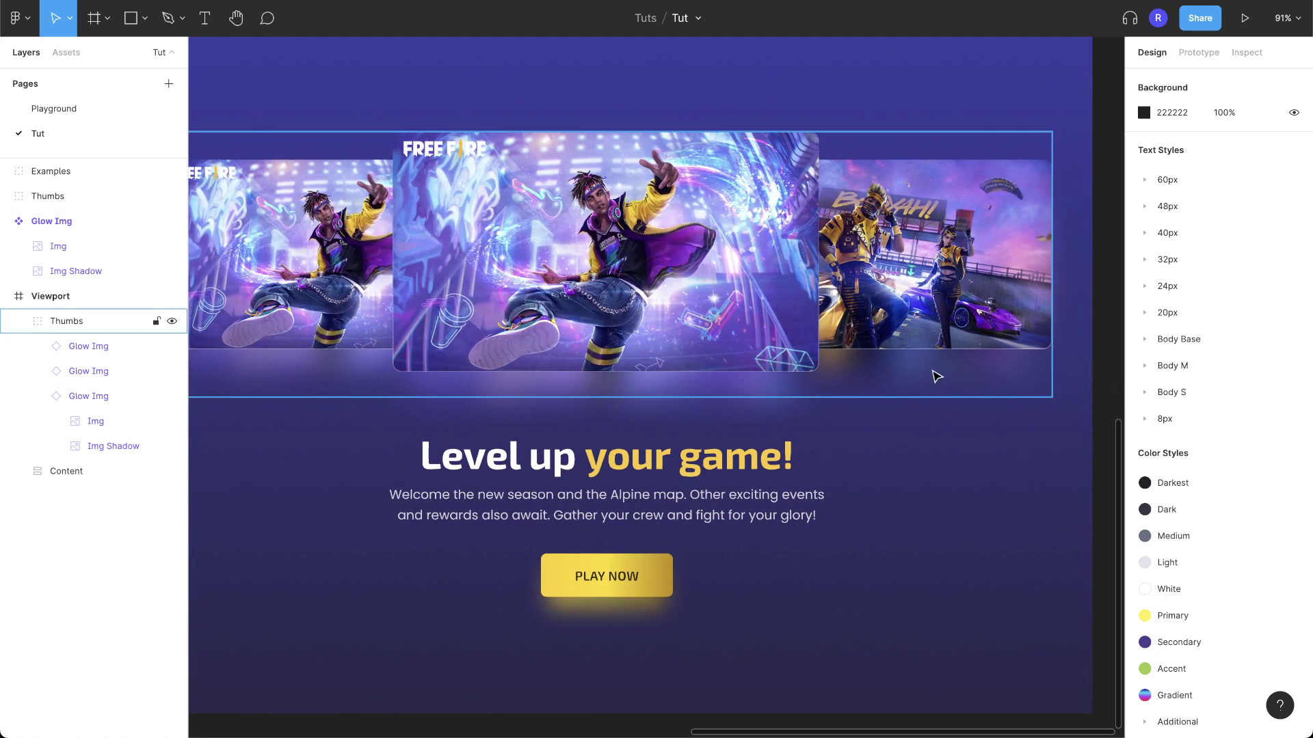
pyautogui.scroll(-3, 937, 378)
pyautogui.scroll(1, 936, 378)
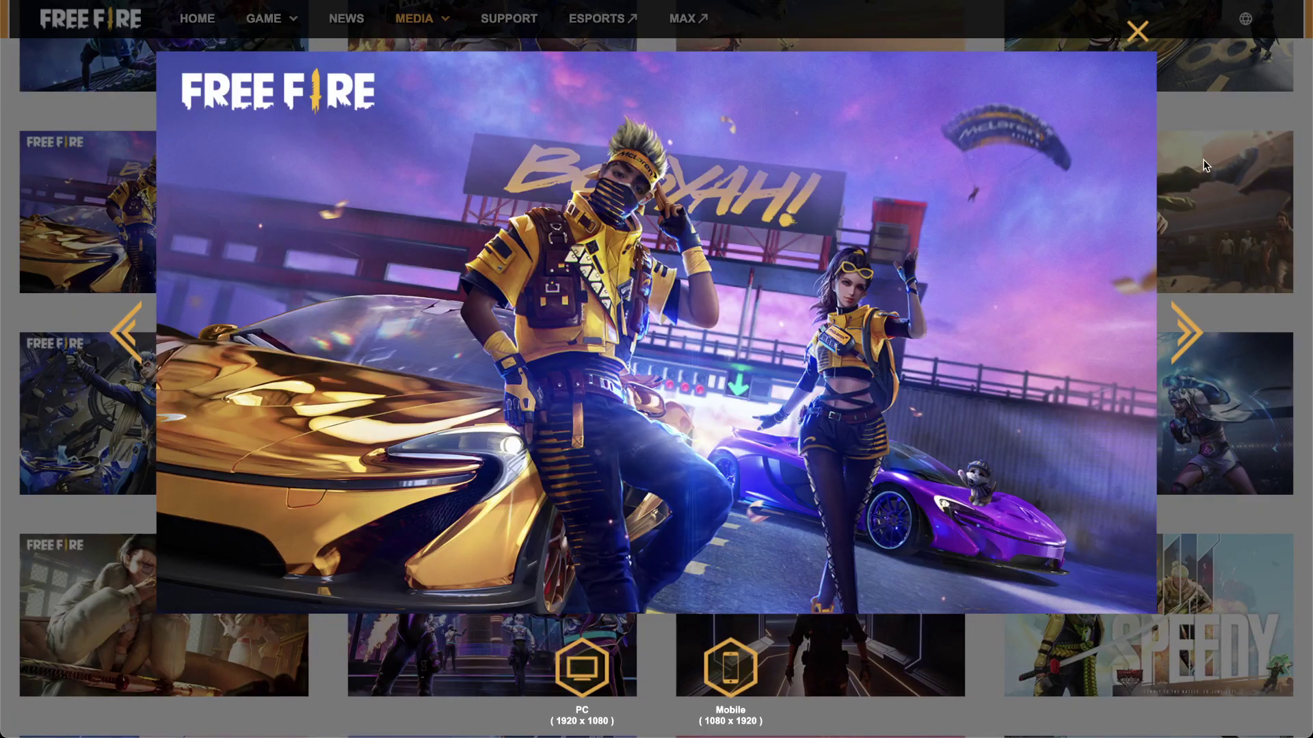
# Close the current preview, then open the snowboarding wallpaper full size and copy its image.
pyautogui.click(1137, 31)
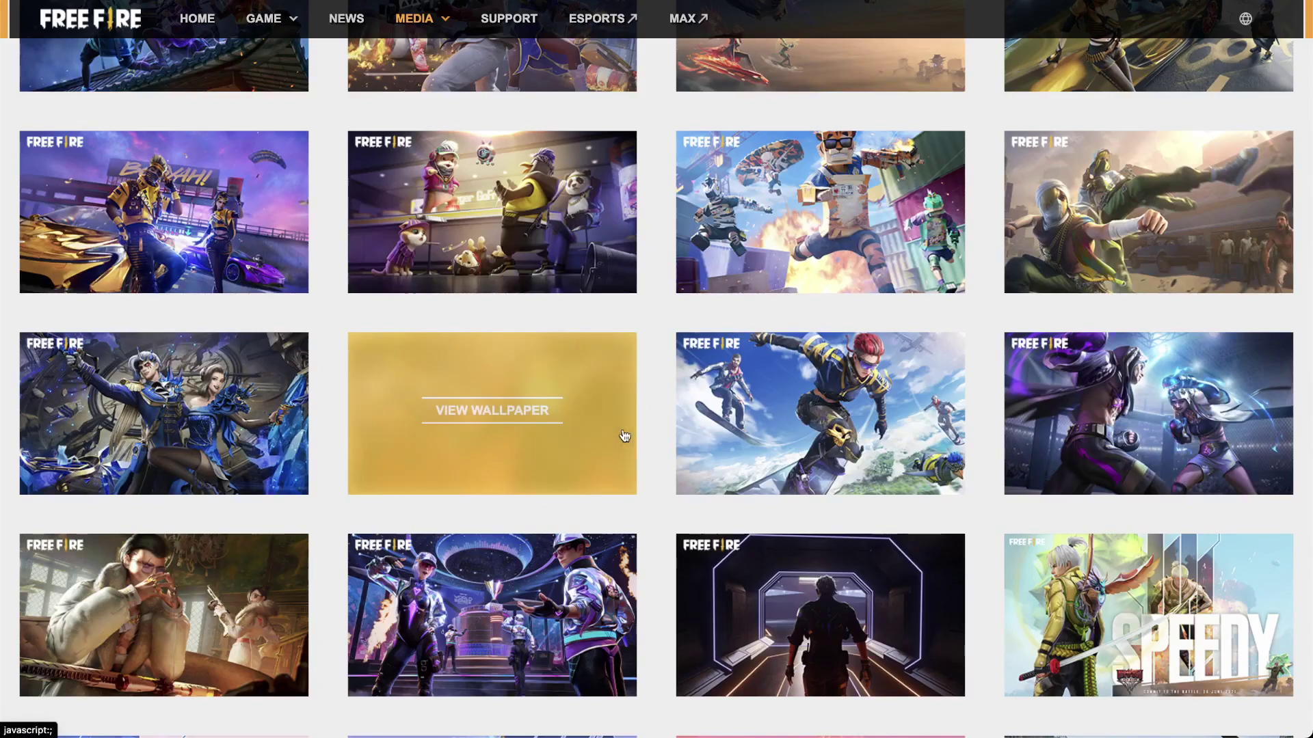
pyautogui.click(790, 440)
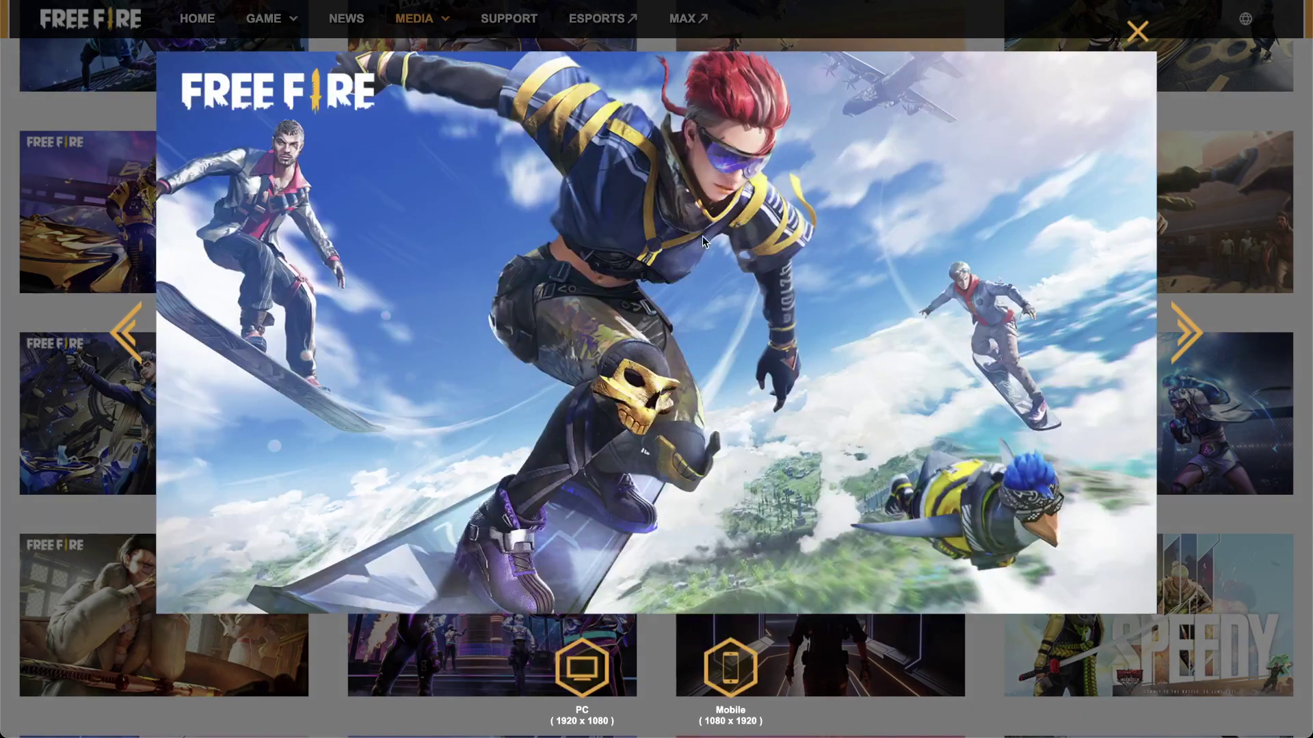
pyautogui.rightClick(704, 235)
pyautogui.click(729, 280)
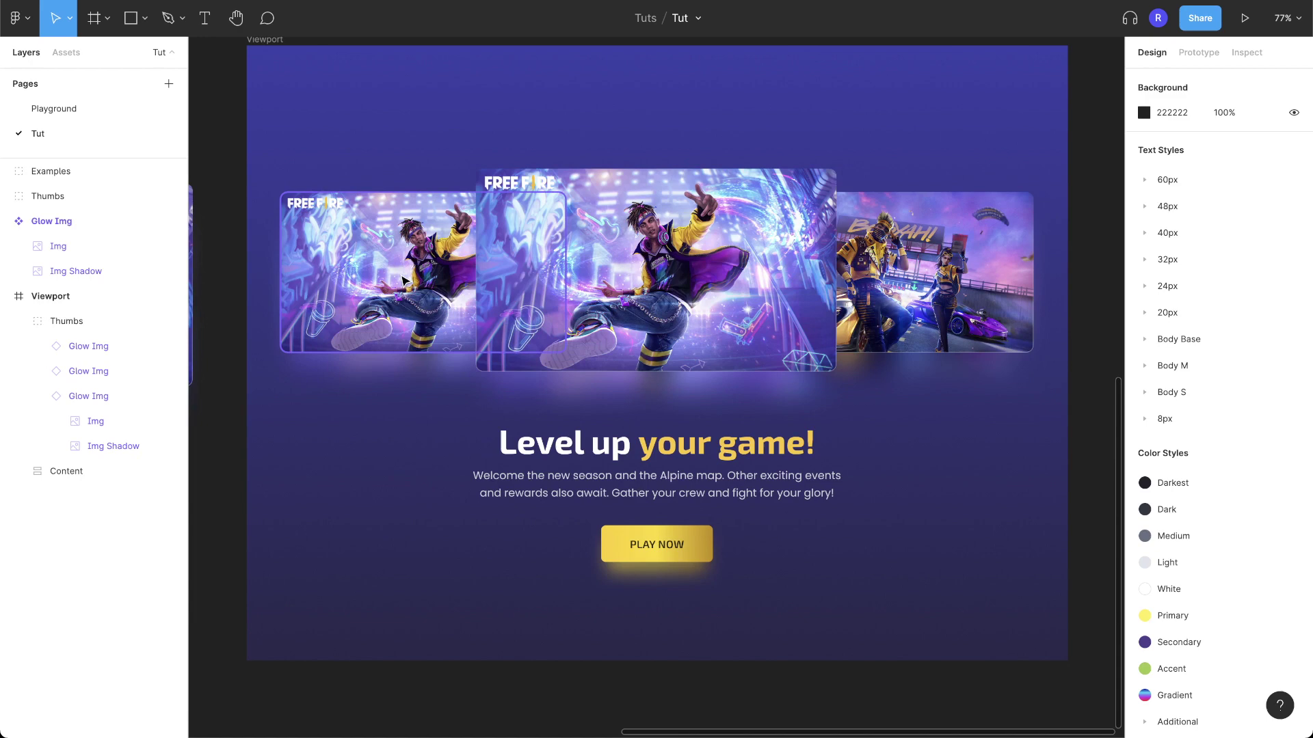
# Paste the snowboarding wallpaper into the left card's image, then move over to the Examples set.
pyautogui.click(403, 281)
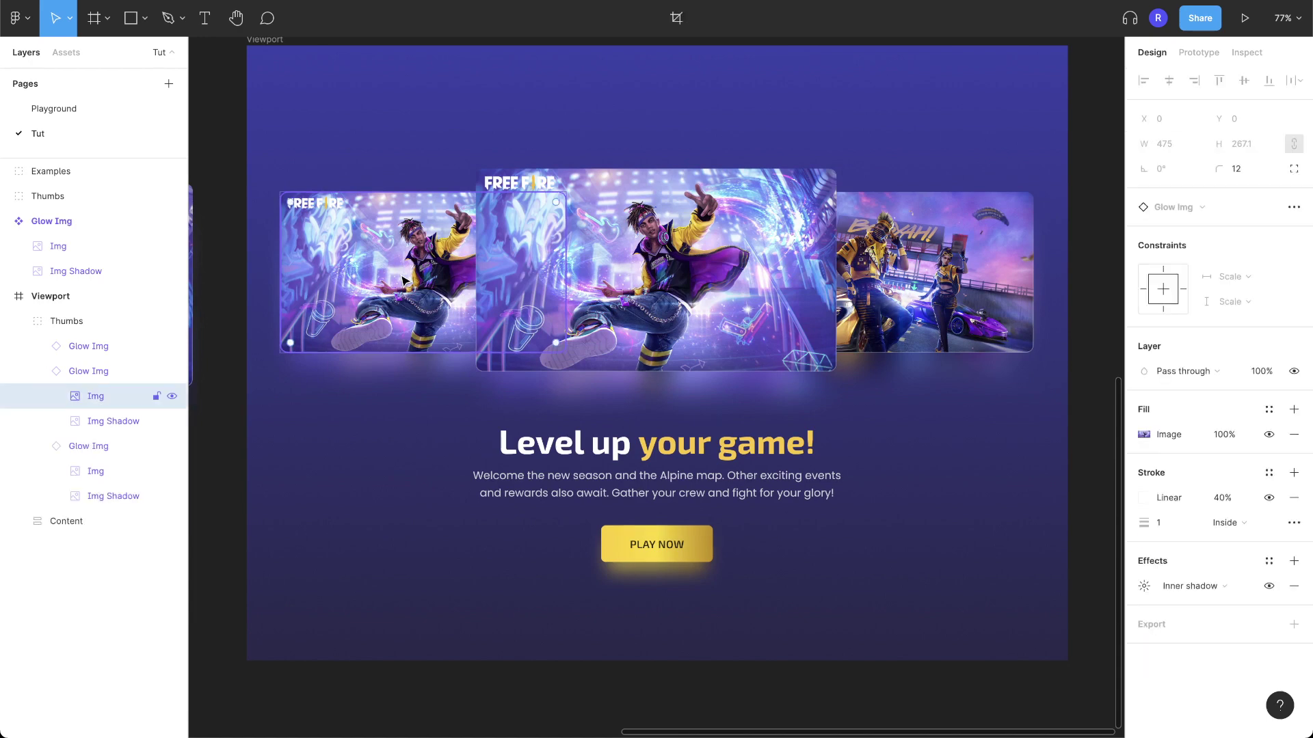
pyautogui.hotkey('ctrl', 'v')
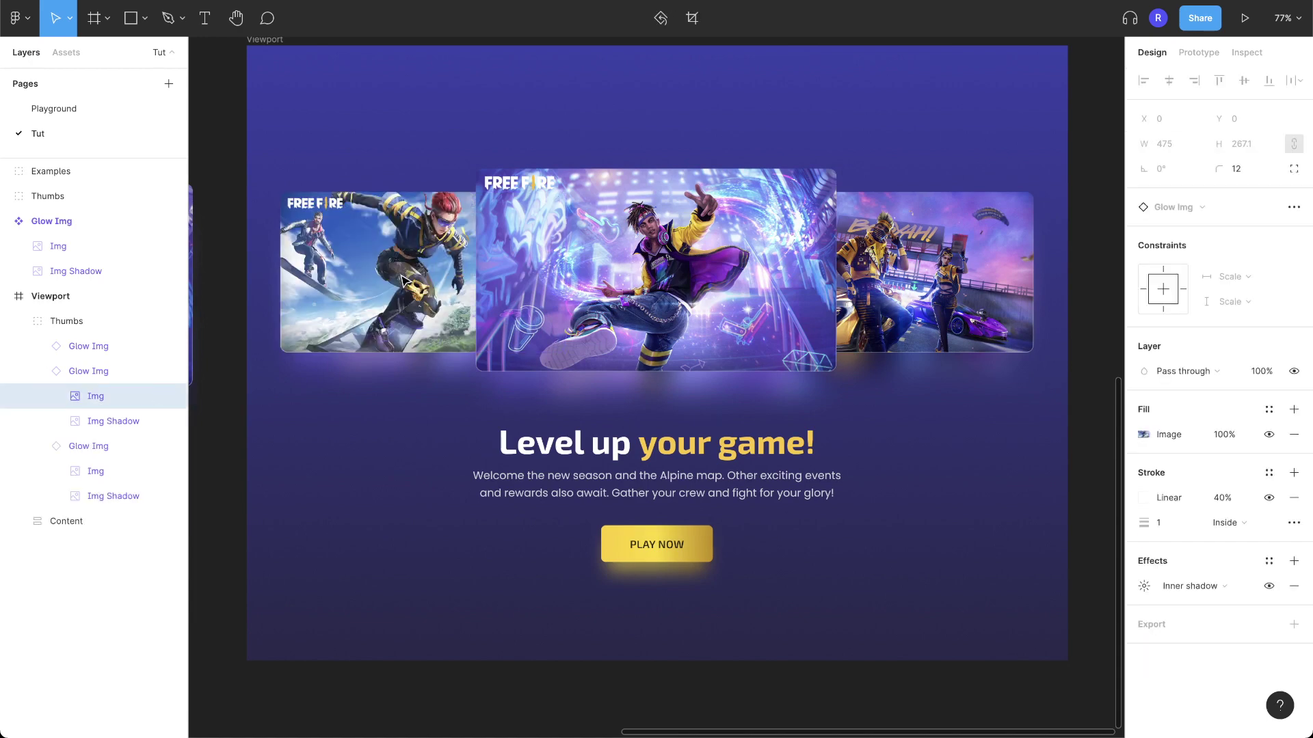
pyautogui.click(399, 367)
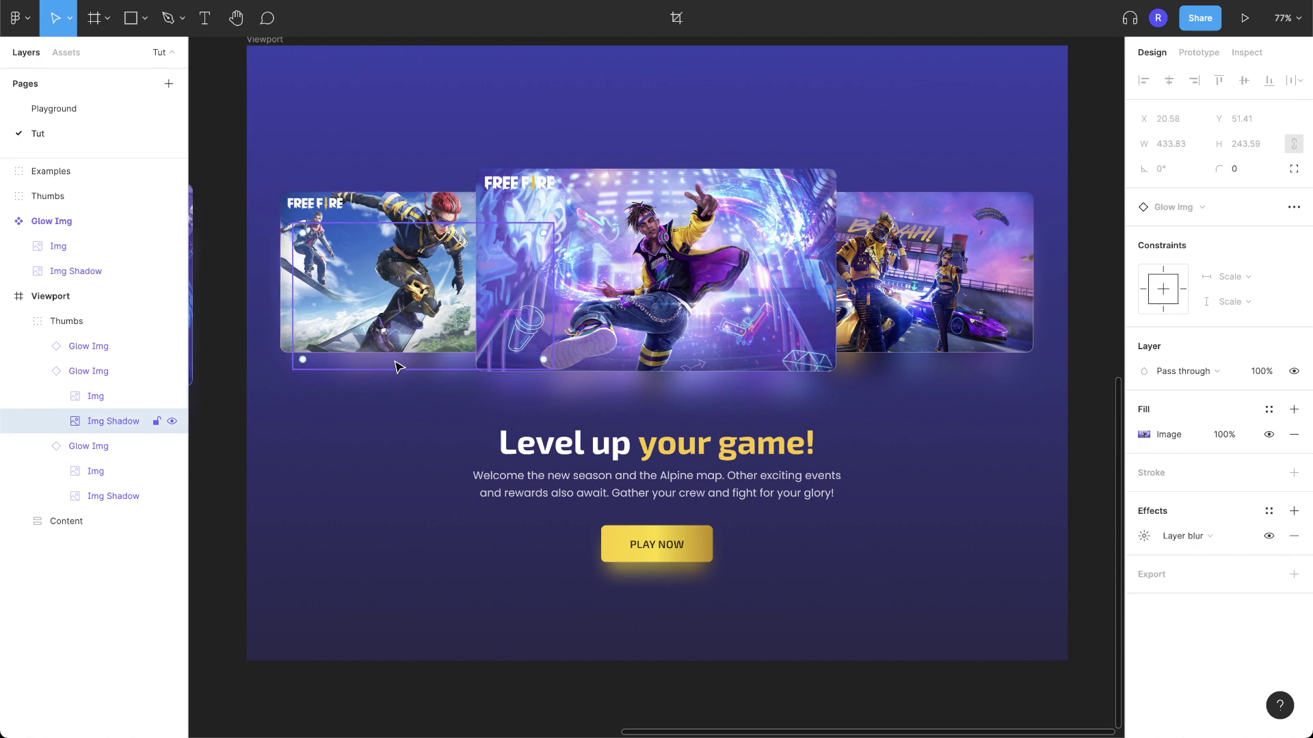
pyautogui.scroll(1, 444, 386)
pyautogui.click(493, 407)
pyautogui.hscroll(-10, 494, 407)
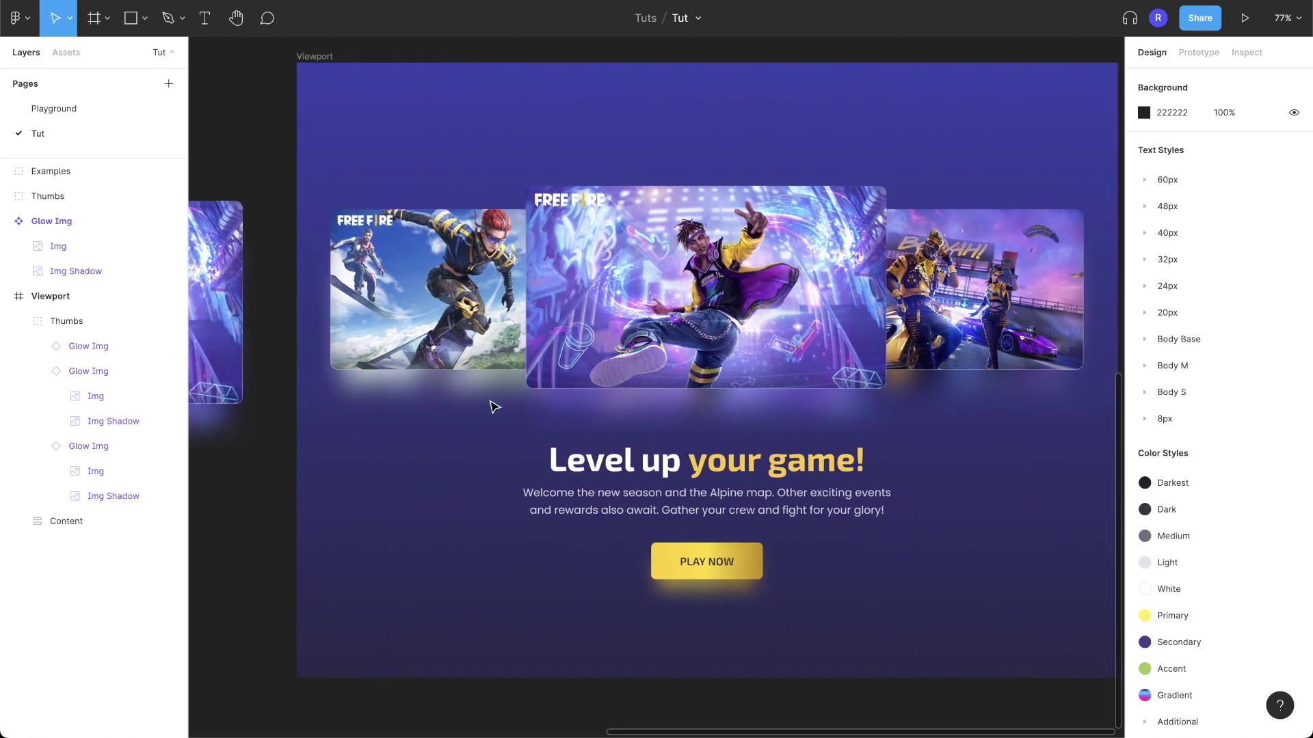
pyautogui.hscroll(-4, 494, 407)
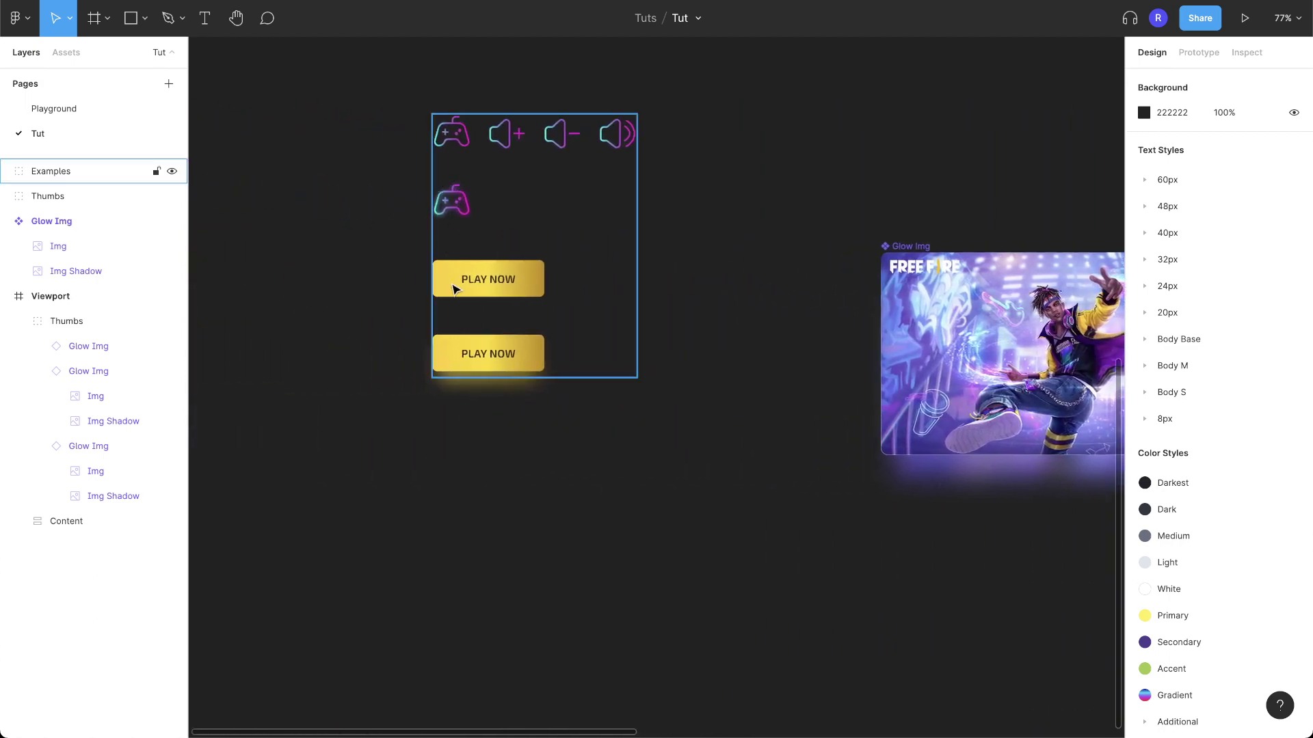
# Ungroup the Examples group into separate icon and button components.
pyautogui.scroll(5, 466, 304)
pyautogui.scroll(-2, 470, 306)
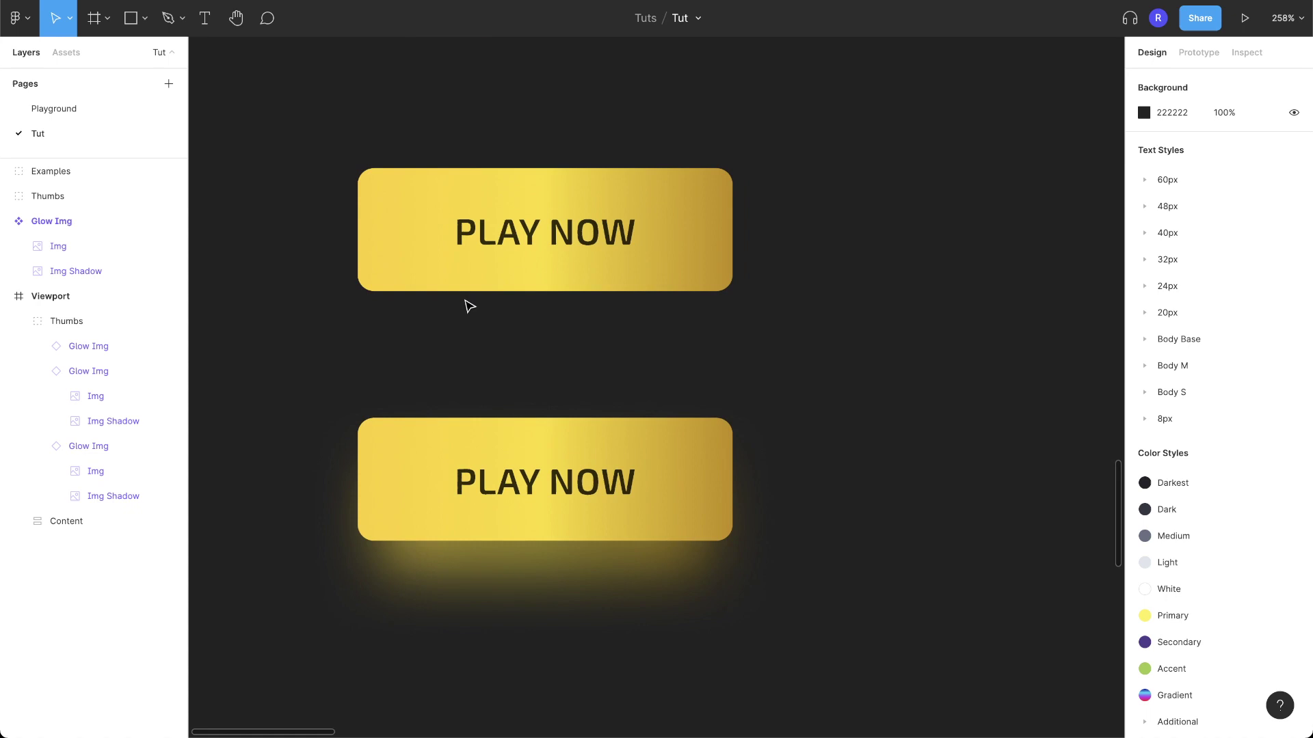
pyautogui.click(486, 281)
pyautogui.scroll(2, 485, 281)
pyautogui.scroll(-3, 486, 281)
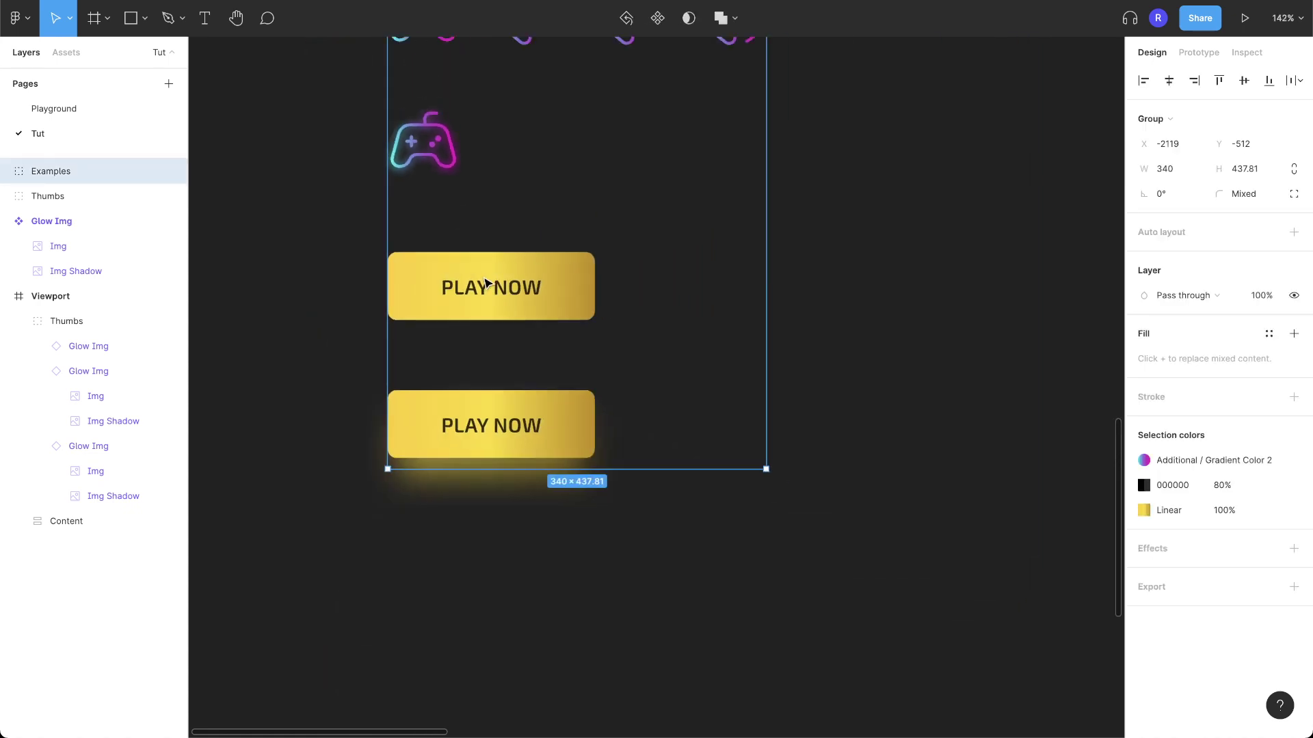
pyautogui.scroll(2, 483, 284)
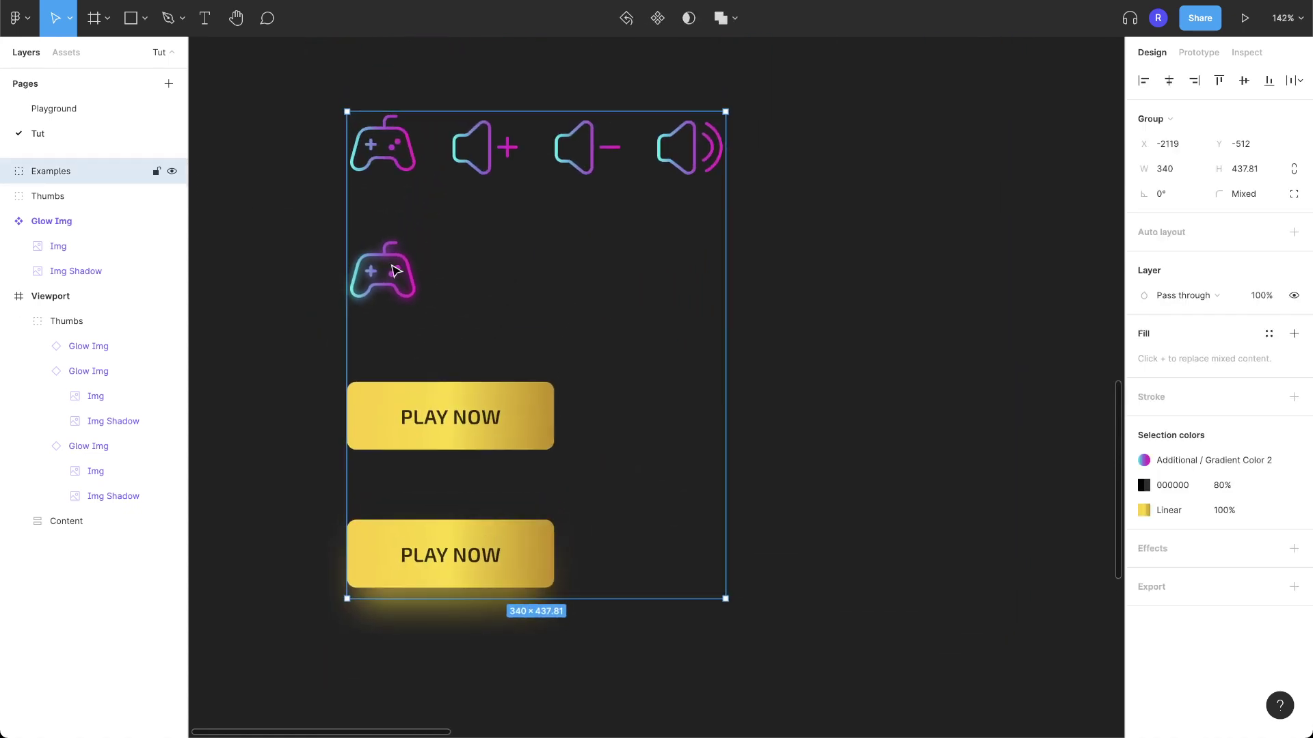
pyautogui.hotkey('ctrl', 'shift', 'g')
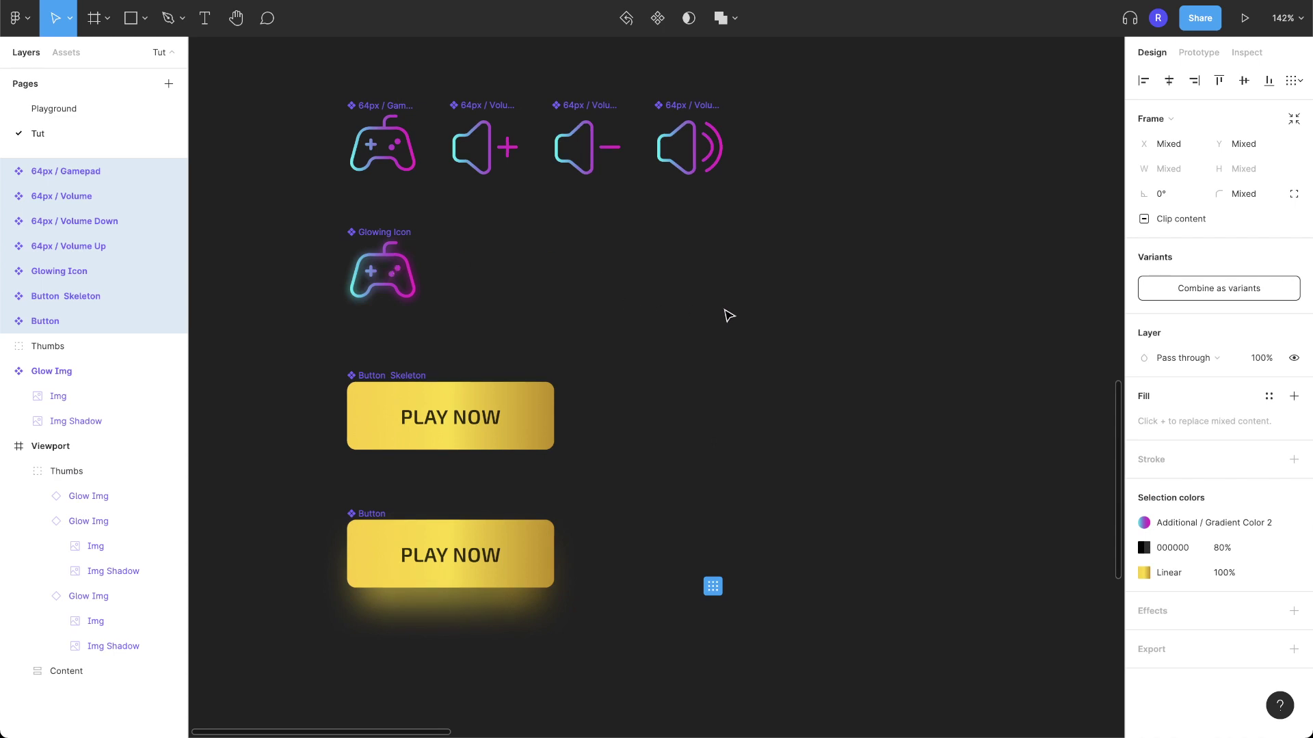
pyautogui.click(829, 328)
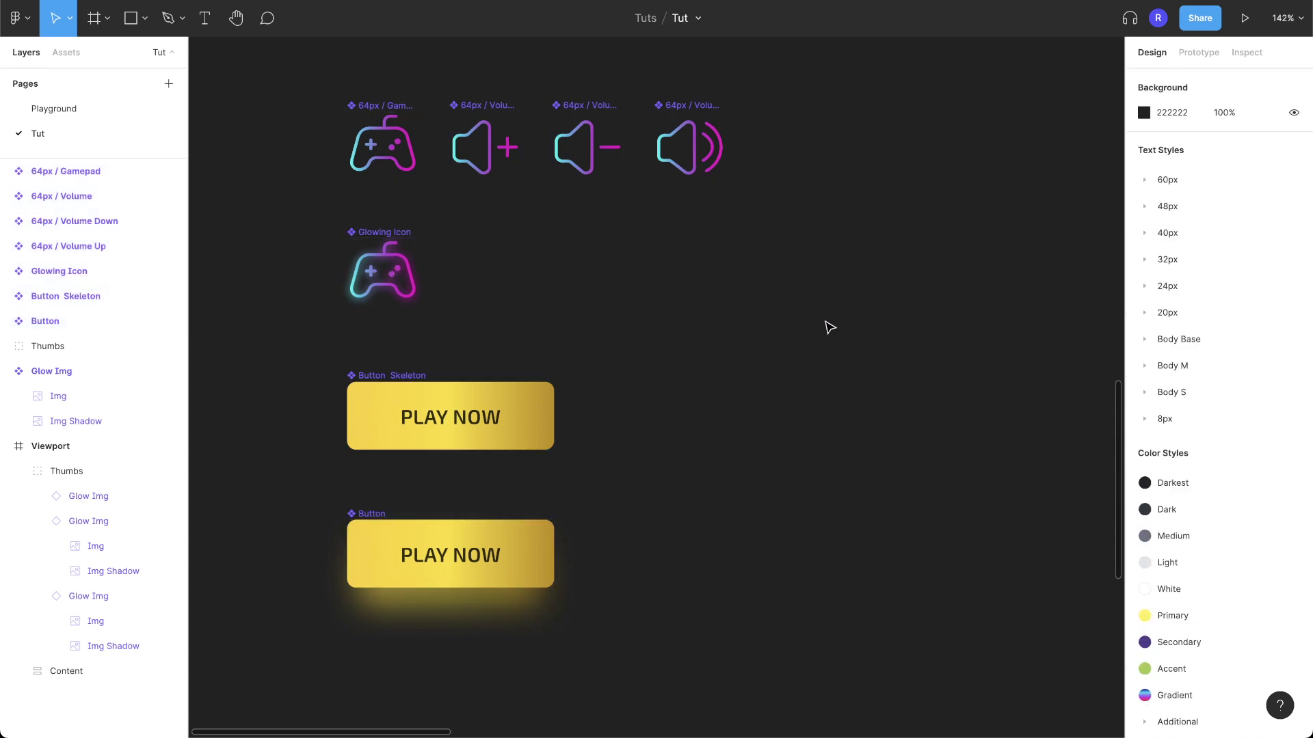
# Select the Button Skeleton component and bring it into view.
pyautogui.click(402, 374)
pyautogui.scroll(-3, 400, 370)
pyautogui.hscroll(-1, 401, 370)
pyautogui.scroll(5, 398, 371)
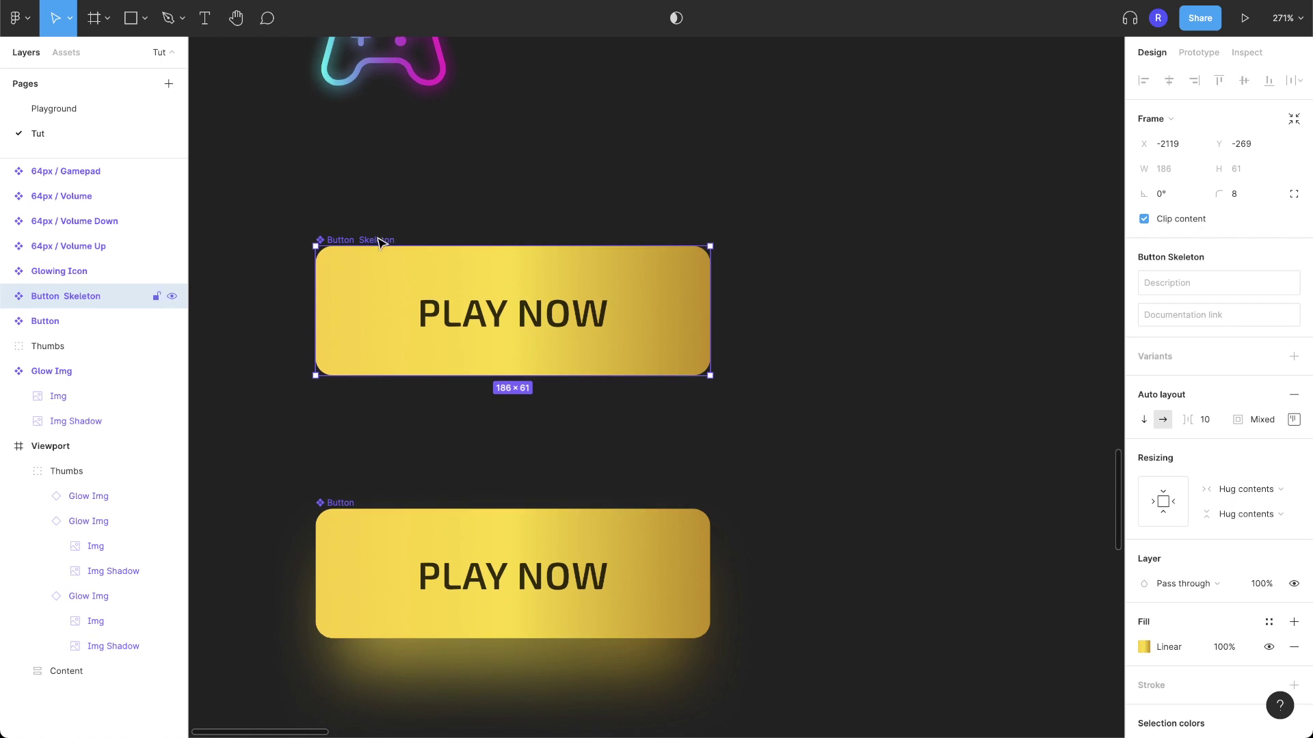
# Expand Button in Layers and inspect each of its two Button Skeleton instances.
pyautogui.click(346, 504)
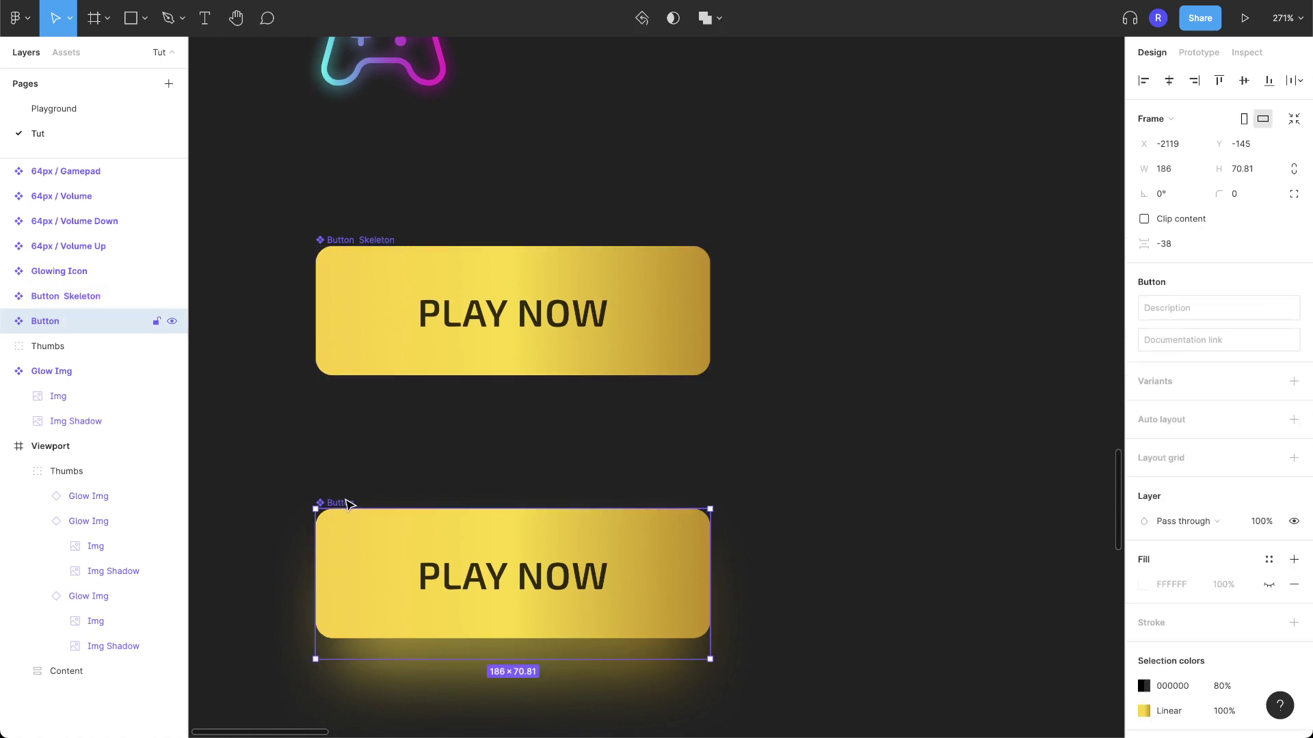
pyautogui.scroll(-3, 347, 504)
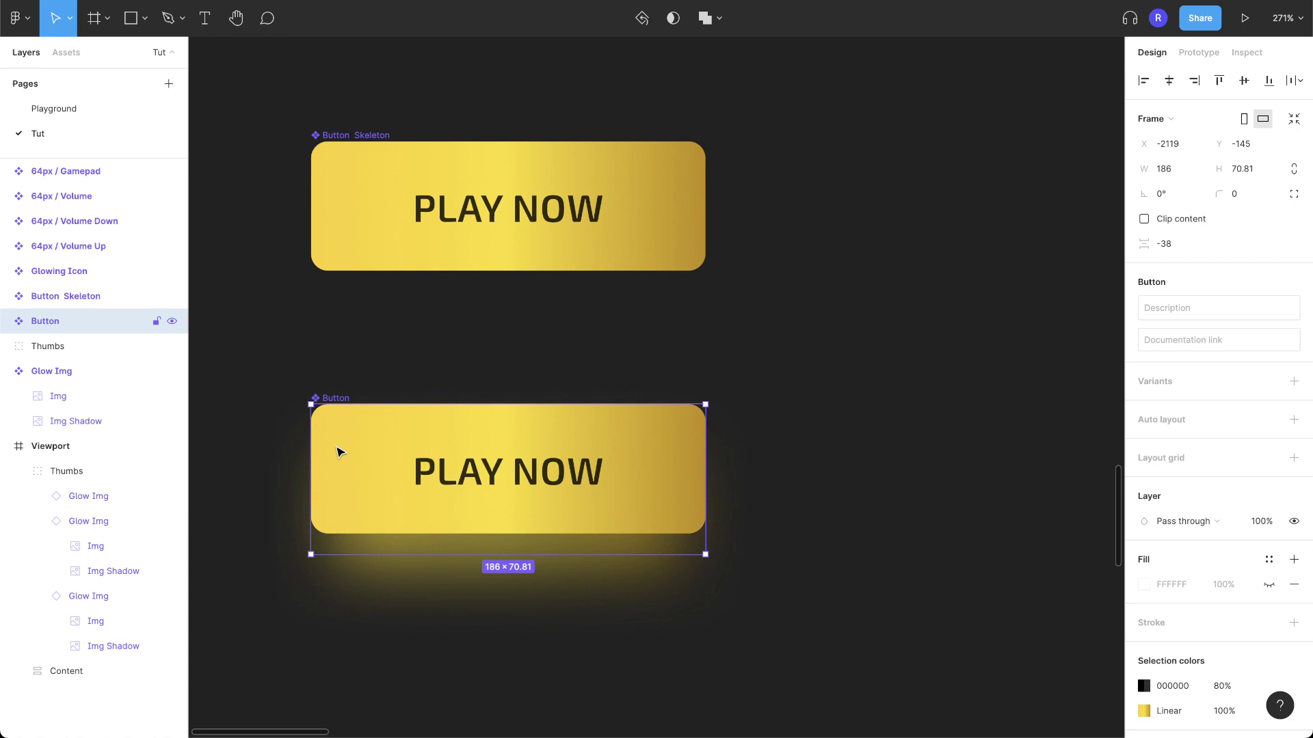
pyautogui.click(6, 296)
pyautogui.click(4, 346)
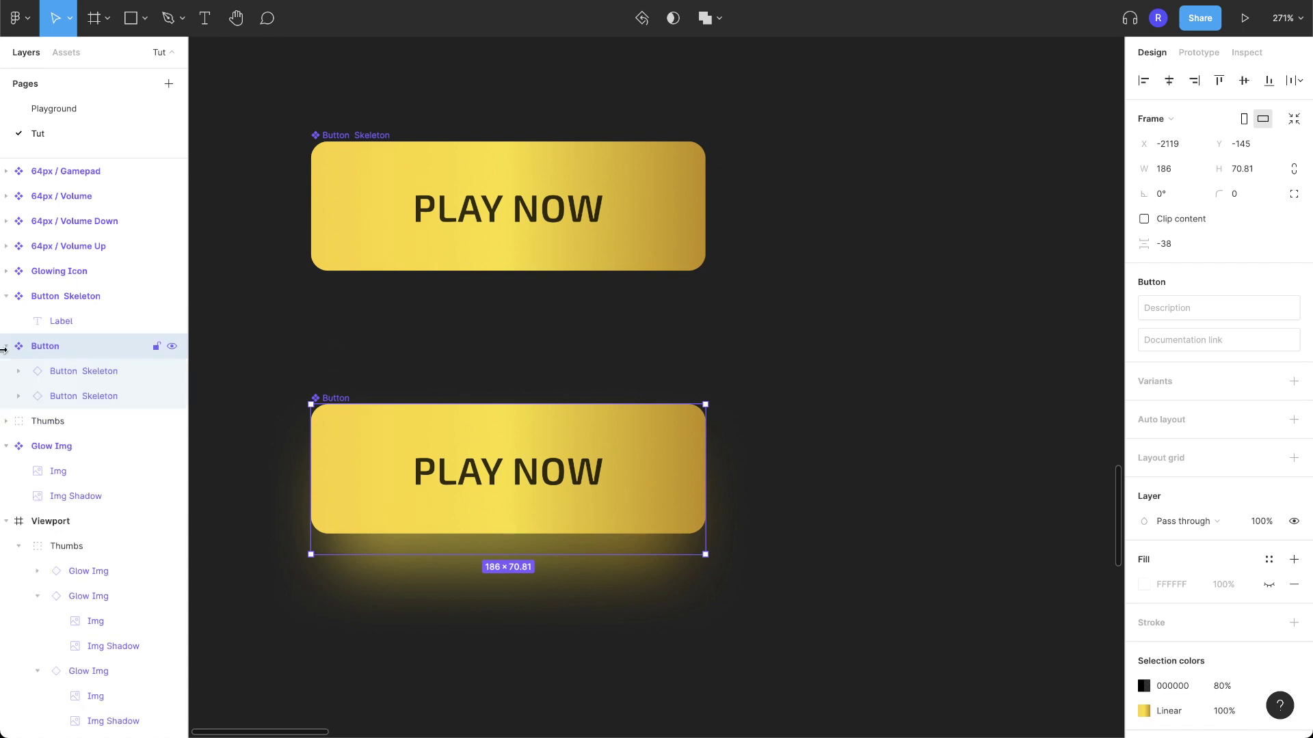
pyautogui.click(89, 371)
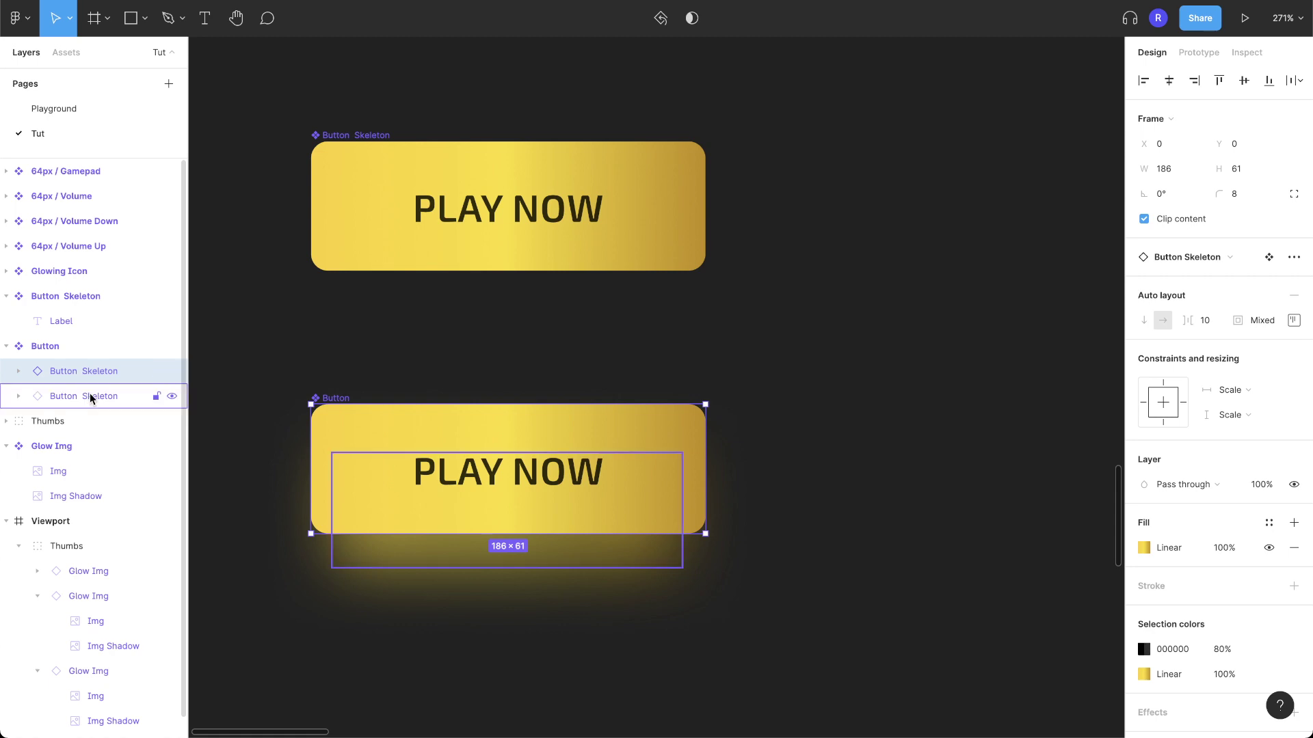
pyautogui.click(91, 397)
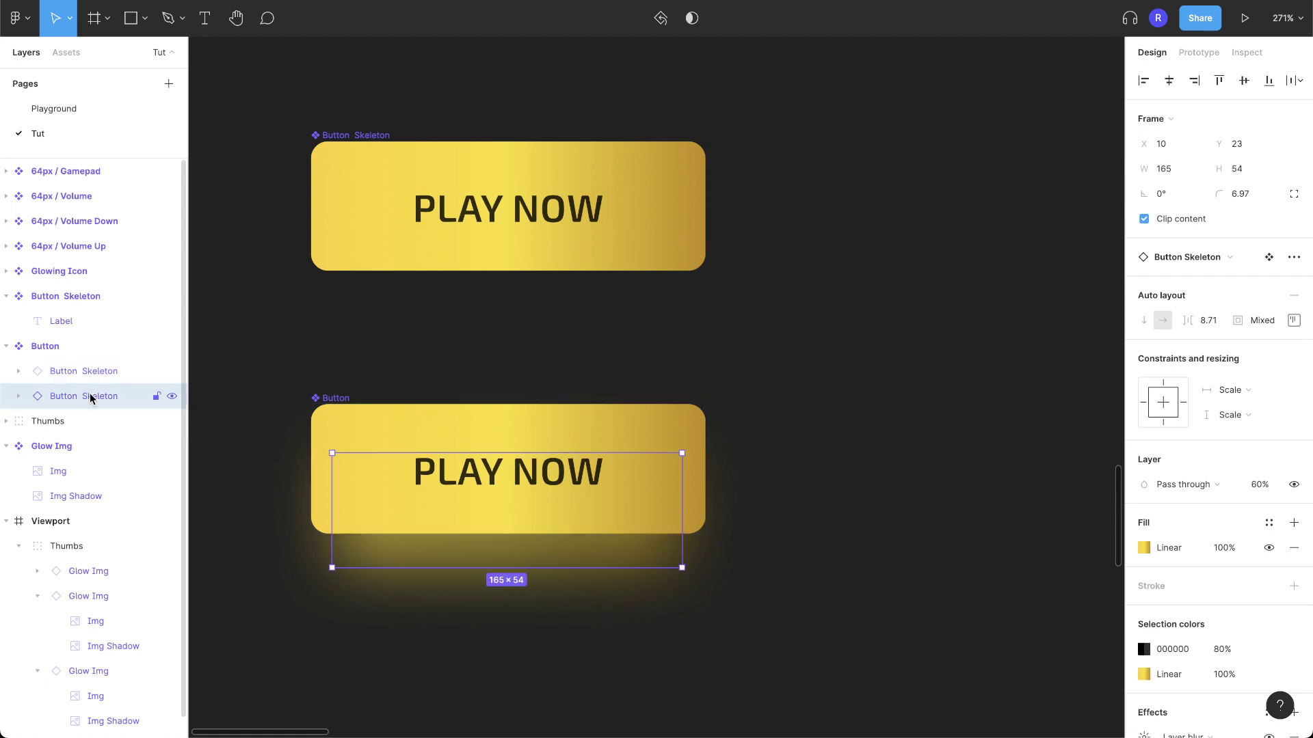
# Open the Button Skeleton component's linear gradient fill, first stop FFCE1F at 100%.
pyautogui.scroll(-2, 1196, 574)
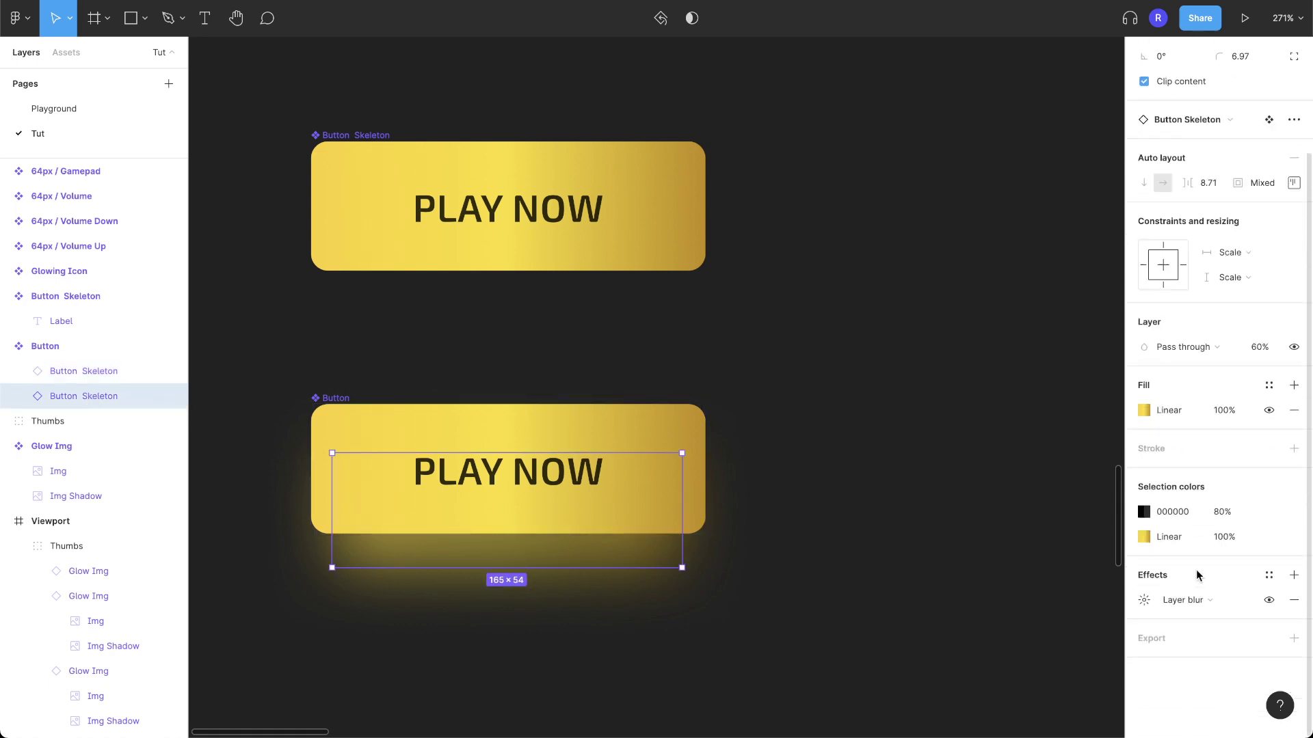
pyautogui.click(370, 139)
pyautogui.click(1143, 509)
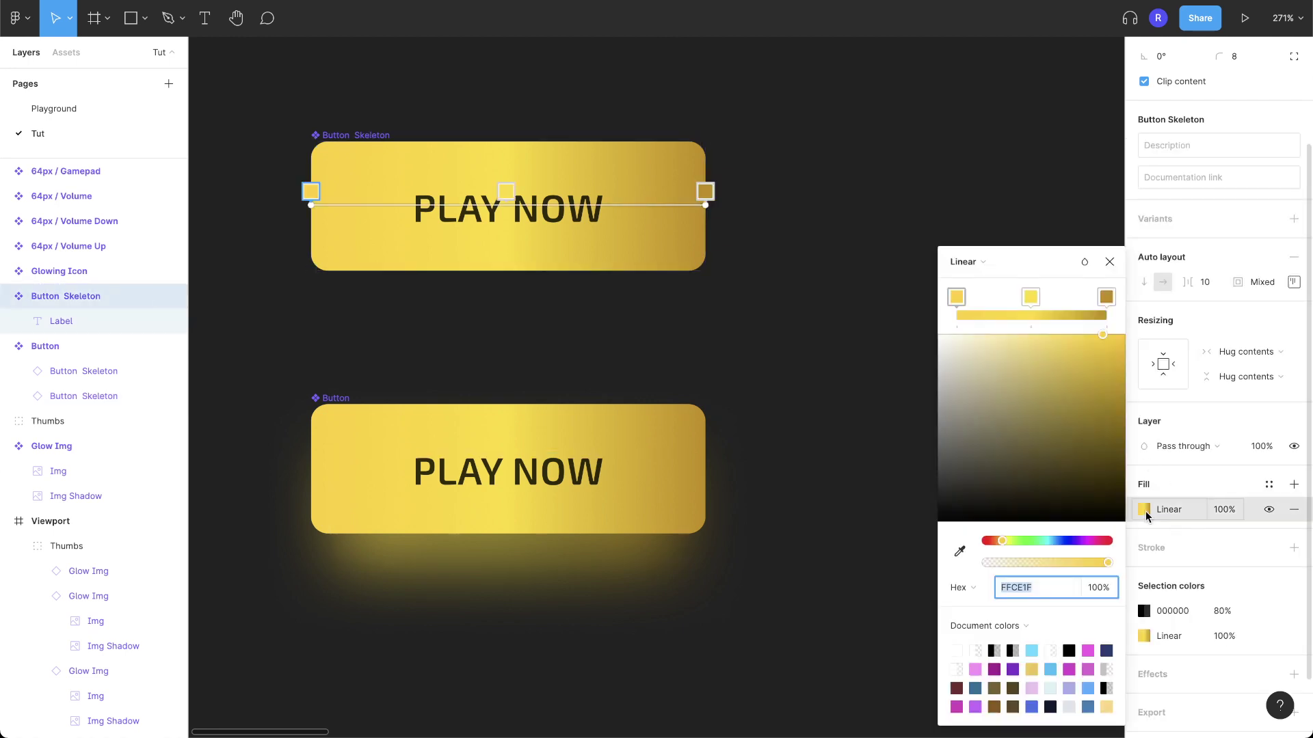
# Apply the Additional / Gradient Color 2 style to the Button Skeleton fill.
pyautogui.click(1269, 484)
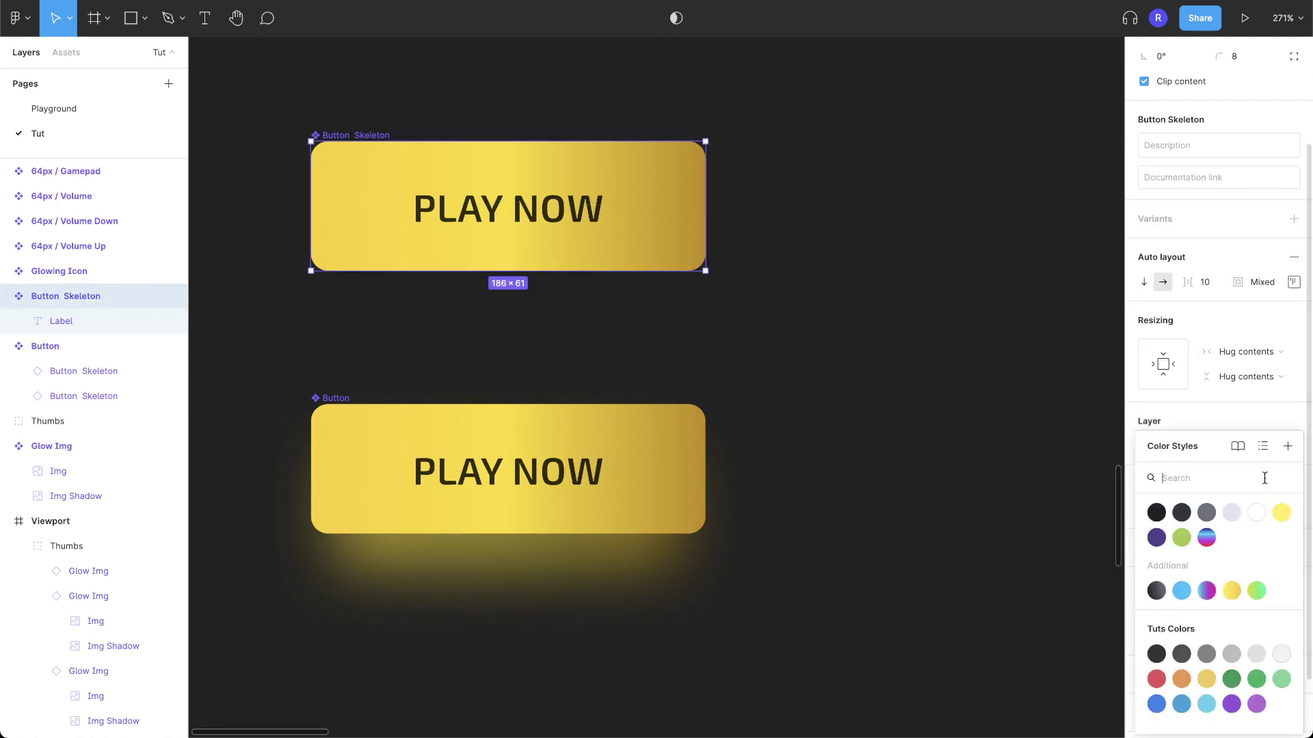
pyautogui.click(1207, 590)
pyautogui.click(946, 428)
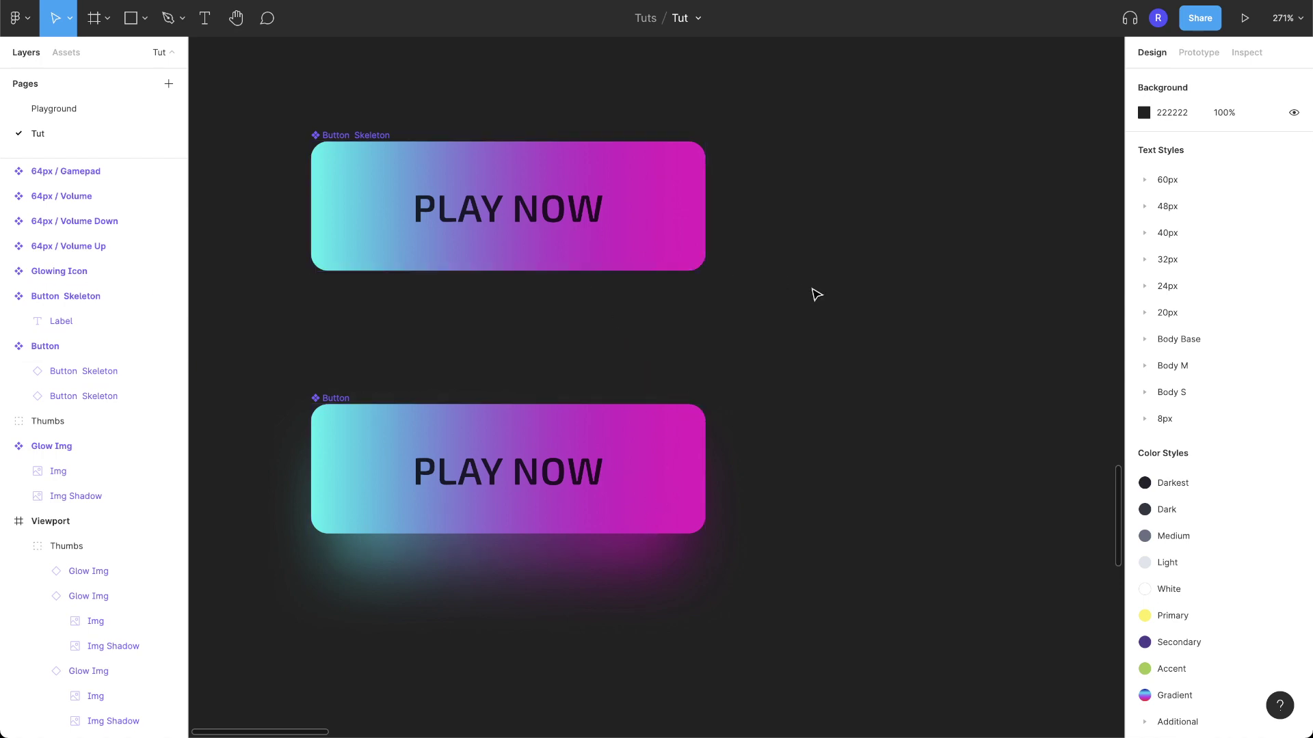
pyautogui.scroll(8, 814, 293)
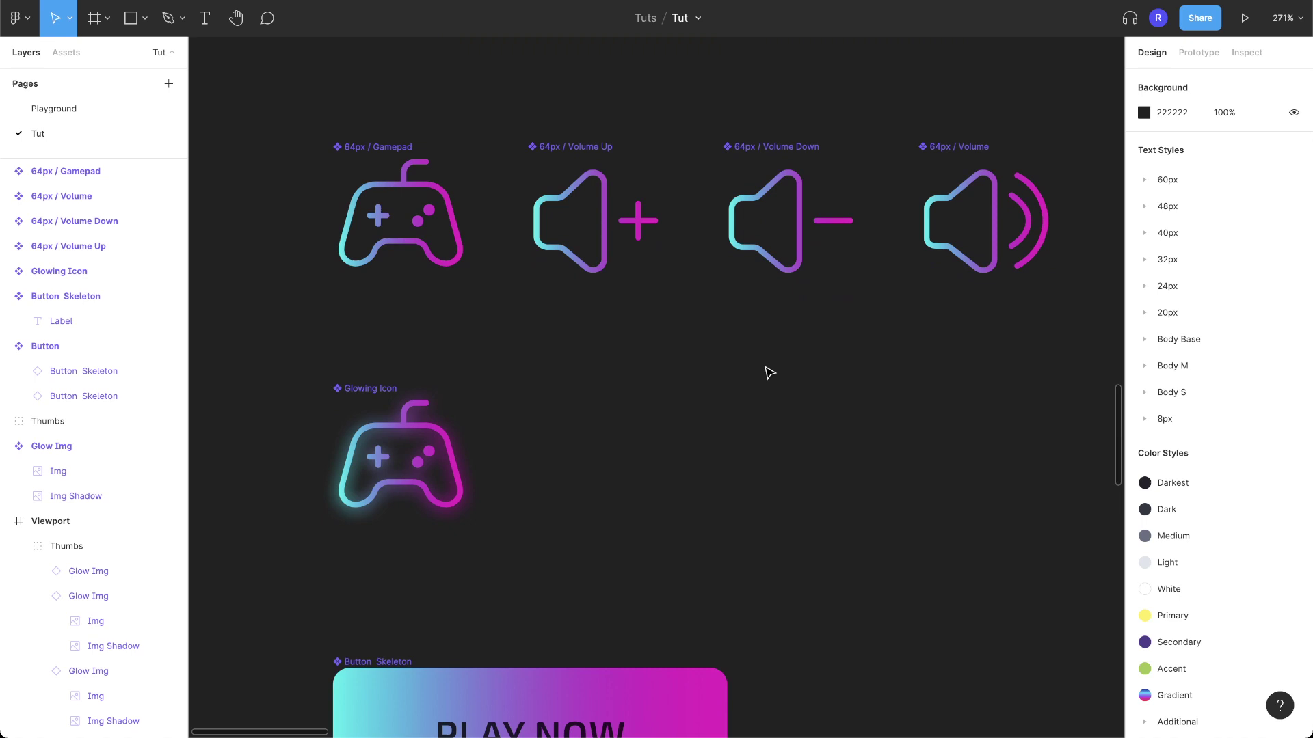
# Place a 64px / Gamepad instance right of the Glowing Icon and make it a component.
pyautogui.scroll(-1, 770, 373)
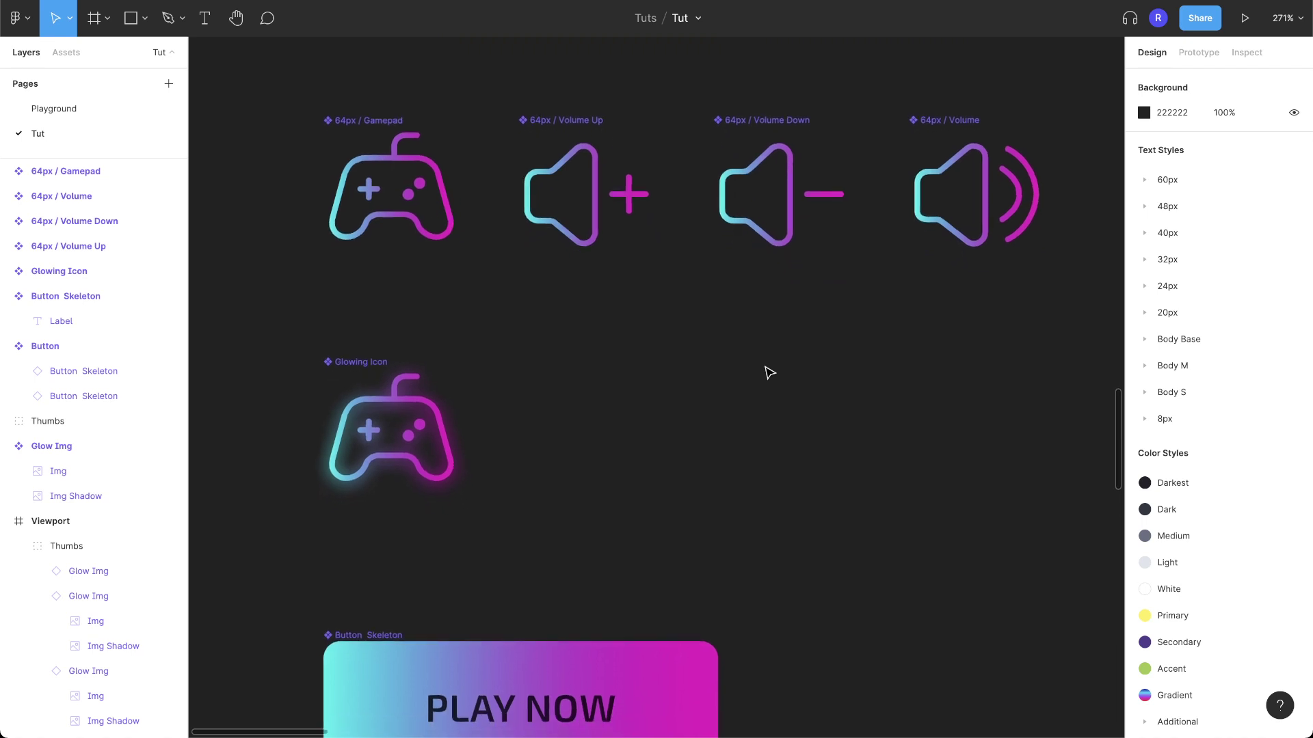
pyautogui.click(364, 120)
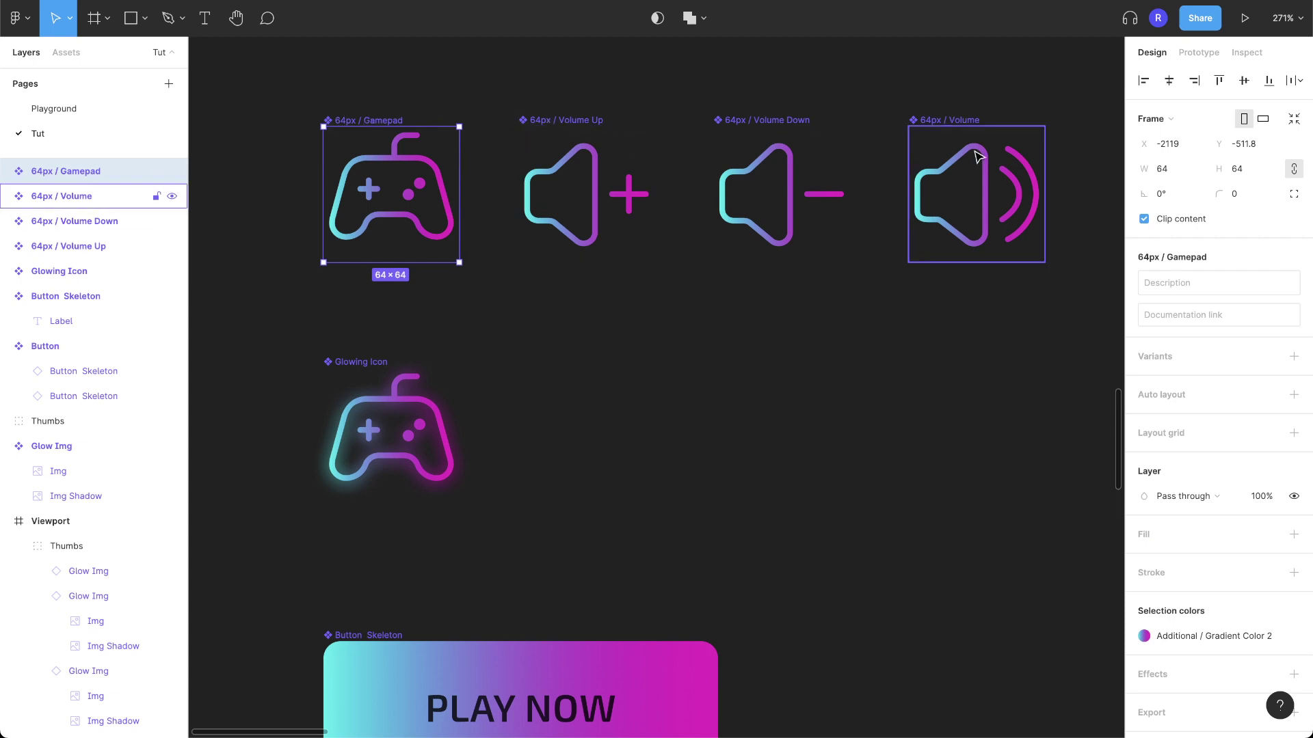
pyautogui.moveTo(400, 222); pyautogui.dragTo(656, 448)
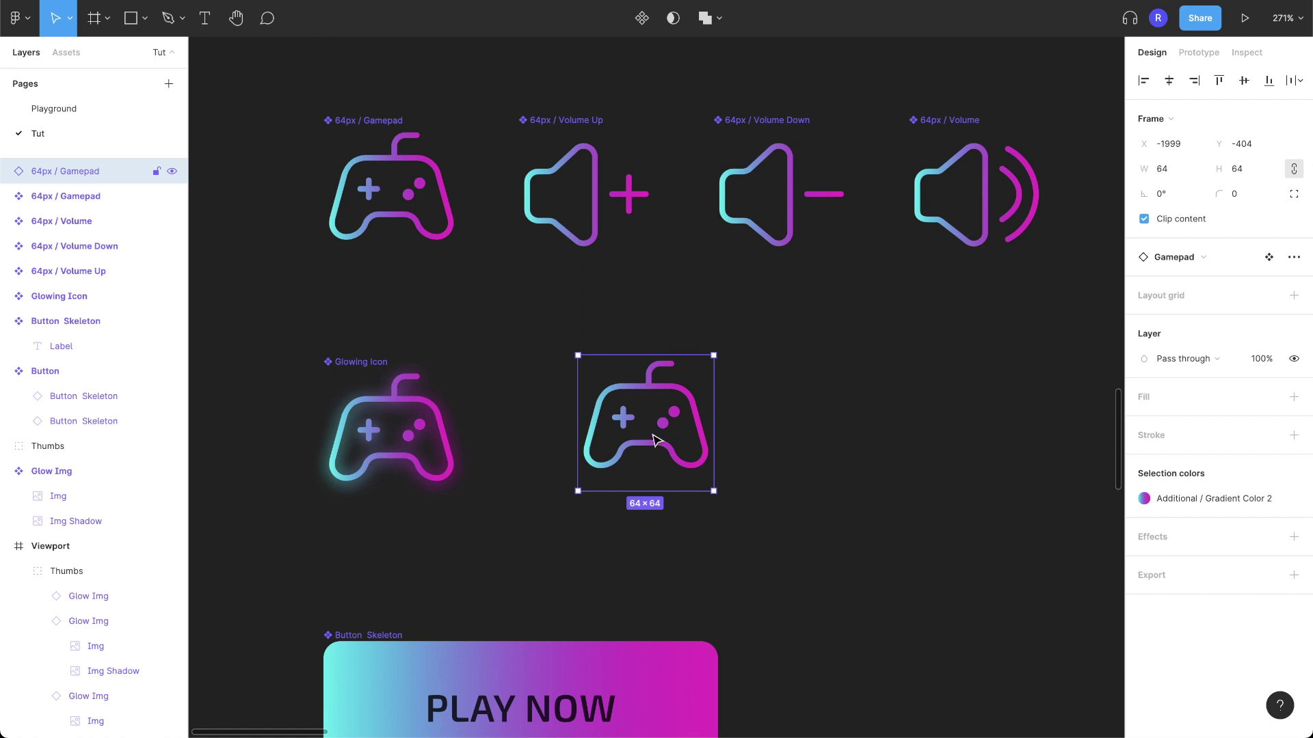
pyautogui.click(643, 19)
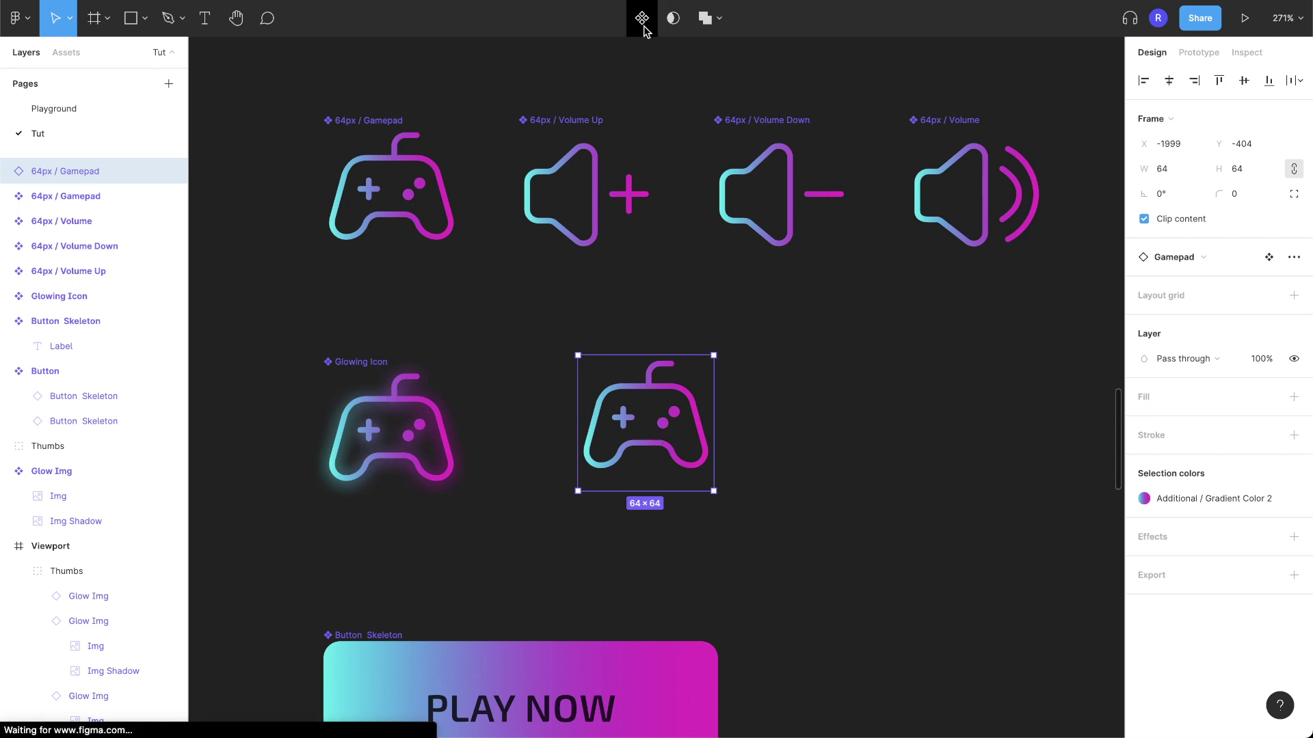
# Rename the new gamepad component to 'Glow Icon'.
pyautogui.hotkey('ctrl', 'r')
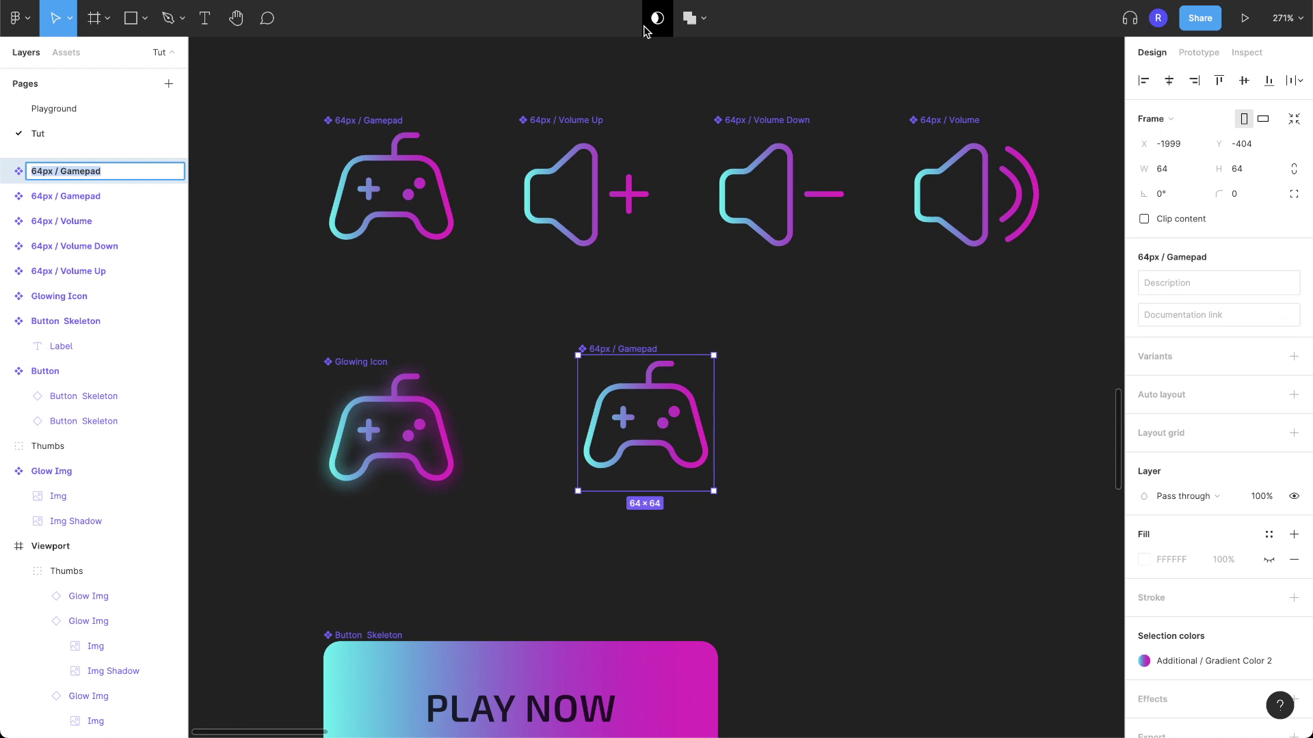
pyautogui.write('Glow Icon')
pyautogui.press('Return')
# Duplicate the gamepad inside Glow Icon and nudge the copy down 2 px.
pyautogui.hotkey('shift', '2')
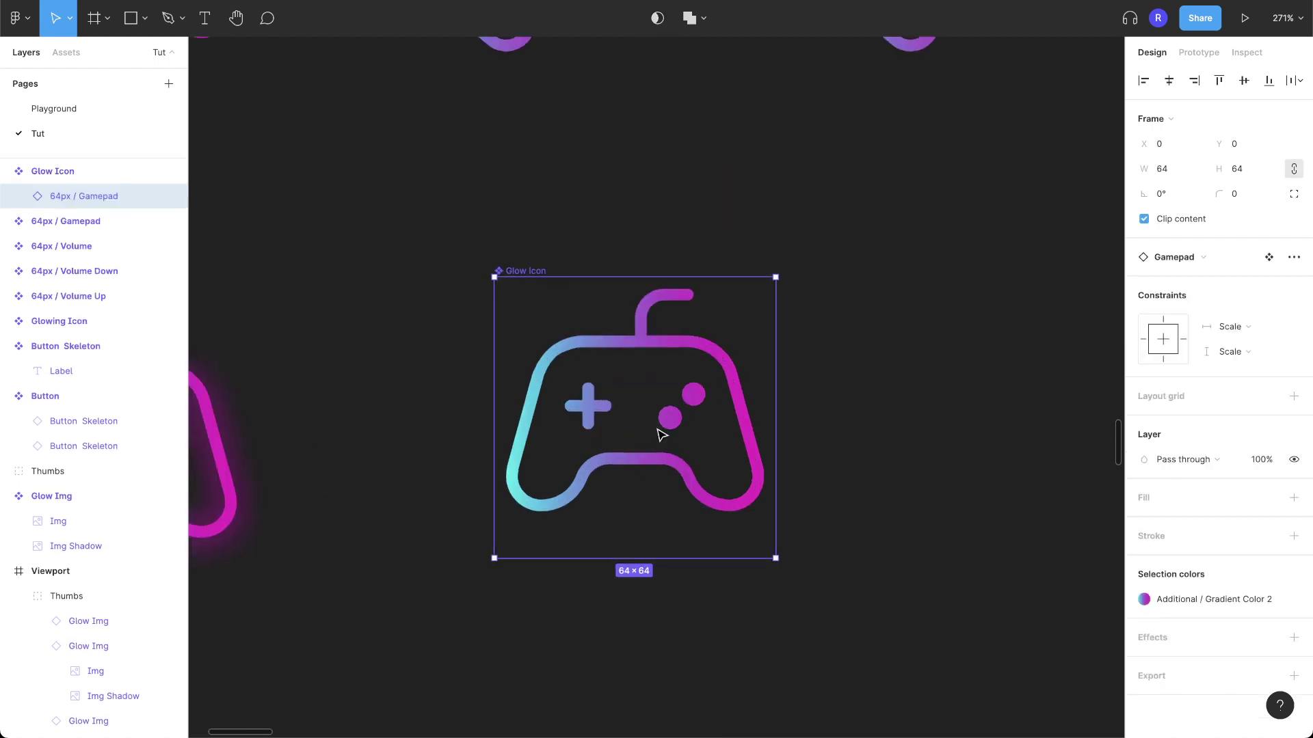
pyautogui.scroll(-2, 659, 434)
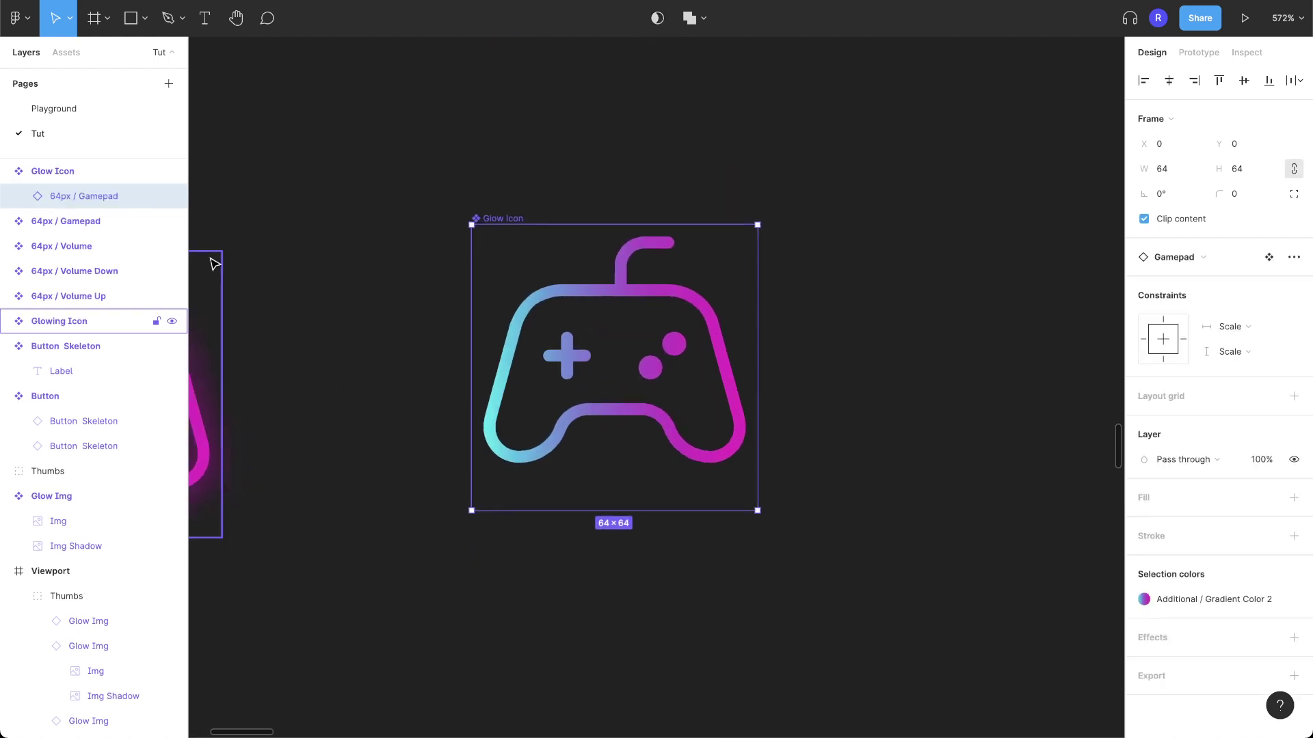
pyautogui.hotkey('ctrl', 'd')
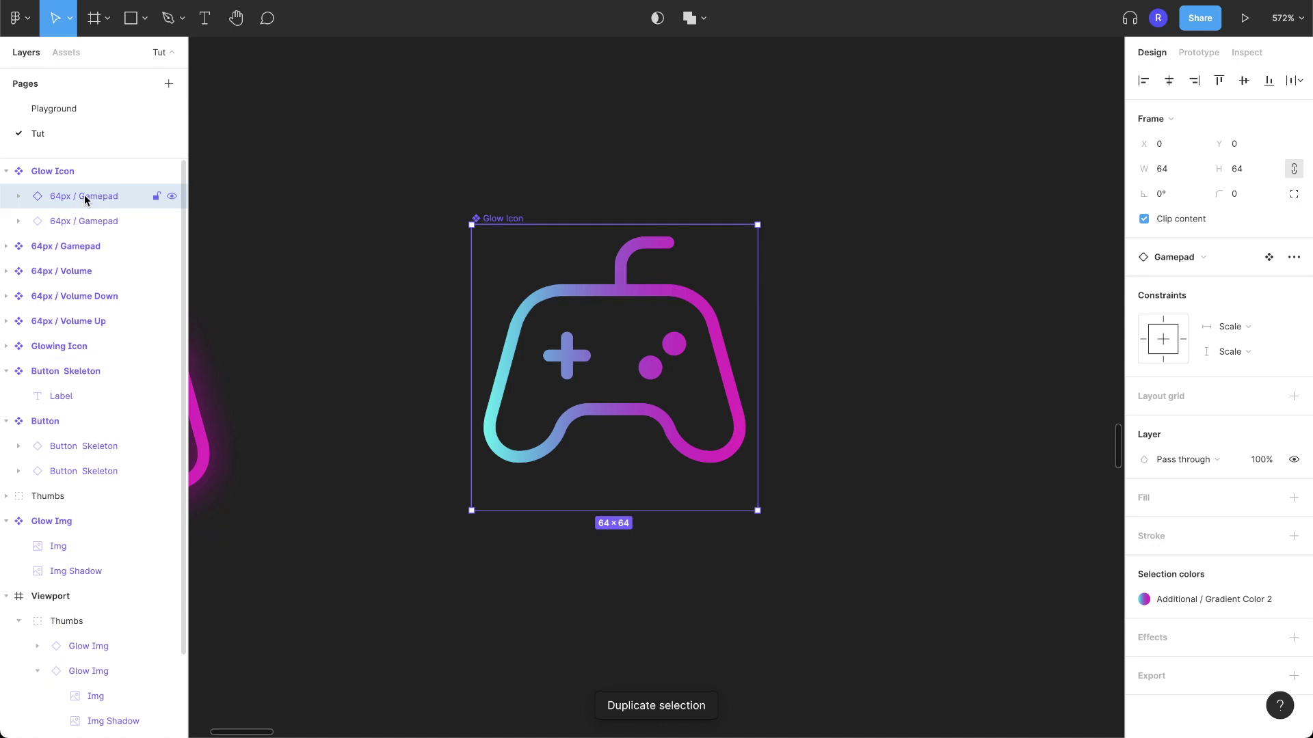
pyautogui.click(88, 220)
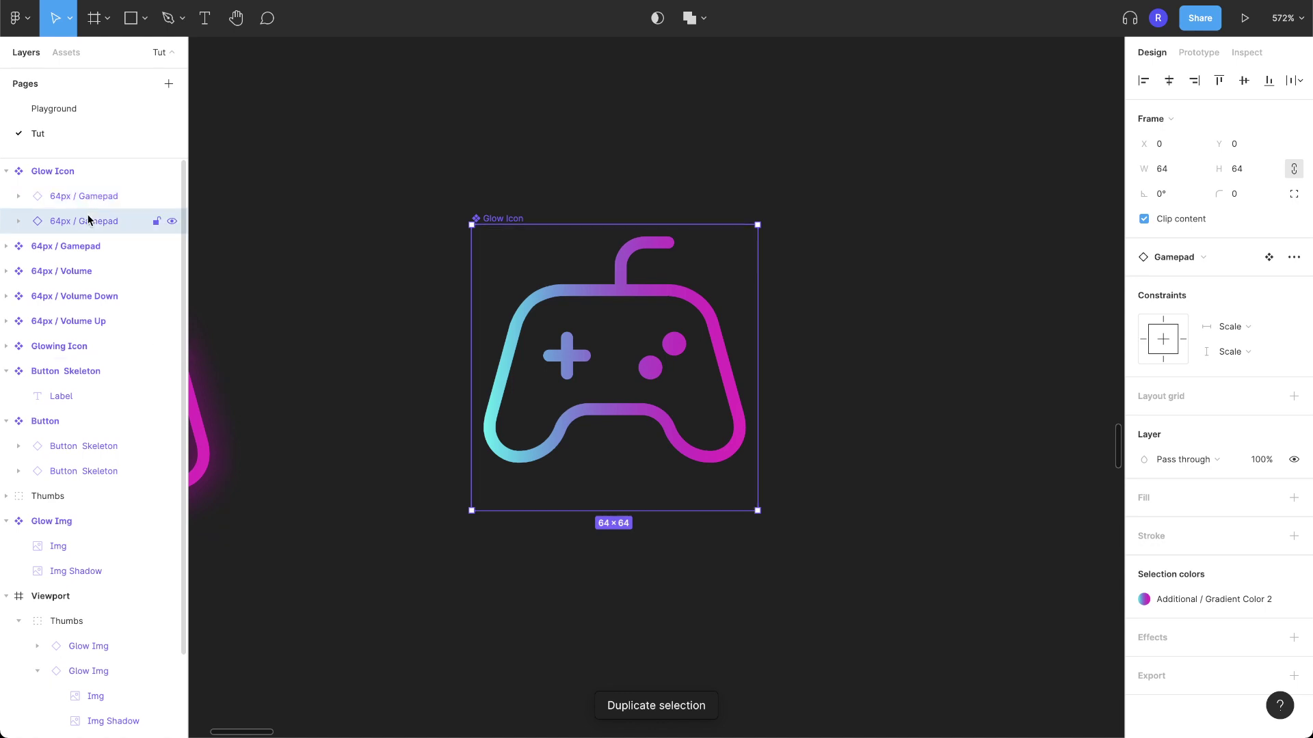
pyautogui.press('Down')
pyautogui.press('Down')
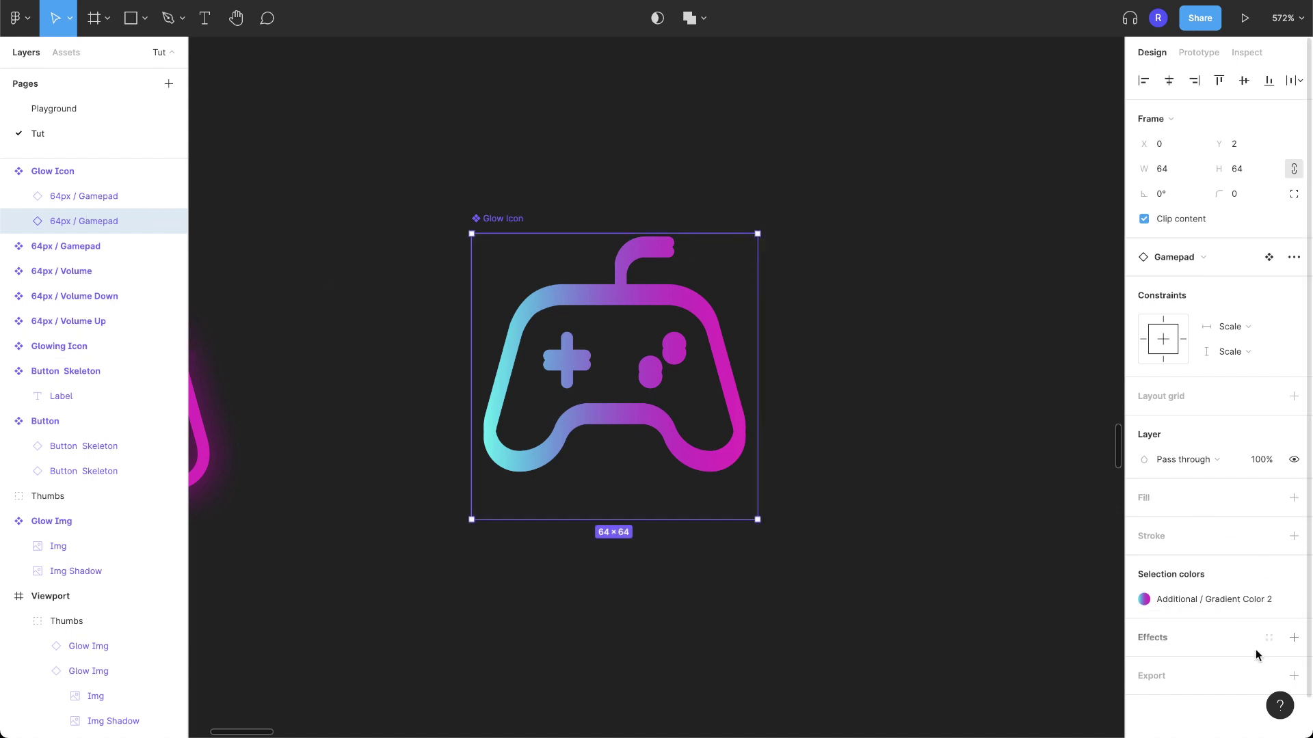
# Give the second 64px / Gamepad layer a Layer blur effect for a soft glow.
pyautogui.click(1294, 637)
pyautogui.click(1191, 667)
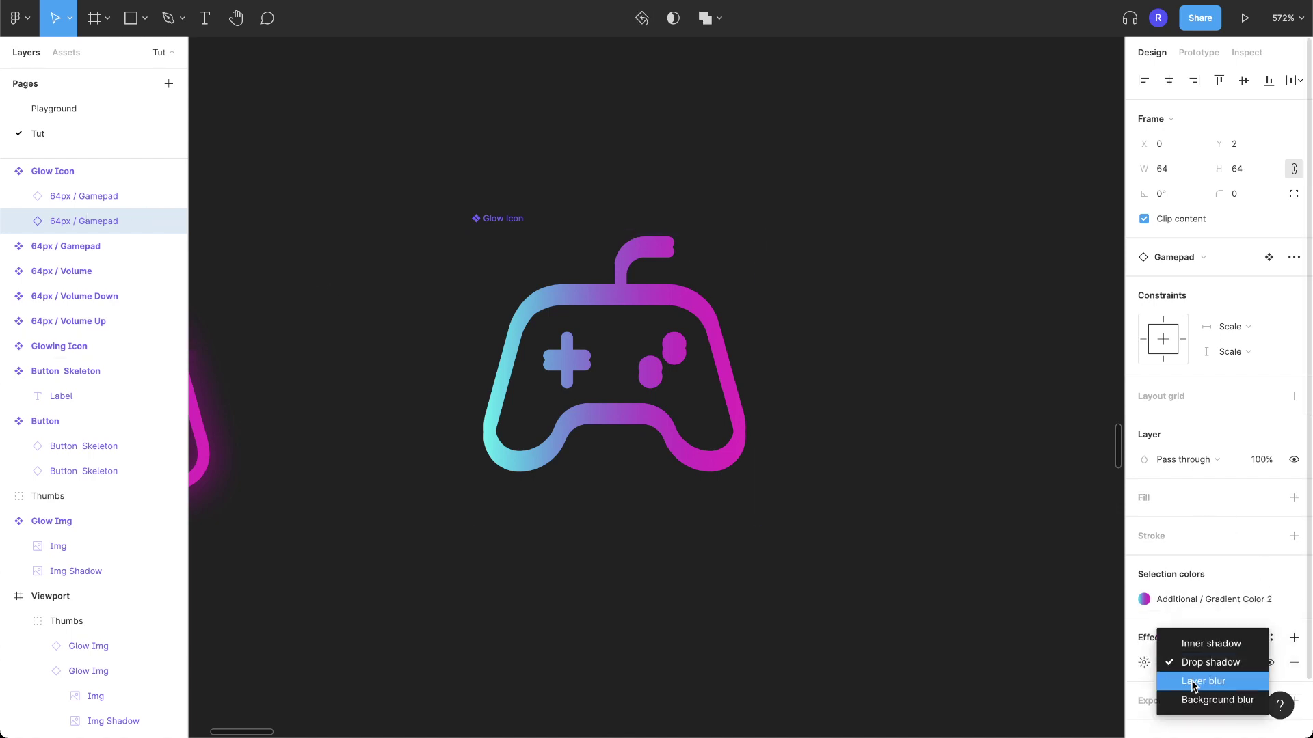
pyautogui.click(1192, 681)
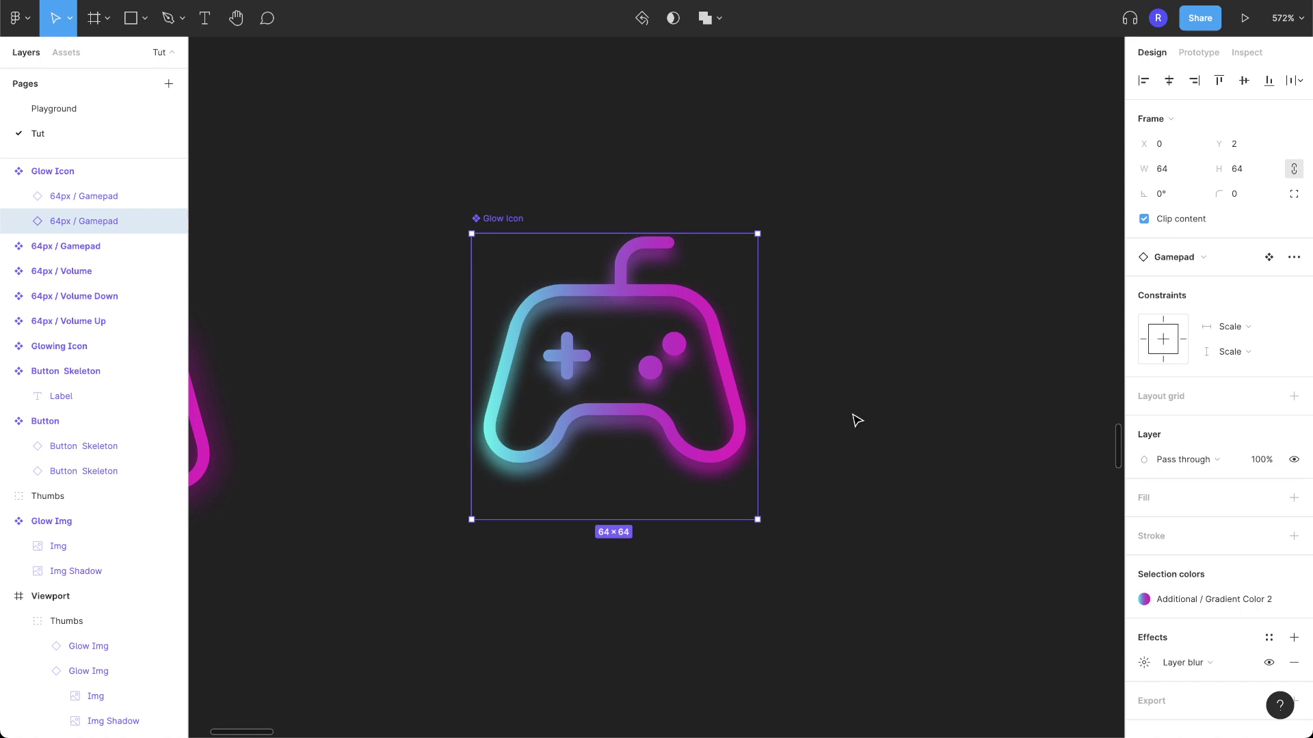
pyautogui.hscroll(-5, 856, 421)
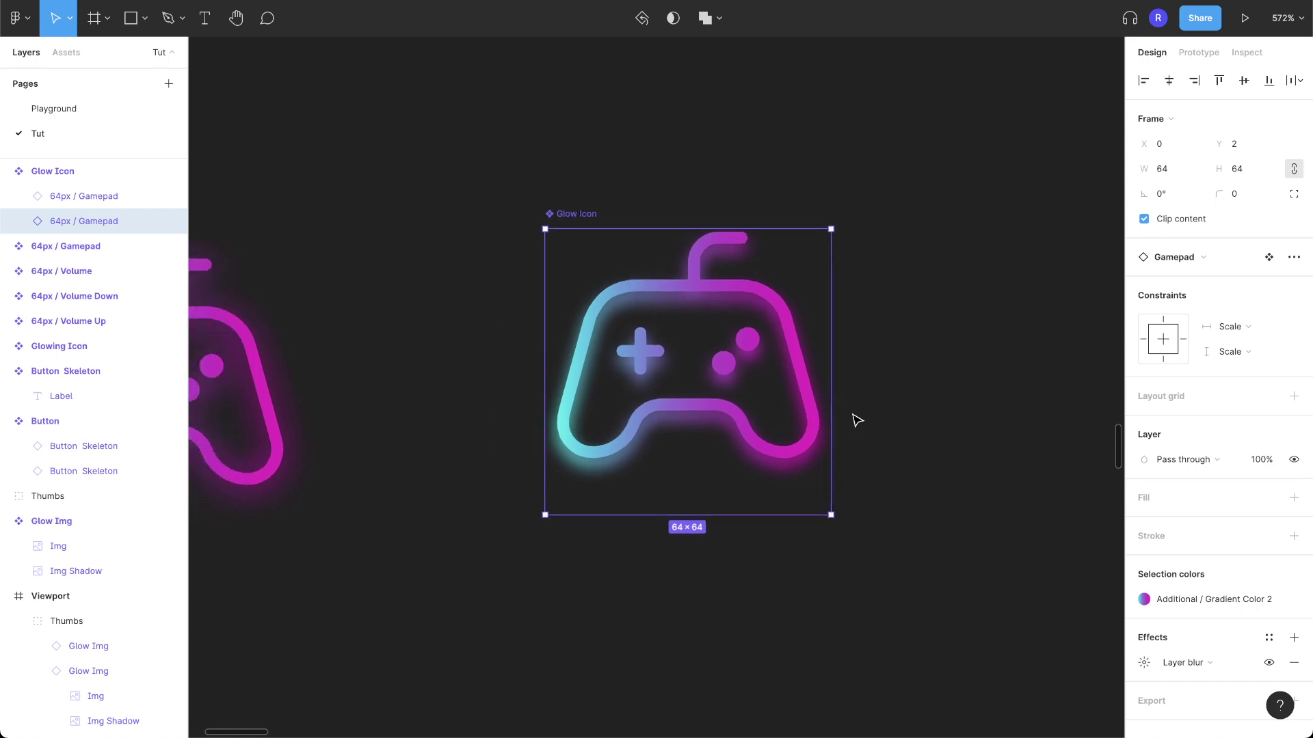
pyautogui.scroll(-1, 857, 421)
pyautogui.scroll(-2, 857, 421)
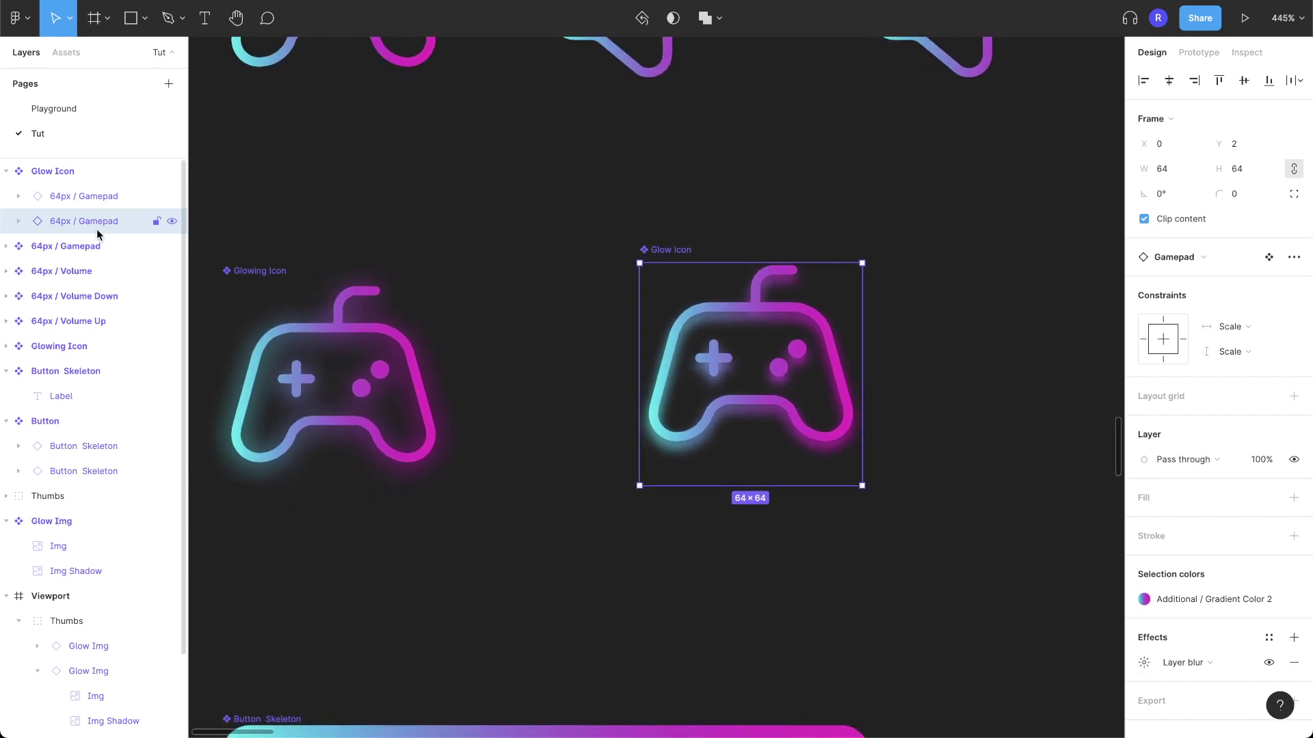
# Nudge the blurred gamepad up, then place two Glow Icon copies to the right.
pyautogui.press('Up')
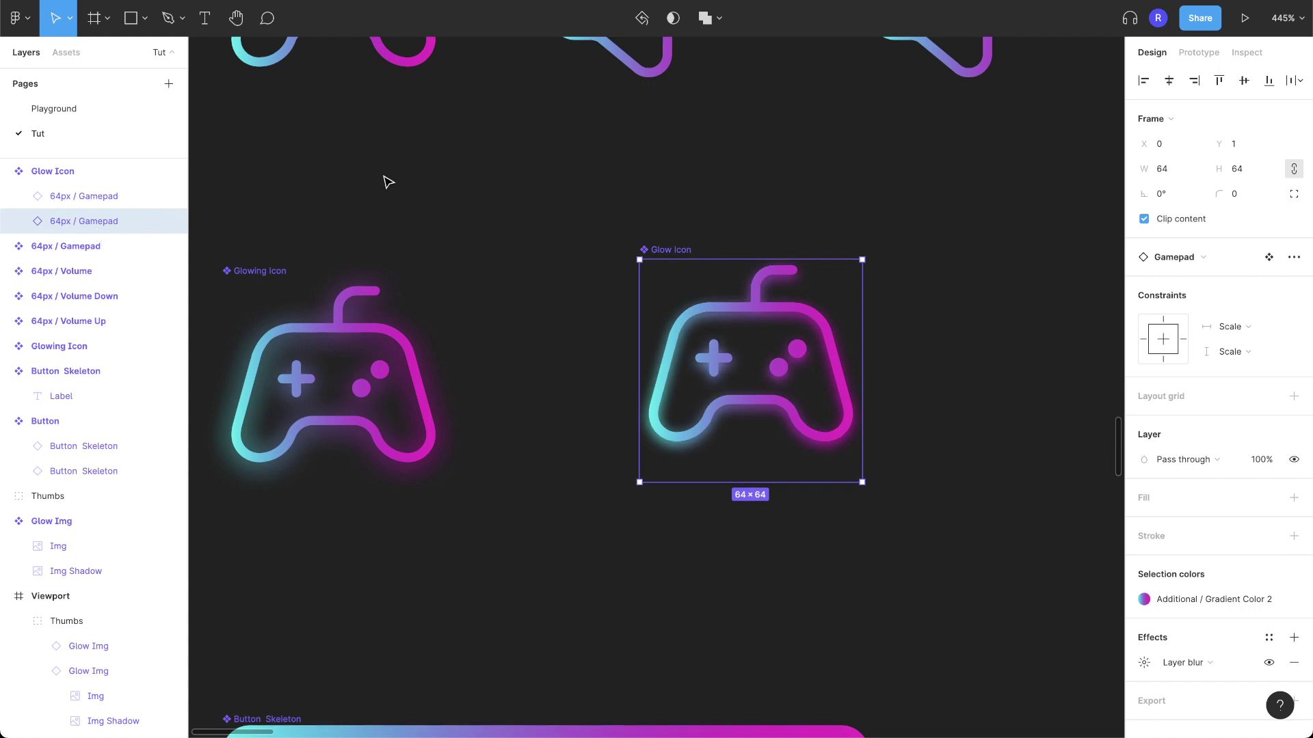
pyautogui.click(391, 242)
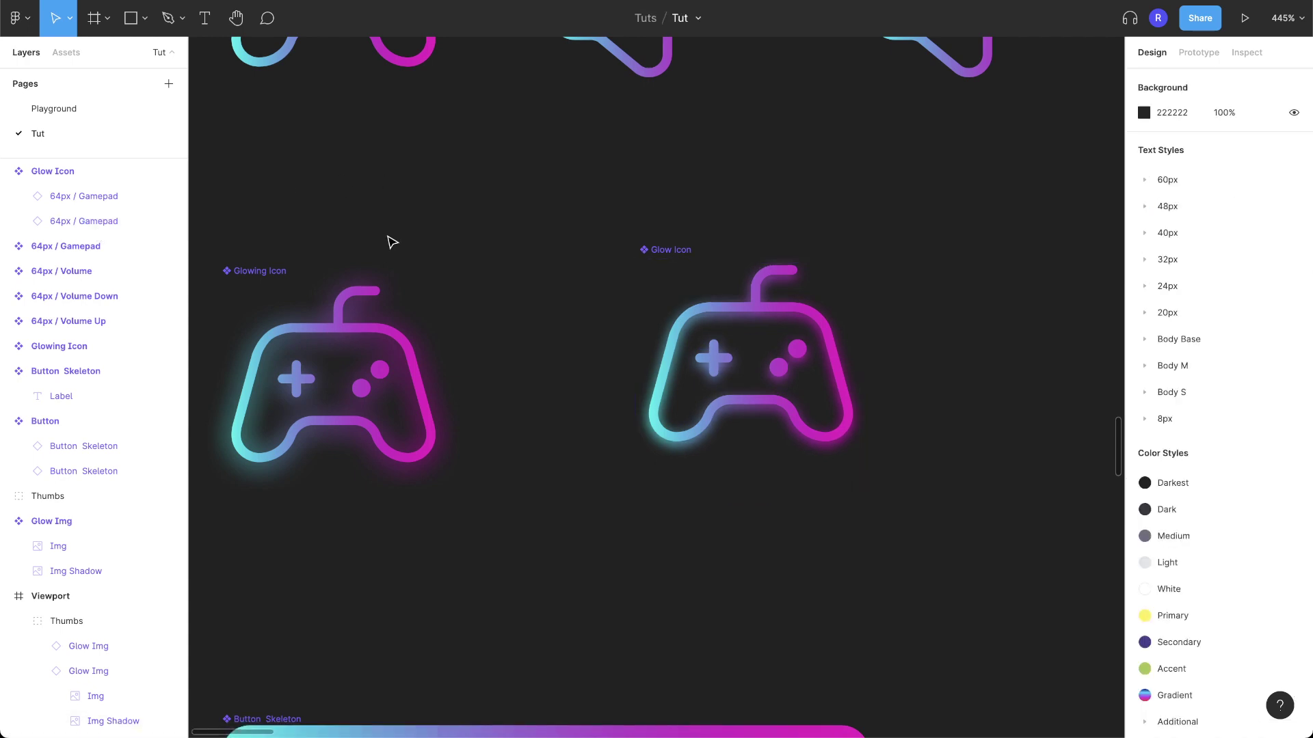
pyautogui.scroll(-5, 555, 199)
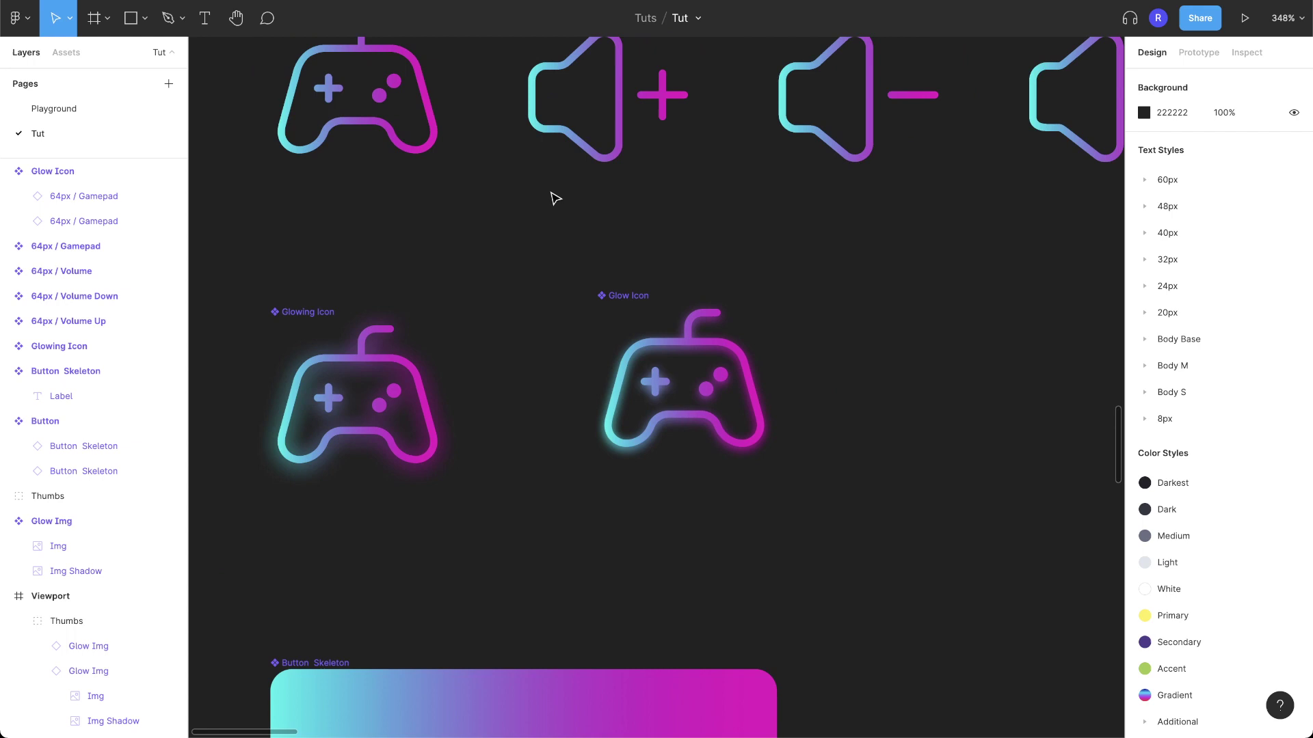
pyautogui.click(641, 293)
pyautogui.moveTo(642, 292); pyautogui.dragTo(915, 302)
pyautogui.hscroll(5, 915, 301)
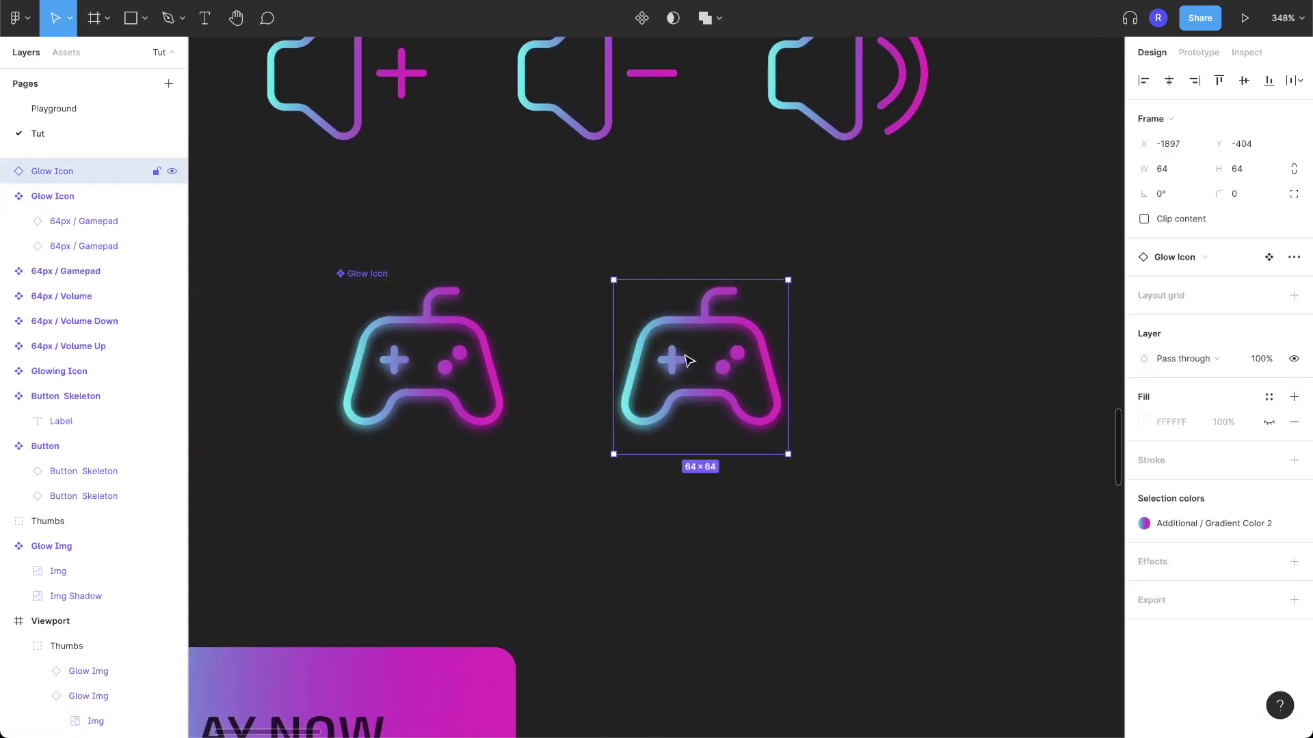
pyautogui.moveTo(687, 360); pyautogui.dragTo(915, 358)
pyautogui.hscroll(5, 931, 358)
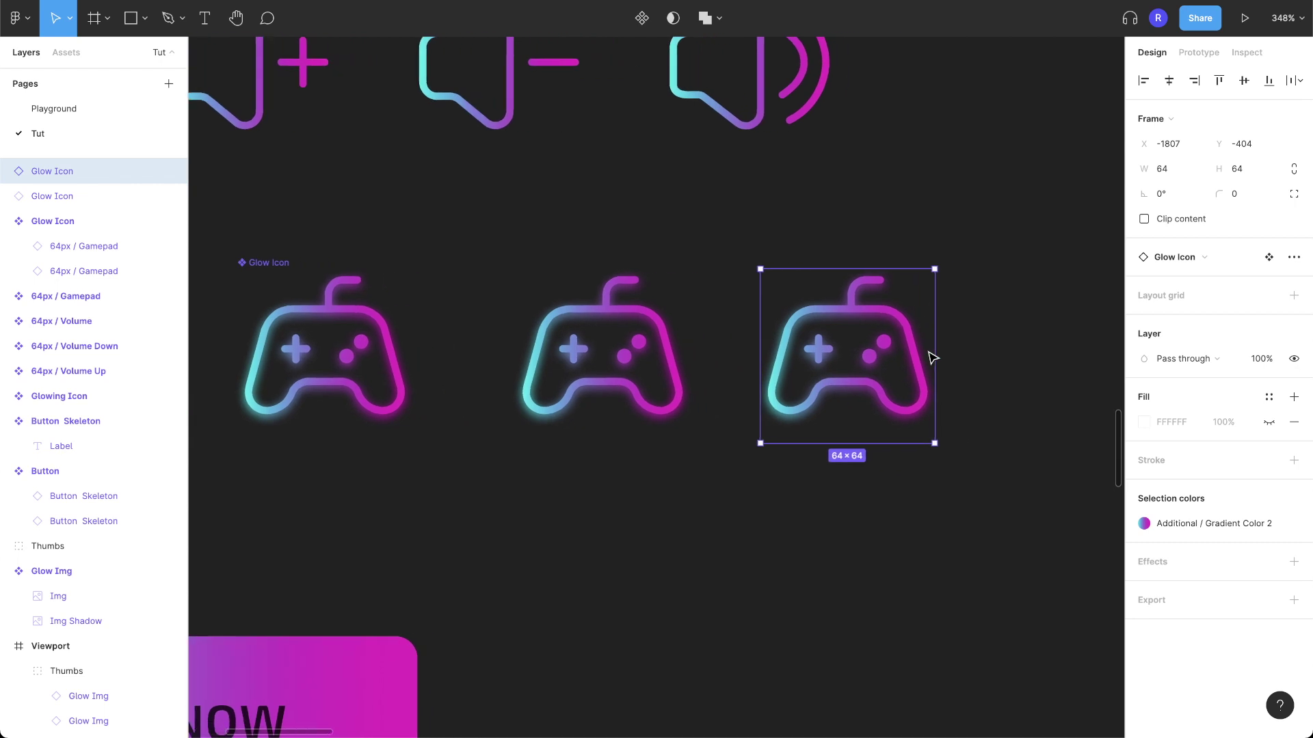
# Swap both gamepad layers in the newest Glow Icon copy to 64px / Volume Down.
pyautogui.doubleClick(797, 361)
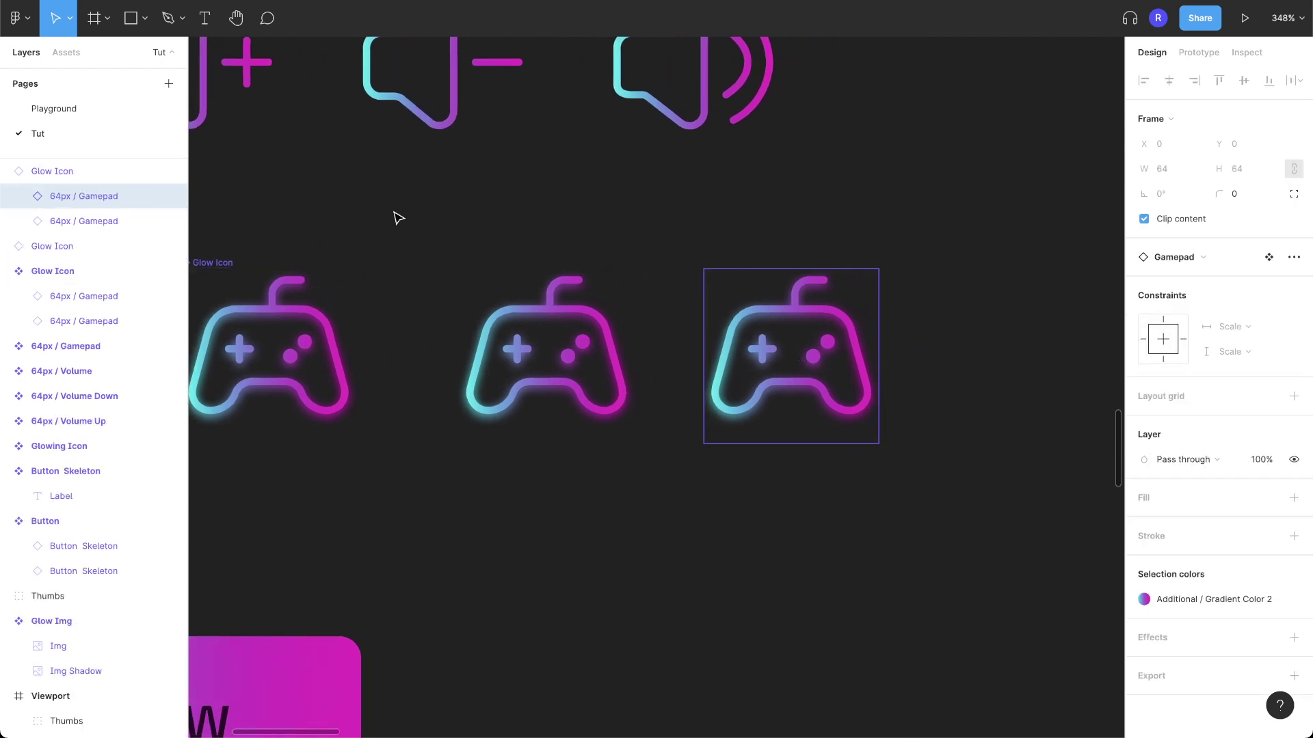
pyautogui.scroll(3, 396, 217)
pyautogui.hscroll(-2, 395, 217)
pyautogui.scroll(-2, 395, 217)
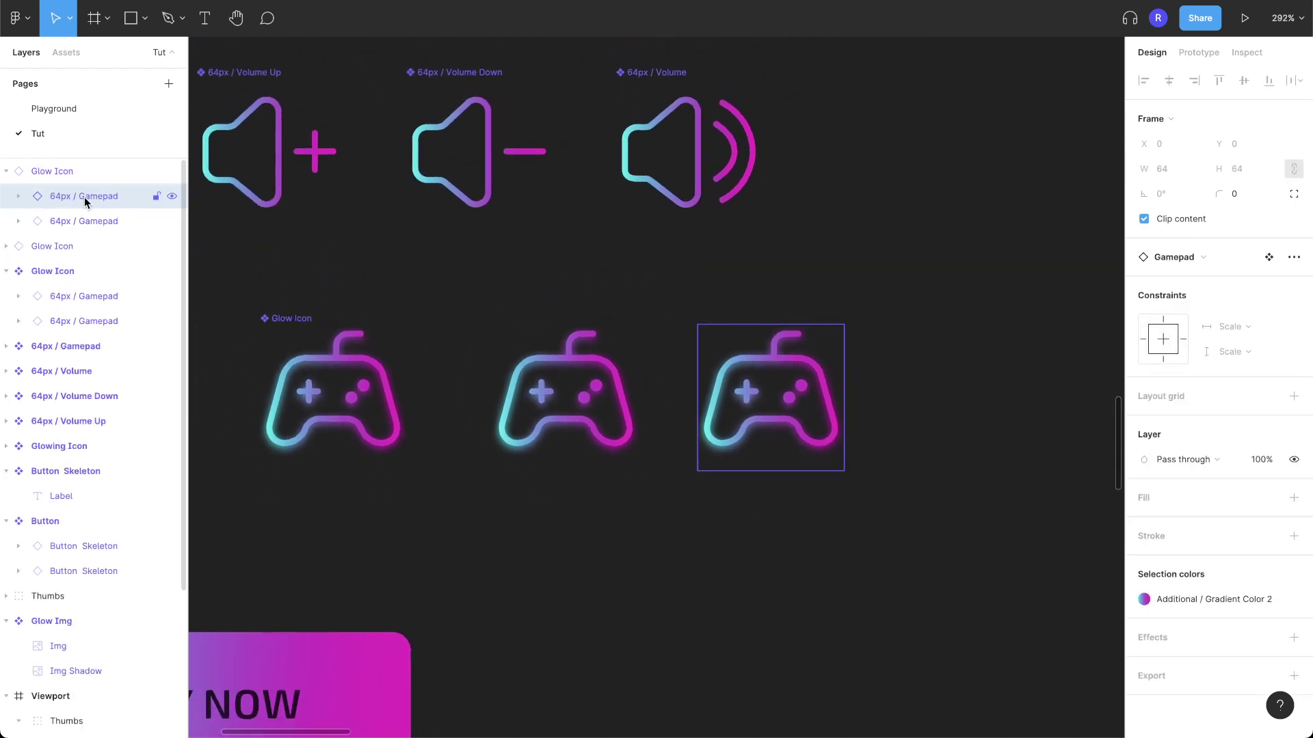
pyautogui.keyDown('shift'); pyautogui.click(75, 221); pyautogui.keyUp('shift')
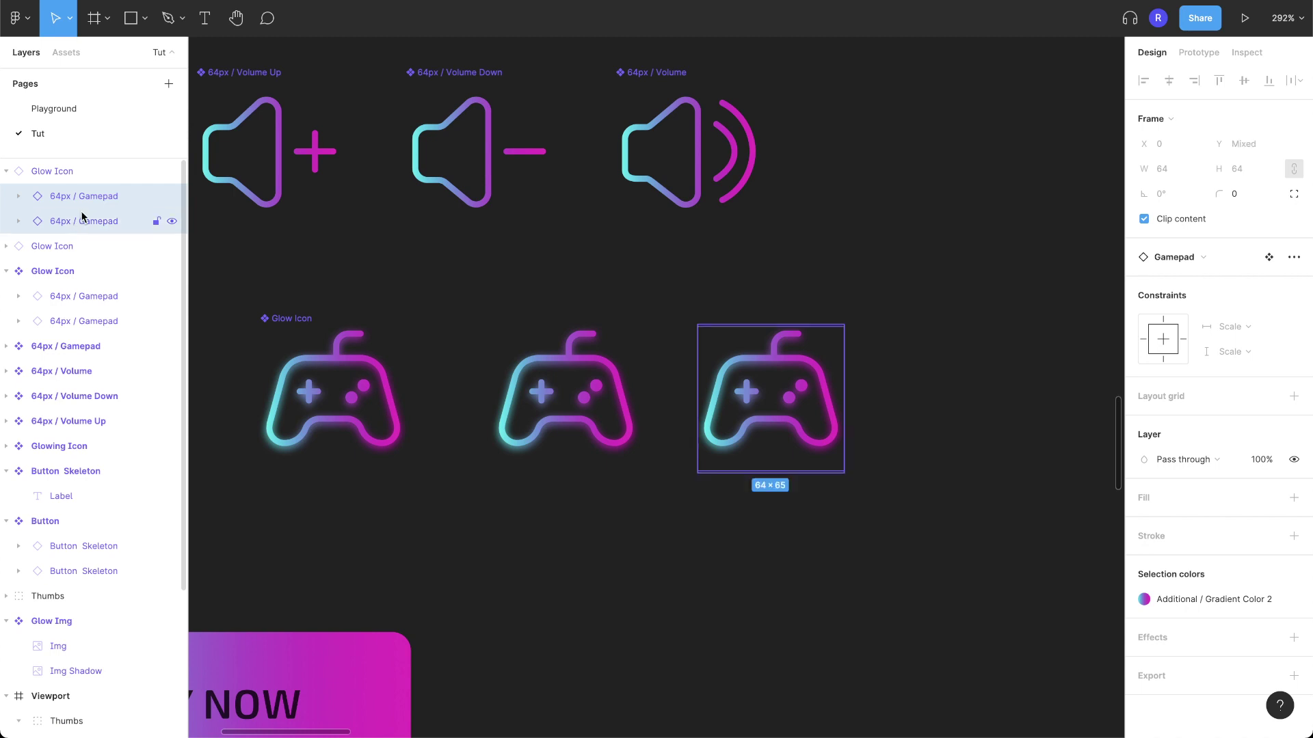
pyautogui.click(1221, 267)
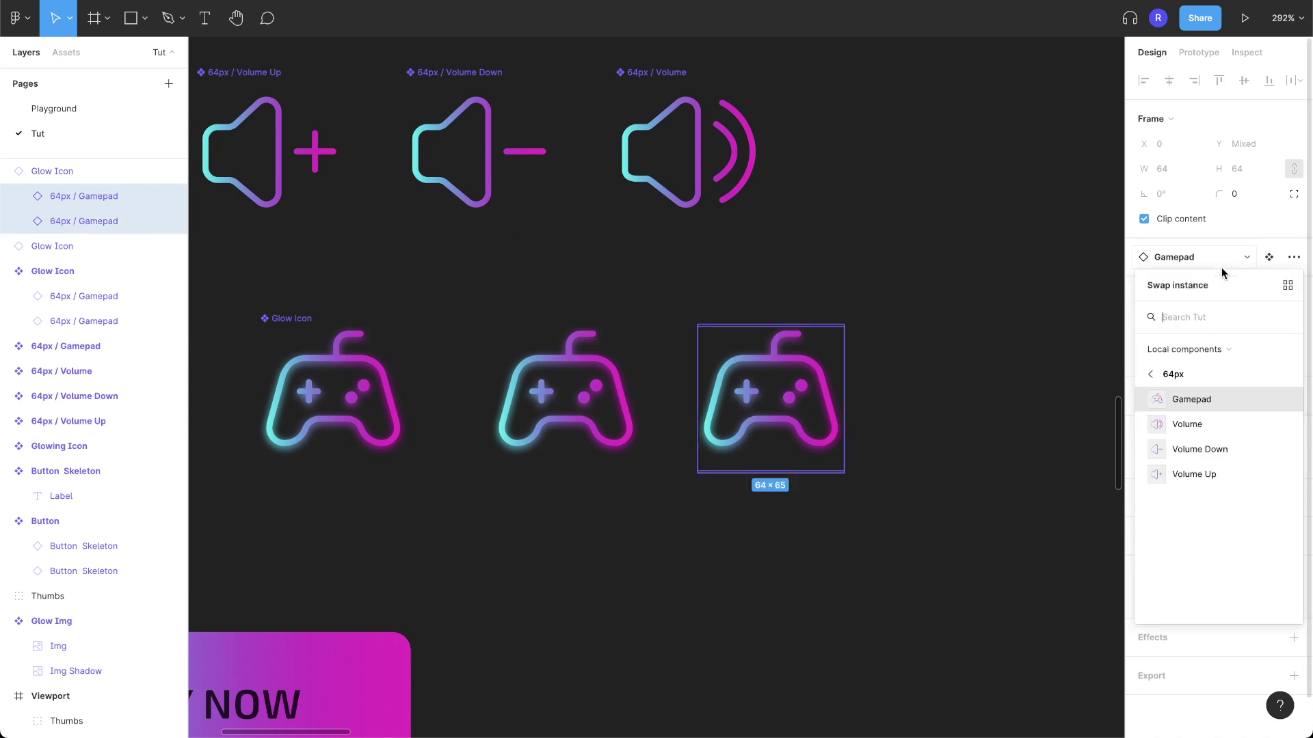
pyautogui.click(1217, 452)
pyautogui.click(969, 435)
pyautogui.keyDown('ctrl'); pyautogui.scroll(-5, 1017, 522); pyautogui.keyUp('ctrl')
pyautogui.hscroll(10, 1017, 522)
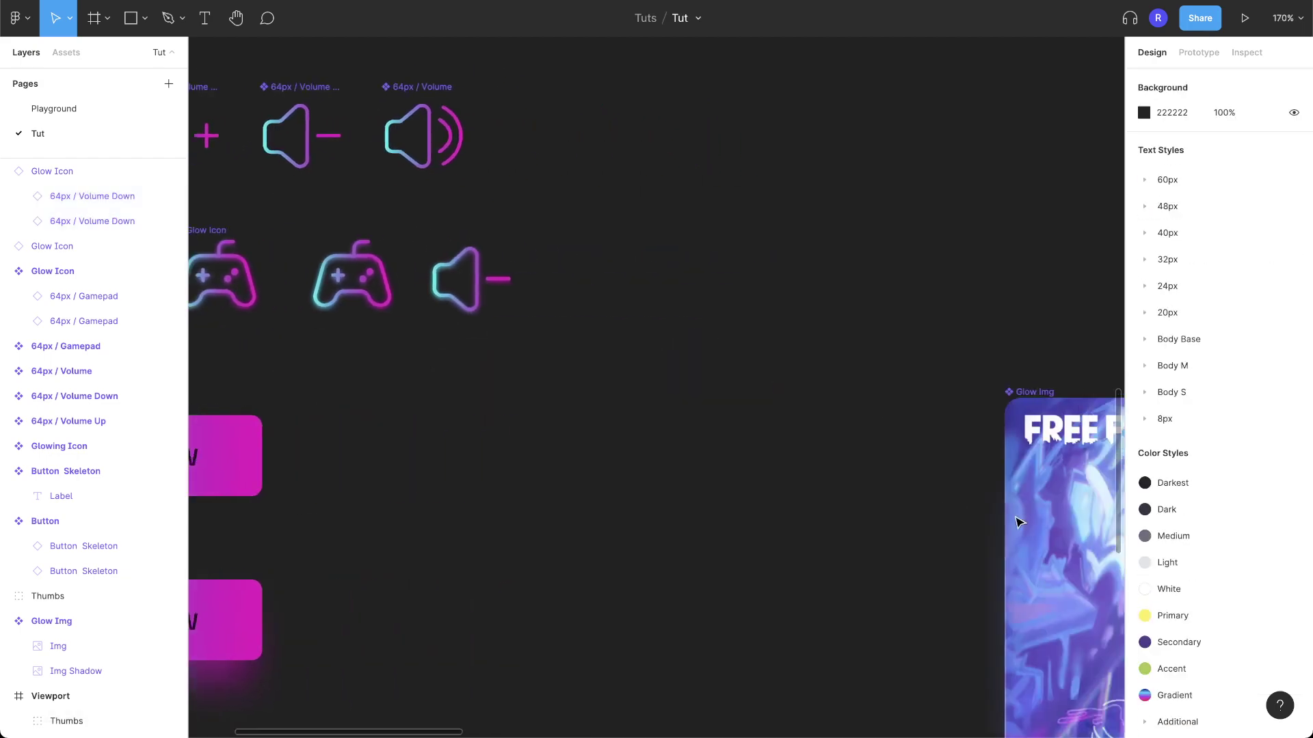
pyautogui.keyDown('ctrl'); pyautogui.scroll(5, 1019, 523); pyautogui.keyUp('ctrl')
pyautogui.hscroll(3, 1017, 522)
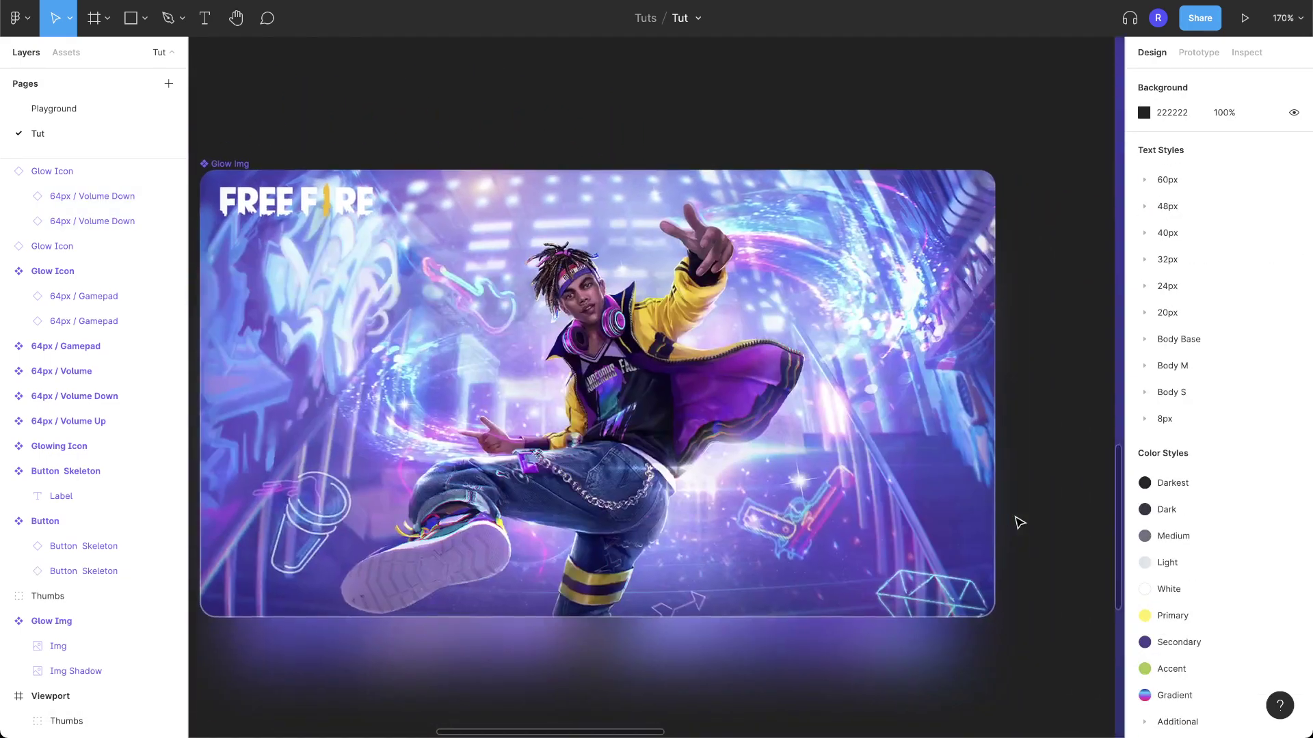
pyautogui.keyDown('ctrl'); pyautogui.scroll(-3, 1016, 521); pyautogui.keyUp('ctrl')
pyautogui.hscroll(5, 1018, 523)
pyautogui.keyDown('ctrl'); pyautogui.scroll(-3, 1019, 523); pyautogui.keyUp('ctrl')
pyautogui.hscroll(5, 1019, 523)
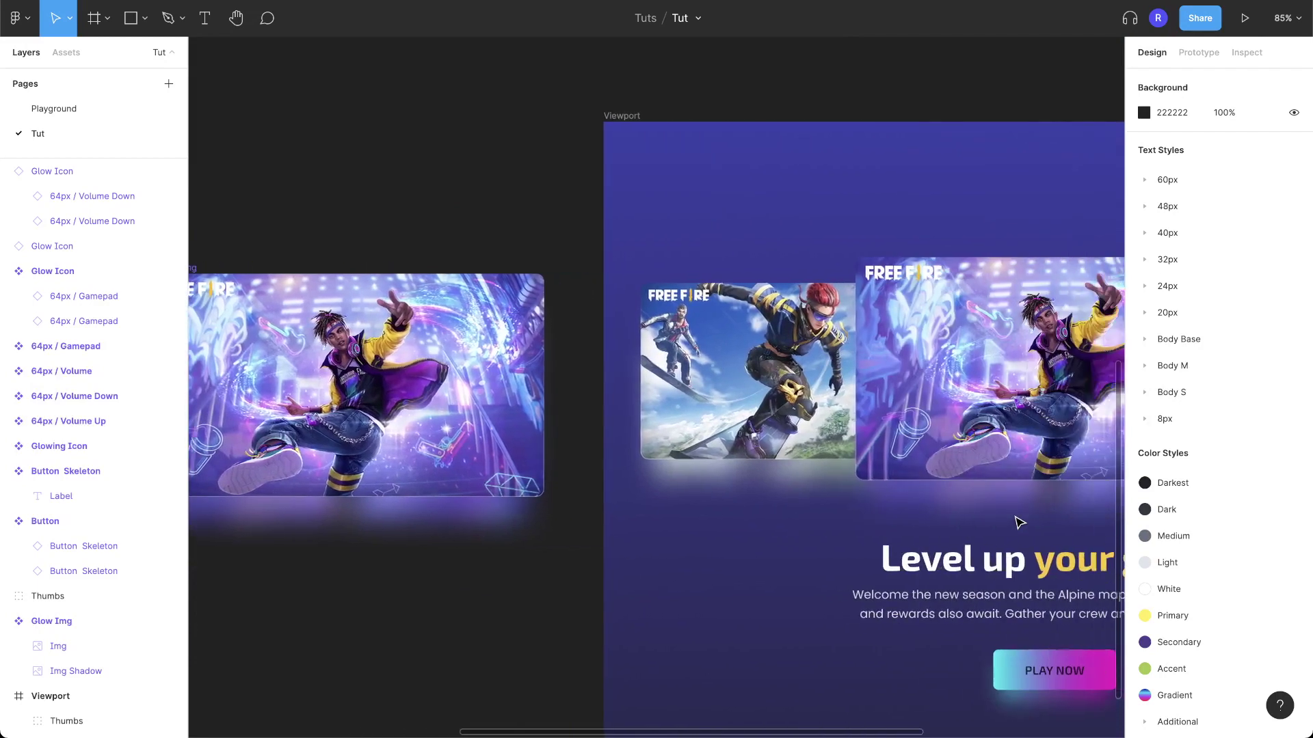
pyautogui.keyDown('ctrl'); pyautogui.scroll(-2, 1019, 523); pyautogui.keyUp('ctrl')
pyautogui.hscroll(3, 1018, 523)
pyautogui.keyDown('ctrl'); pyautogui.scroll(-2, 1019, 523); pyautogui.keyUp('ctrl')
pyautogui.hscroll(3, 1019, 523)
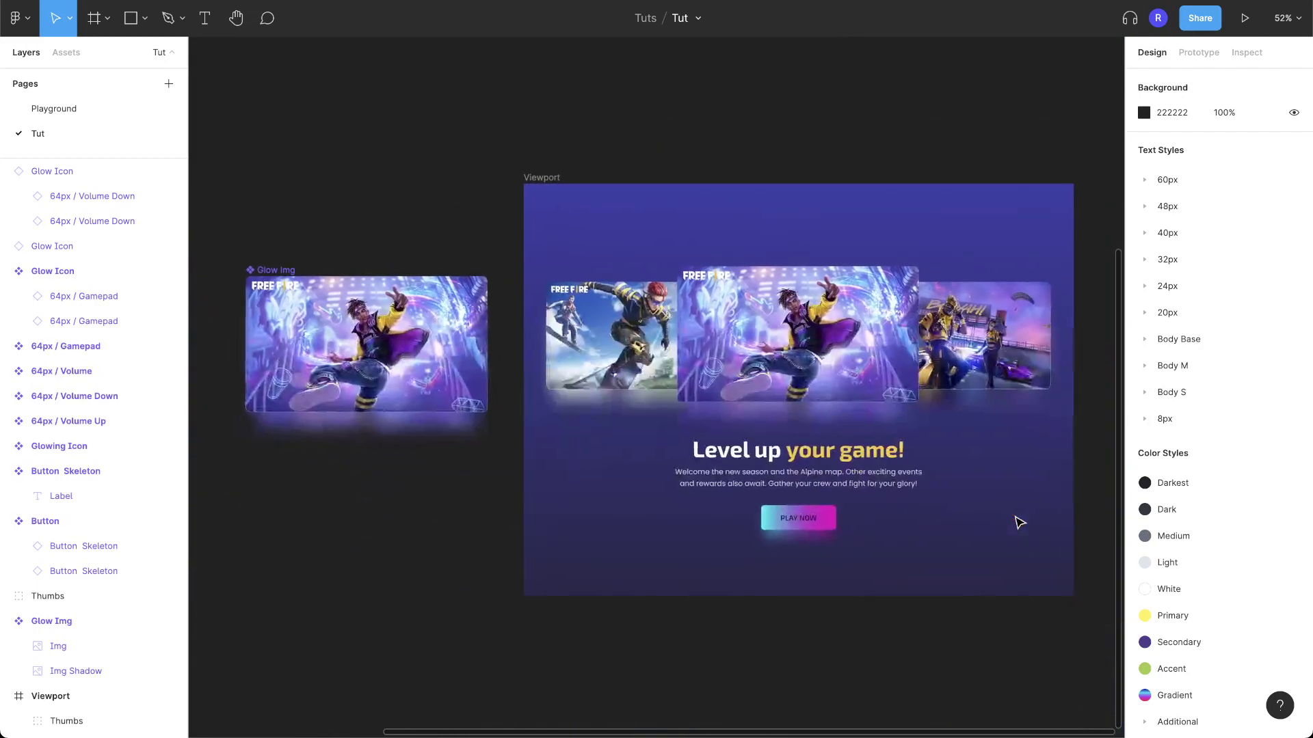
pyautogui.hscroll(-1, 906, 392)
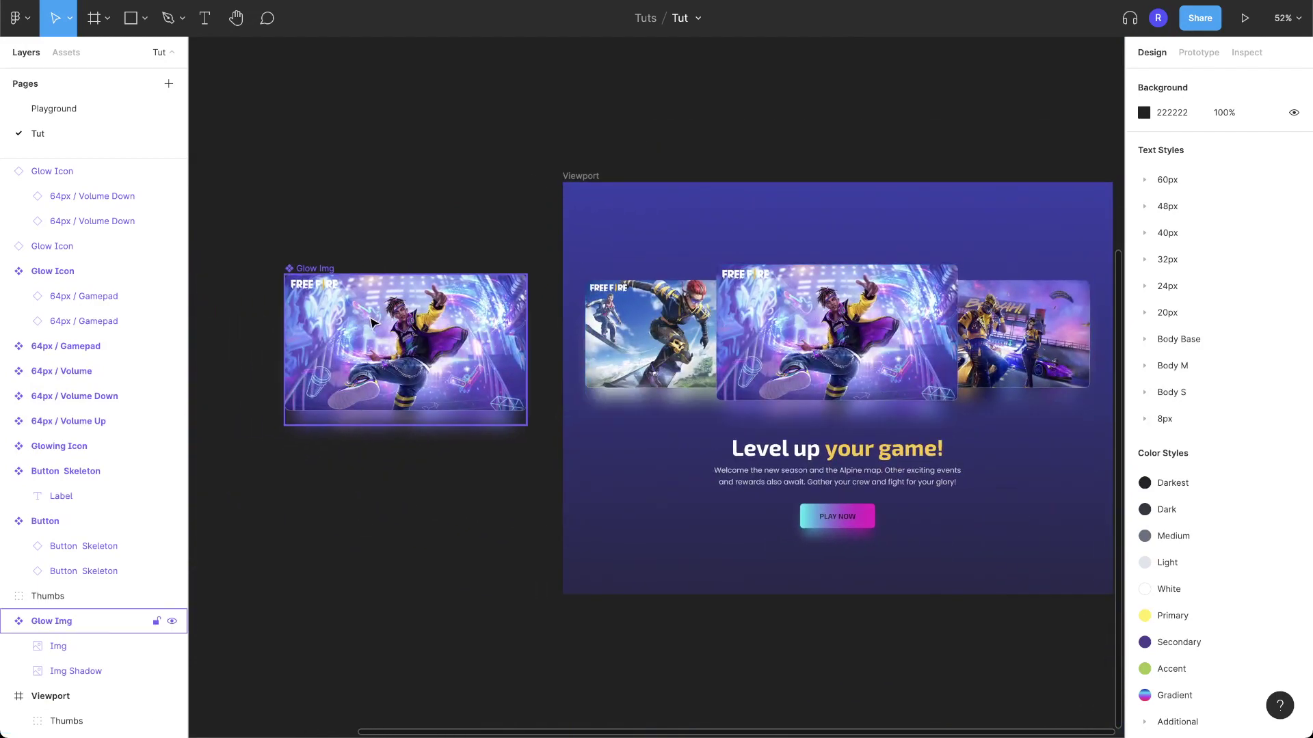
pyautogui.keyDown('ctrl'); pyautogui.scroll(5, 324, 301); pyautogui.keyUp('ctrl')
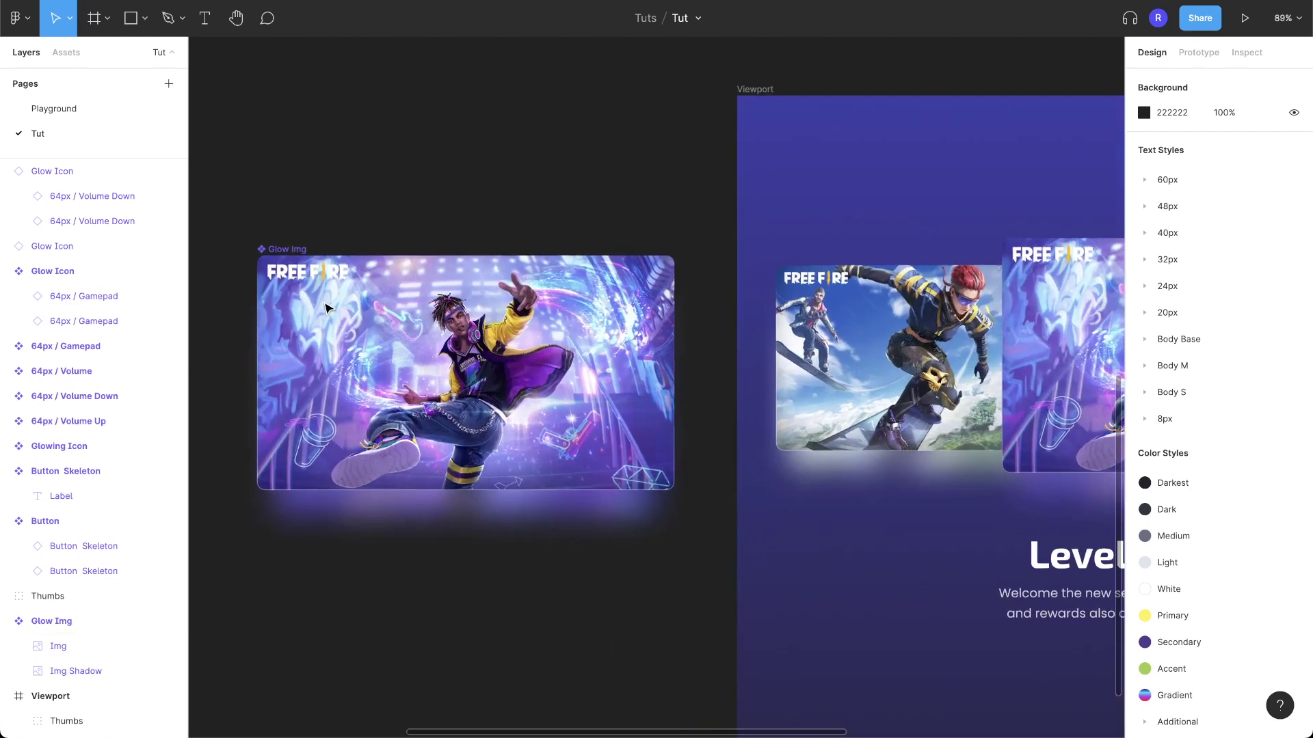
# Set the Img layer inside Glow Img to a 4 px corner radius.
pyautogui.doubleClick(302, 292)
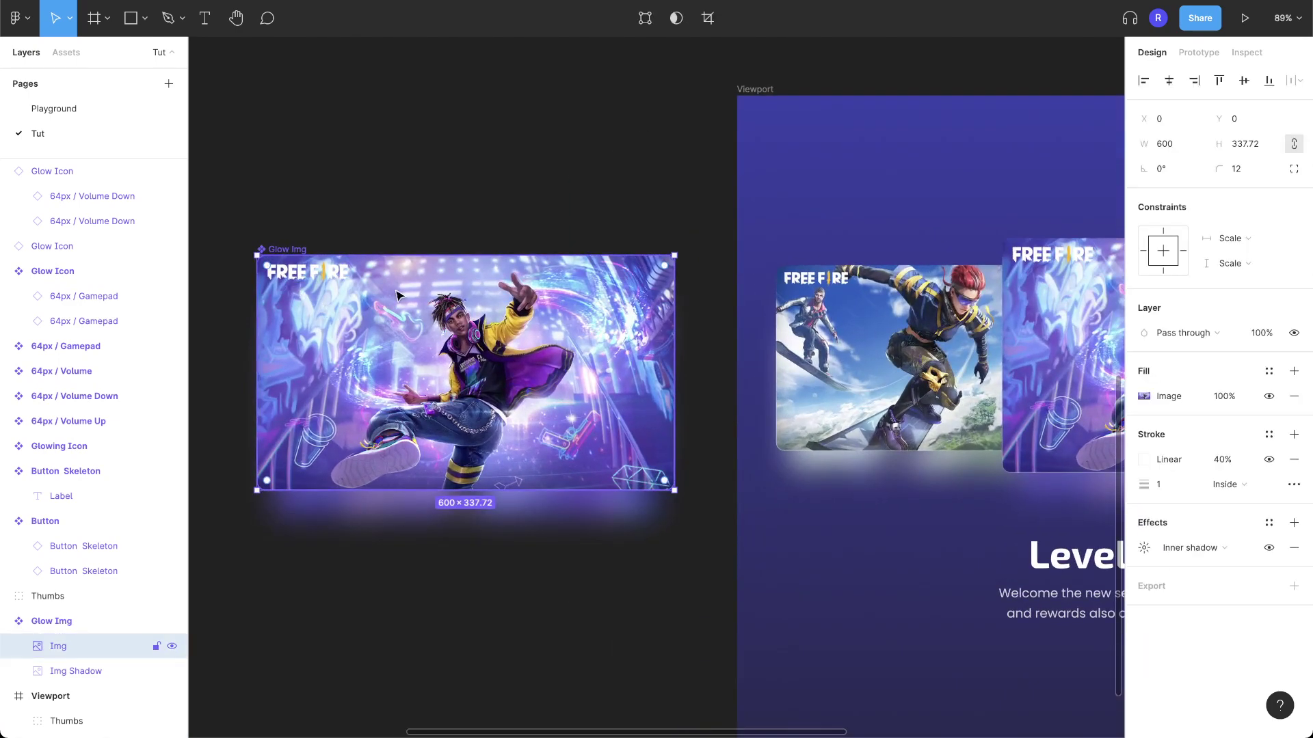
pyautogui.keyDown('ctrl'); pyautogui.scroll(-3, 399, 295); pyautogui.keyUp('ctrl')
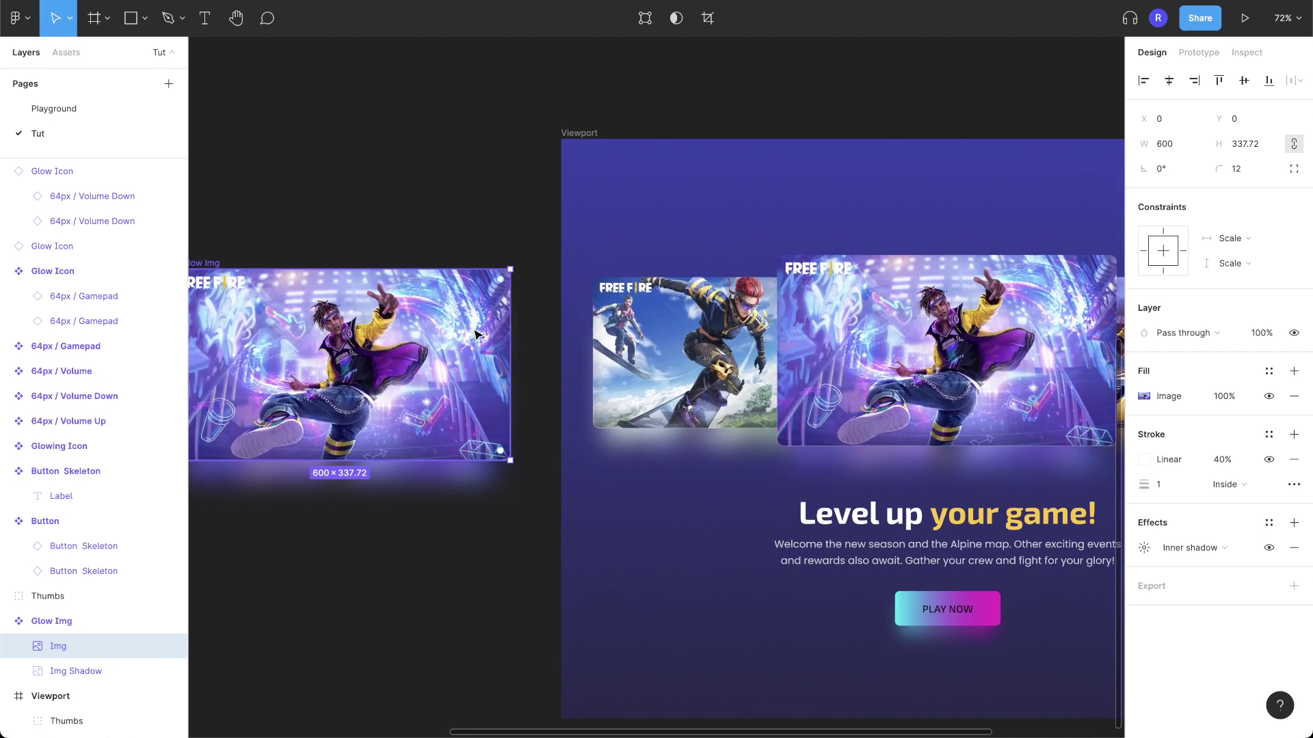
pyautogui.write('4')
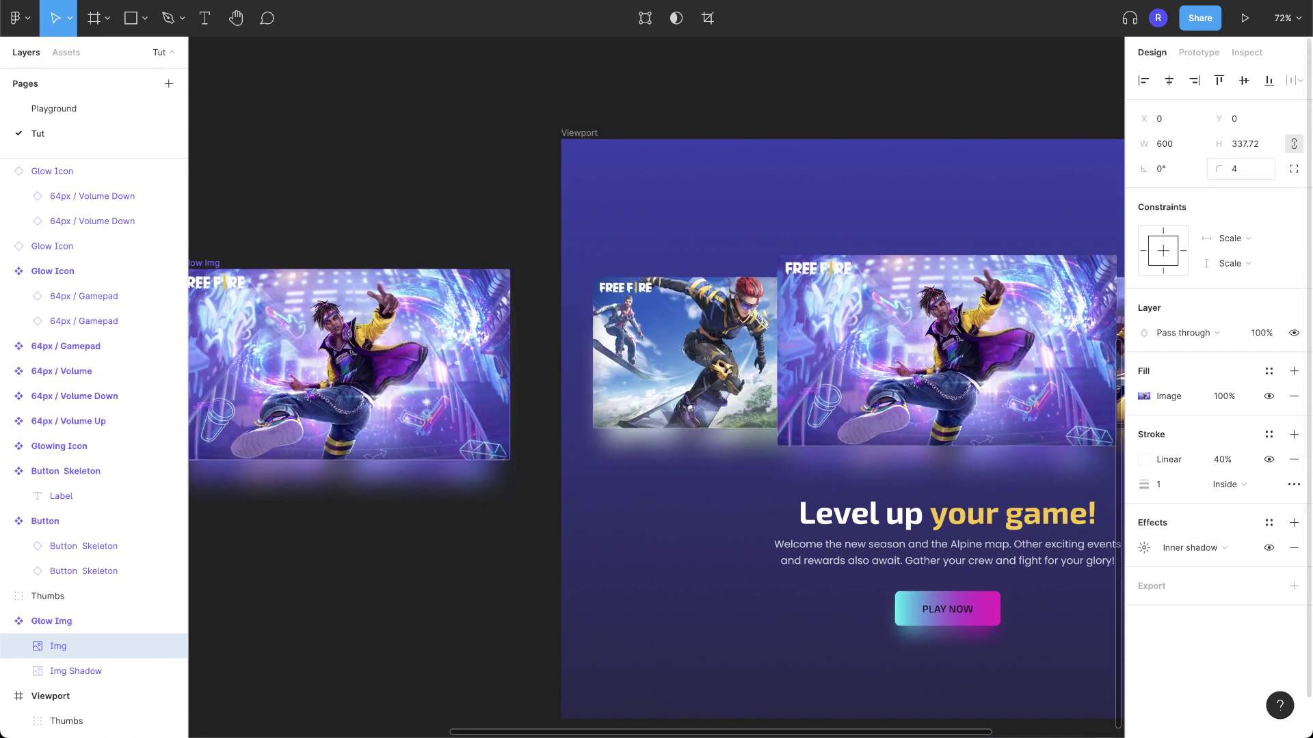
pyautogui.press('Return')
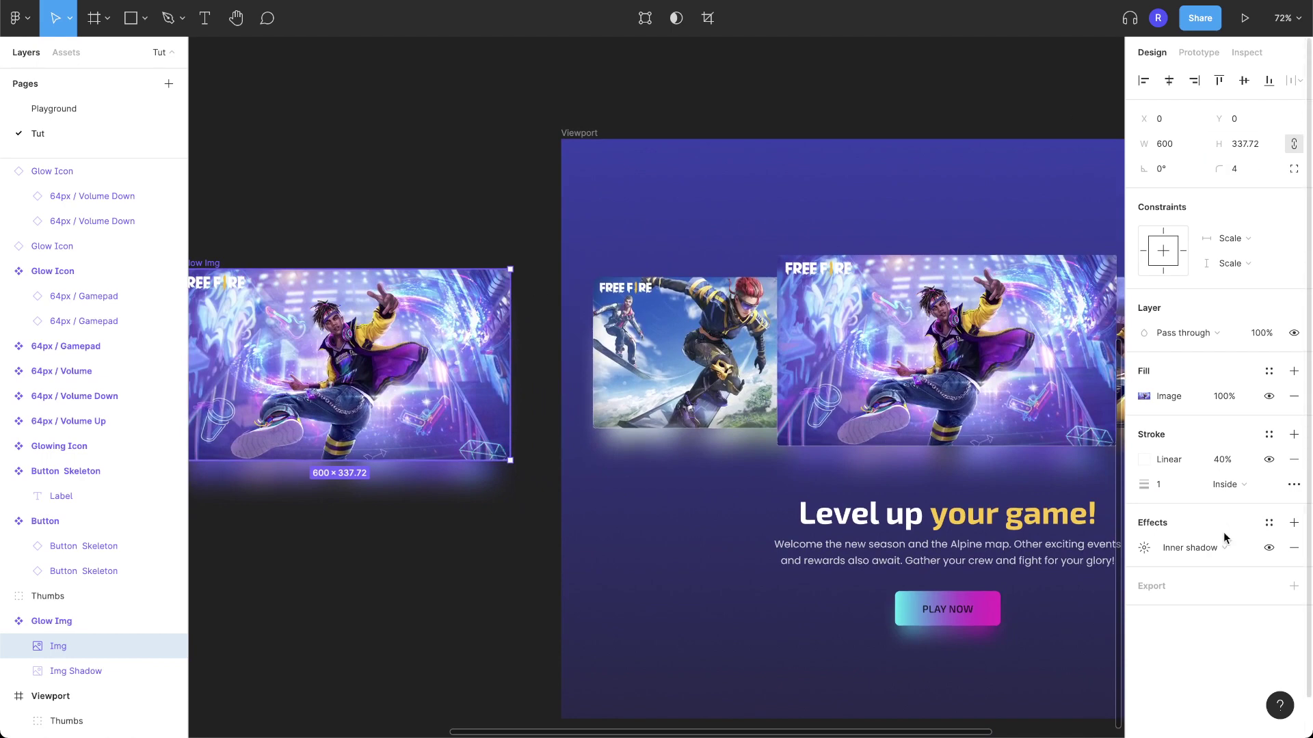
# Raise the Img inner shadow colour opacity to 36%.
pyautogui.click(1150, 548)
pyautogui.click(1033, 637)
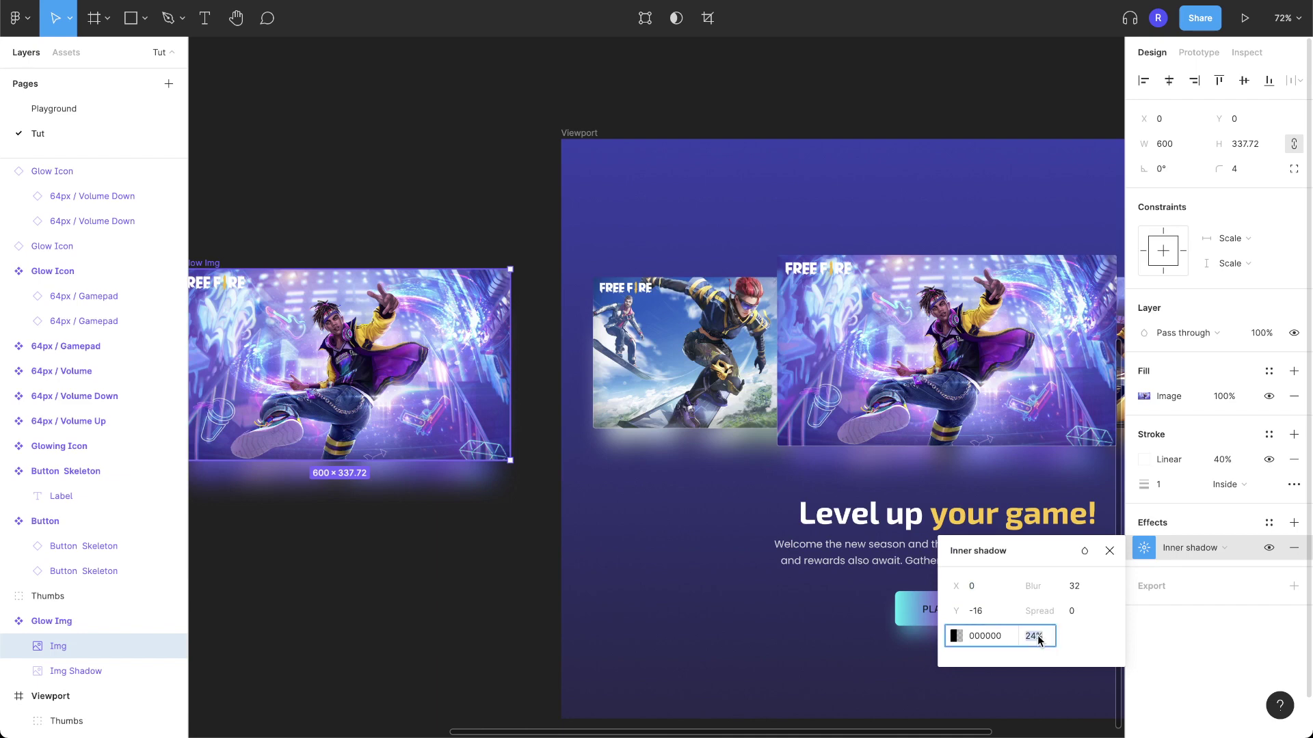
pyautogui.write('94')
pyautogui.press('Return')
pyautogui.write('64')
pyautogui.press('Return')
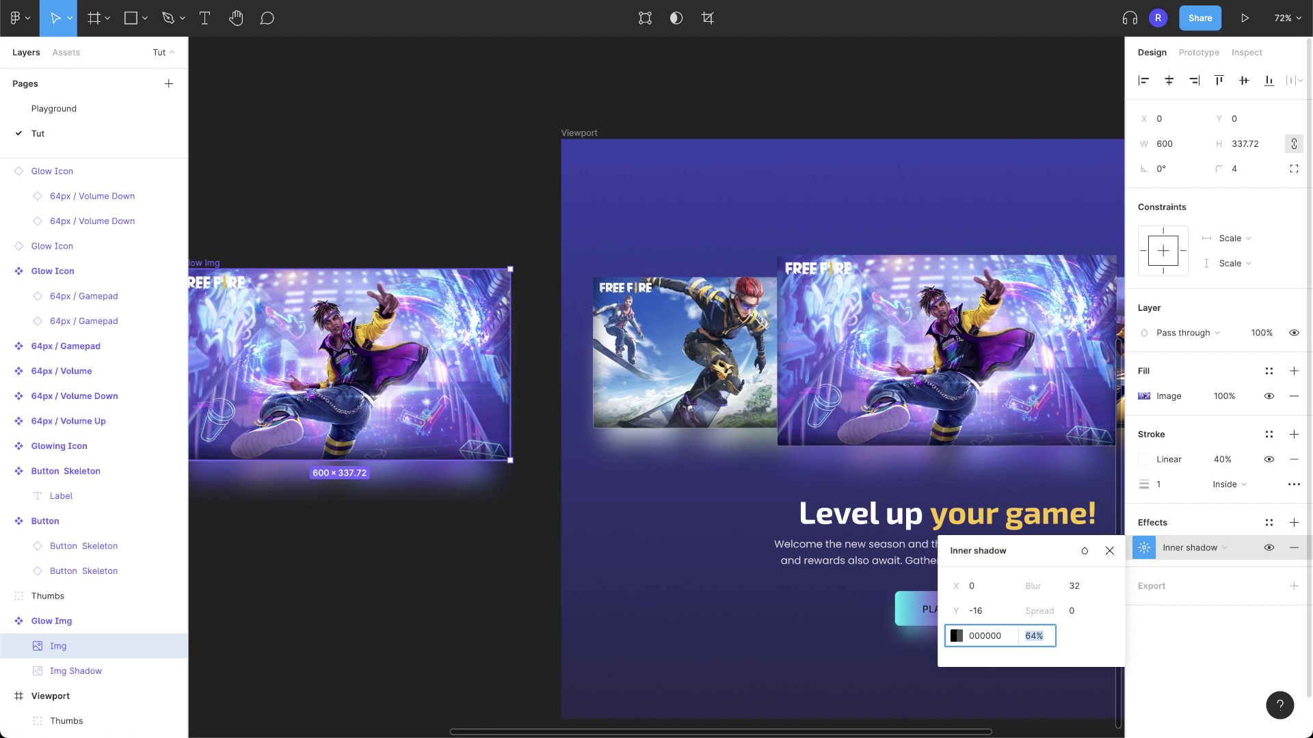
pyautogui.press('Return')
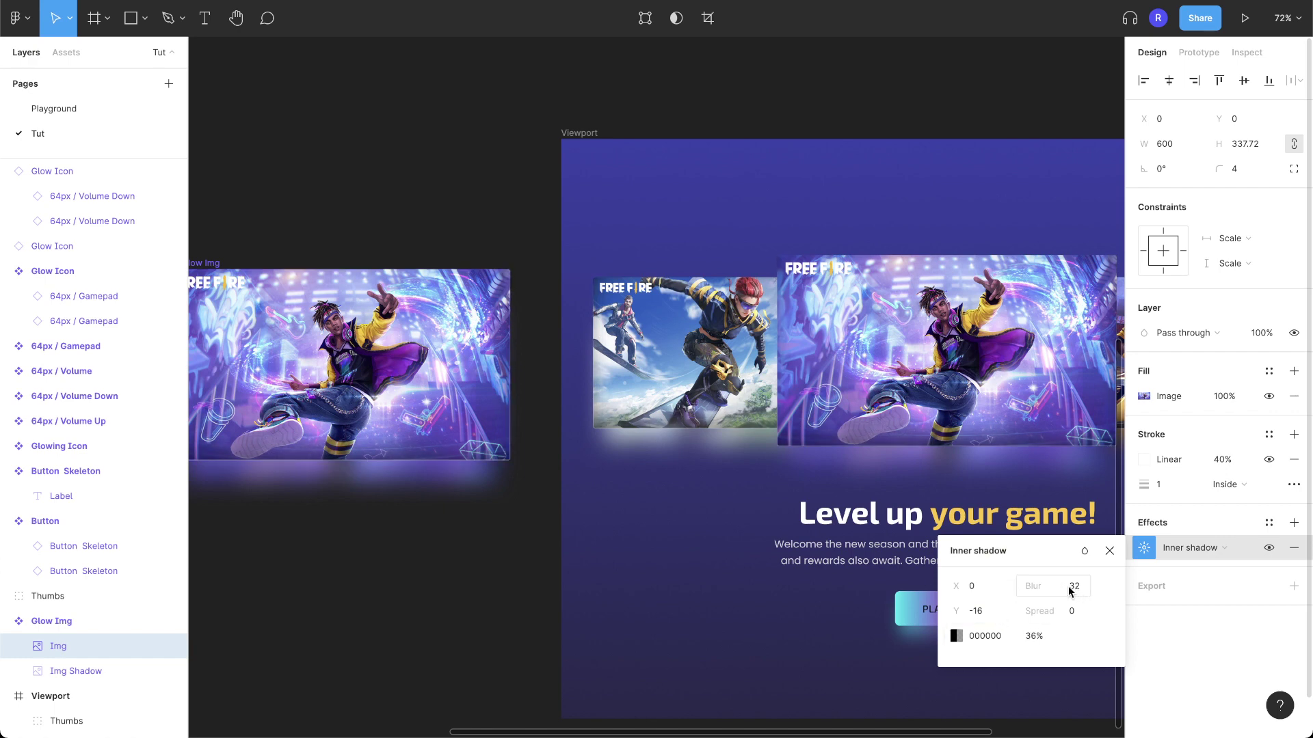
pyautogui.hscroll(1, 793, 475)
pyautogui.scroll(-3, 794, 475)
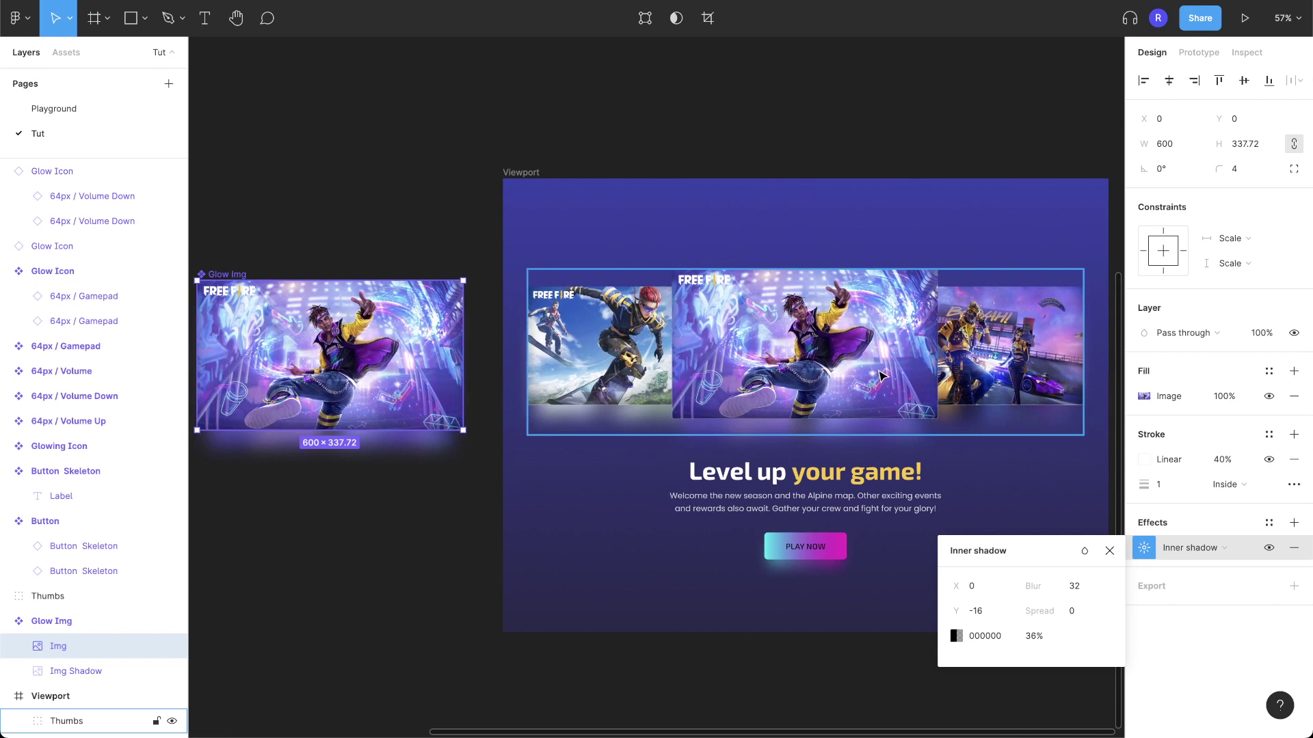
pyautogui.click(422, 164)
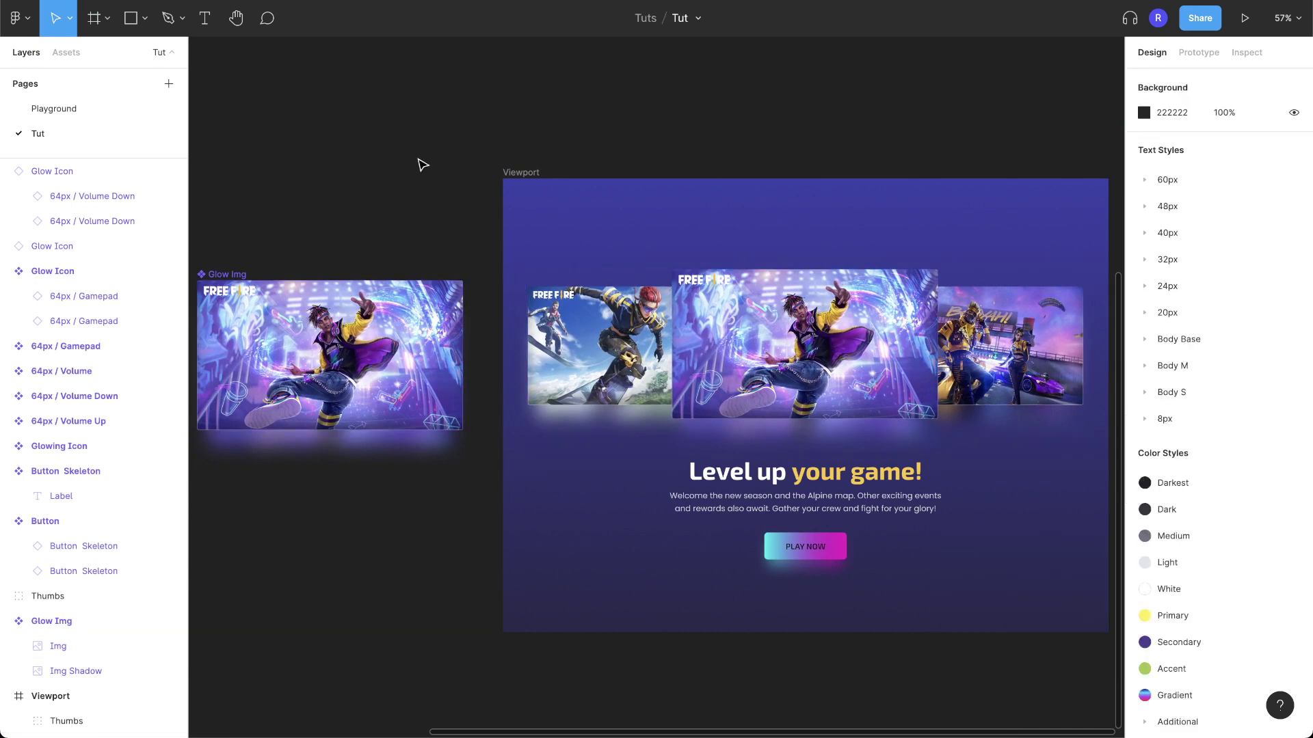